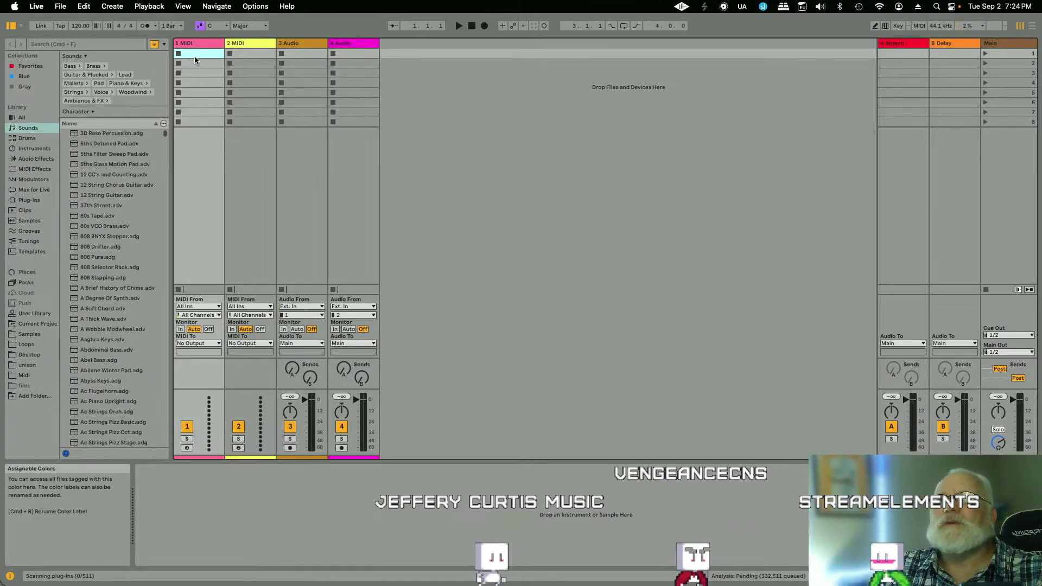
# Step: Open the recent set greatstart4-5-21.als and launch its first scene
pyautogui.click(61, 8)
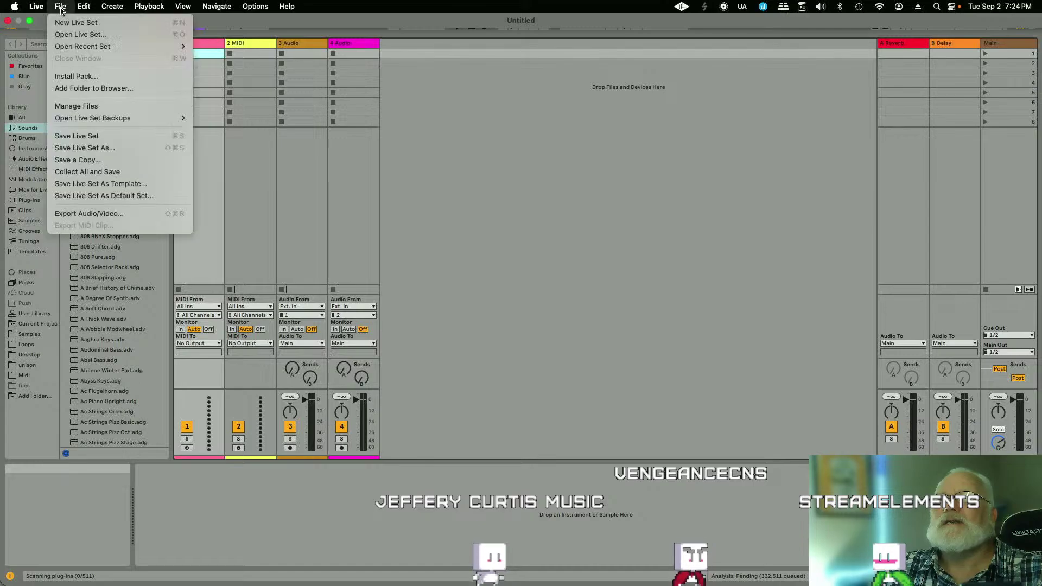
pyautogui.moveTo(65, 46)
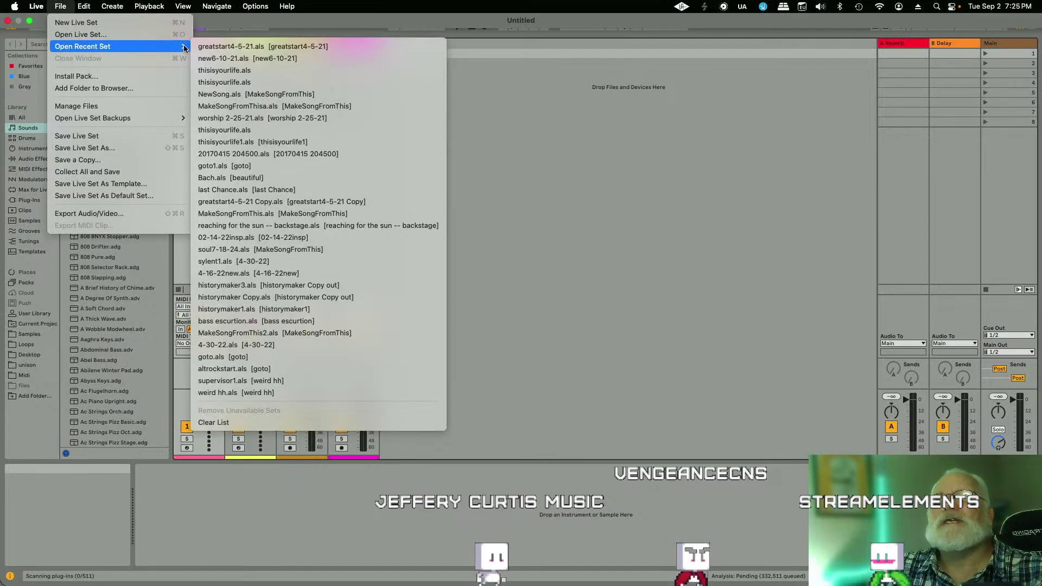
pyautogui.click(280, 46)
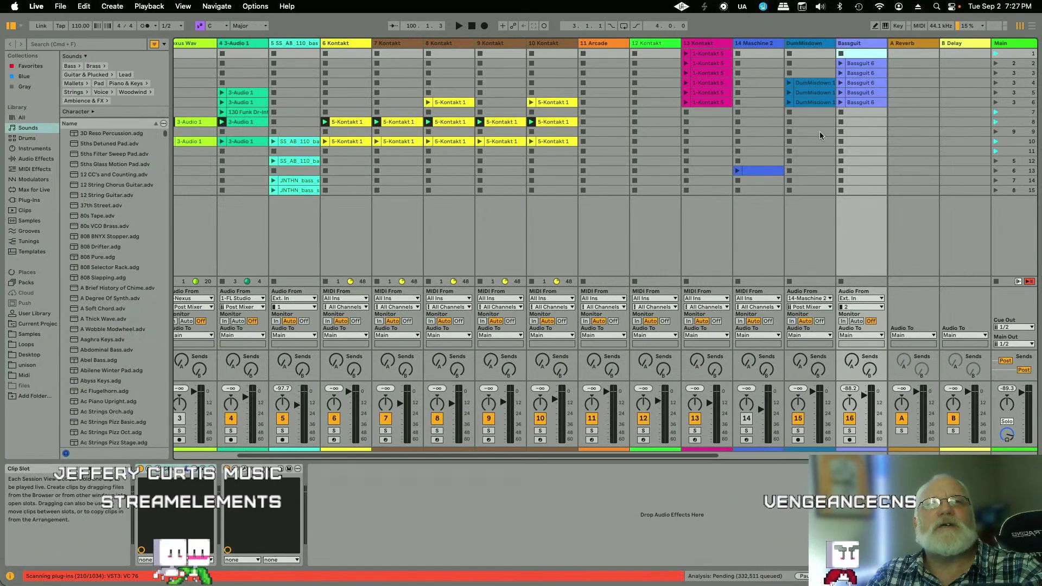
pyautogui.click(995, 53)
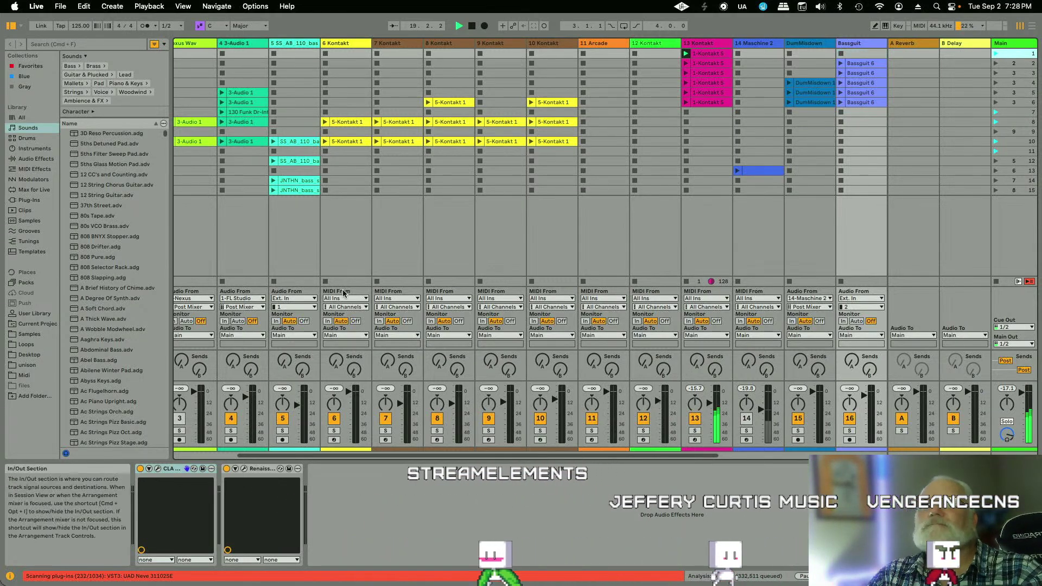
# Step: Stop playback and set the audio output device to Multi-Output Device (0 In, 2 Out) in the audio settings
pyautogui.click(38, 8)
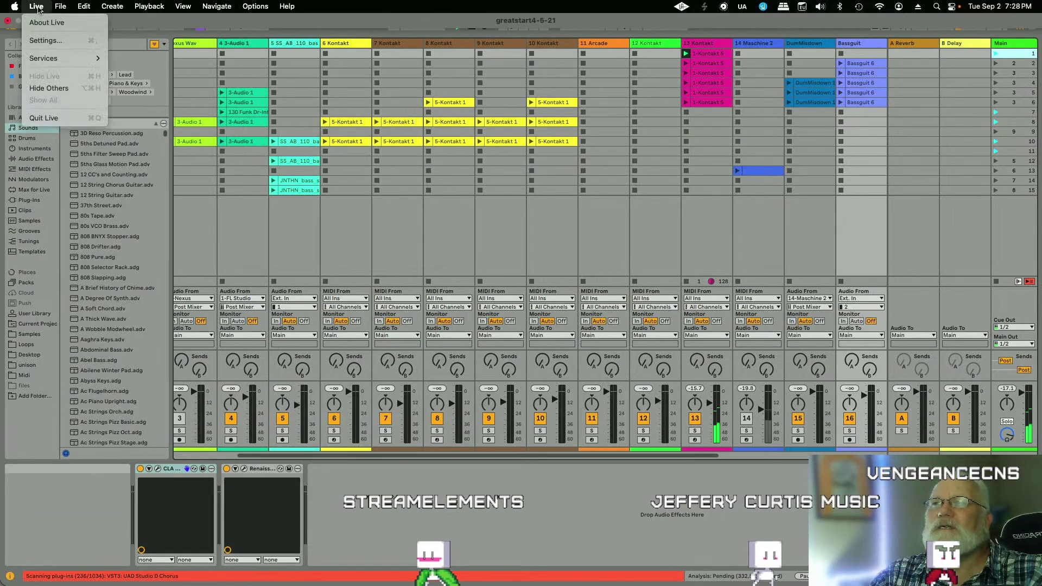
pyautogui.click(55, 41)
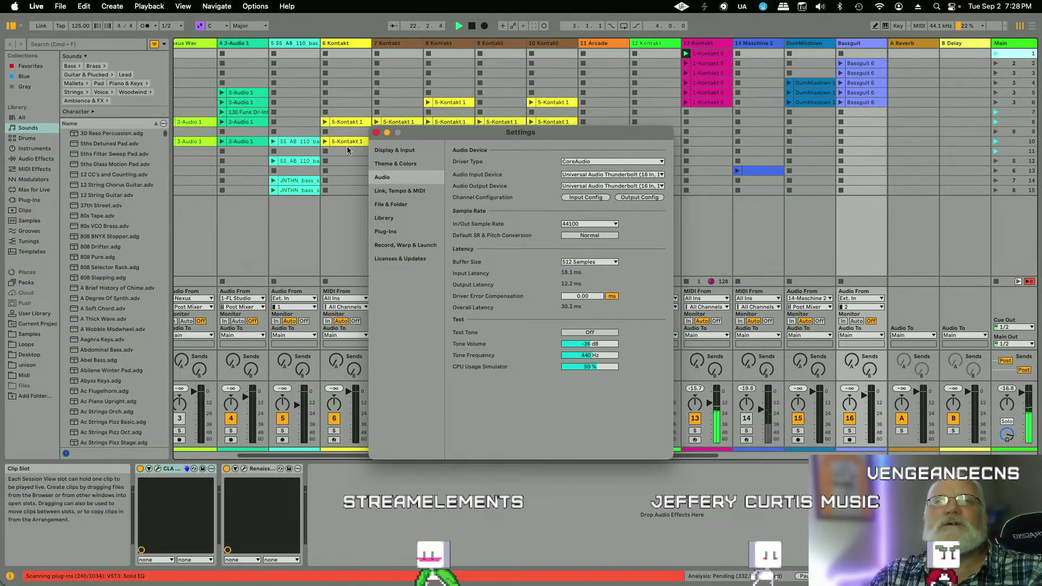
pyautogui.click(662, 185)
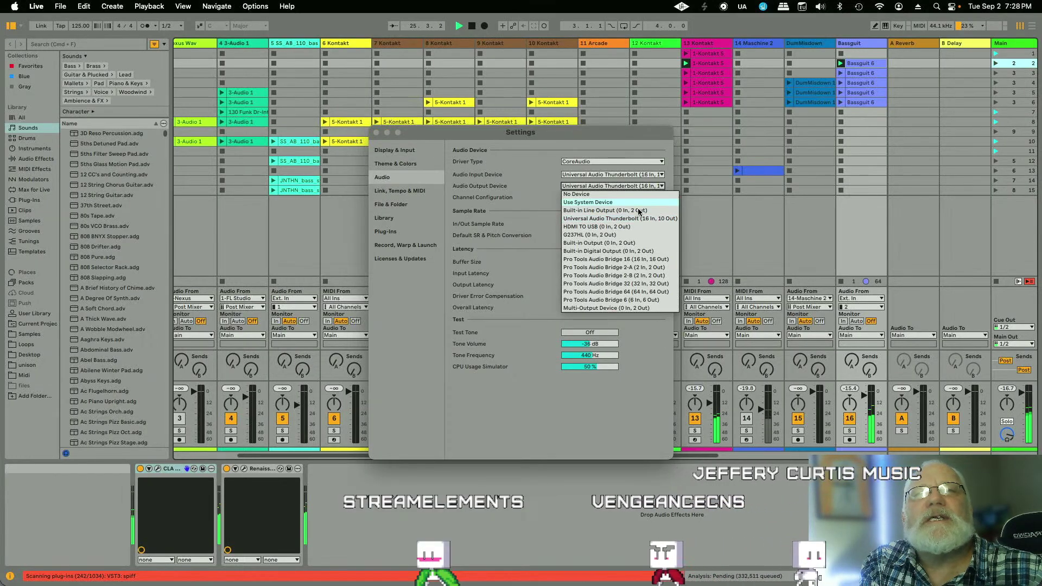
pyautogui.click(473, 28)
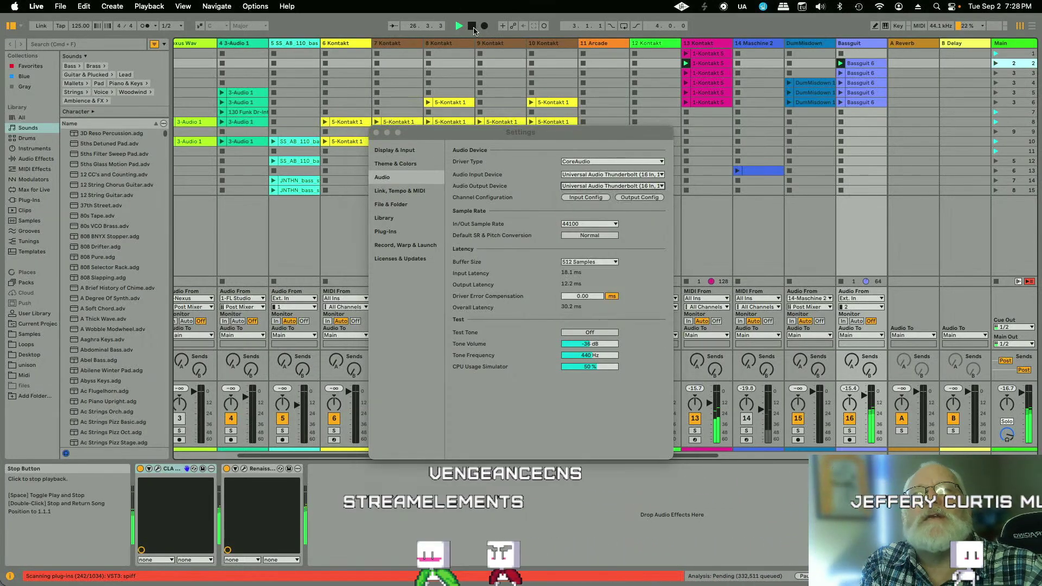
pyautogui.click(662, 187)
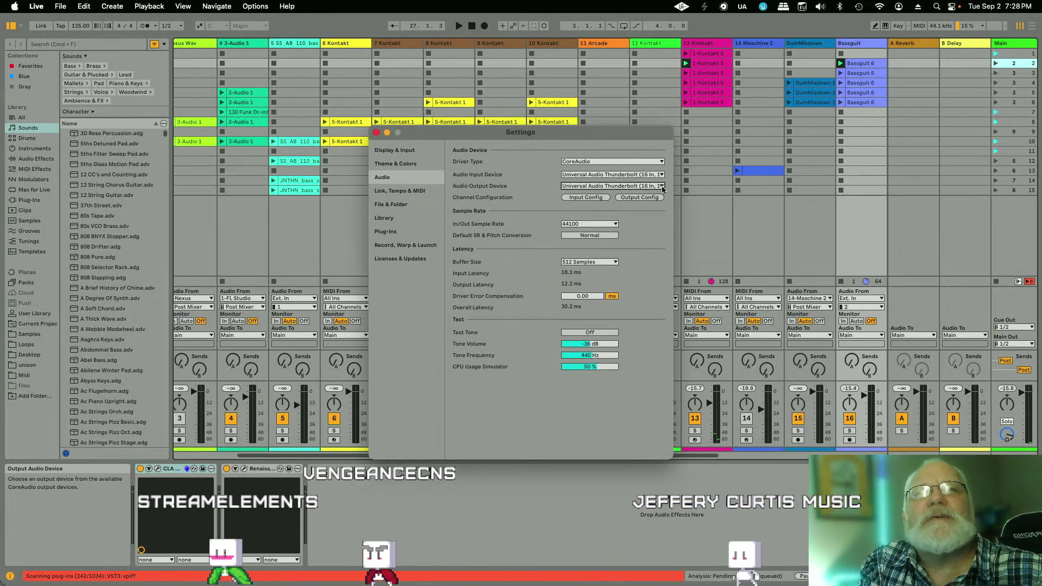
pyautogui.click(662, 187)
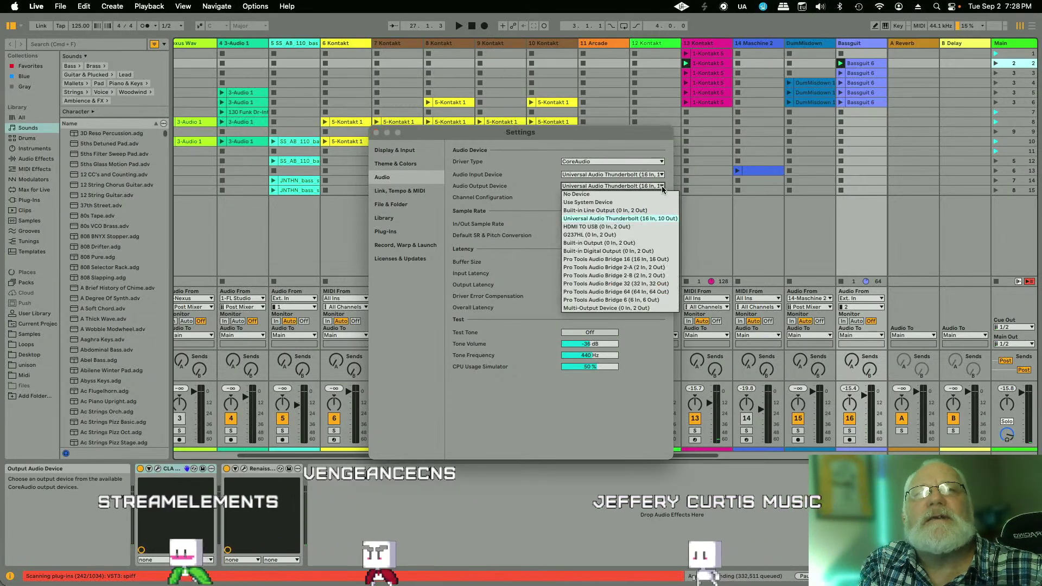
pyautogui.click(631, 308)
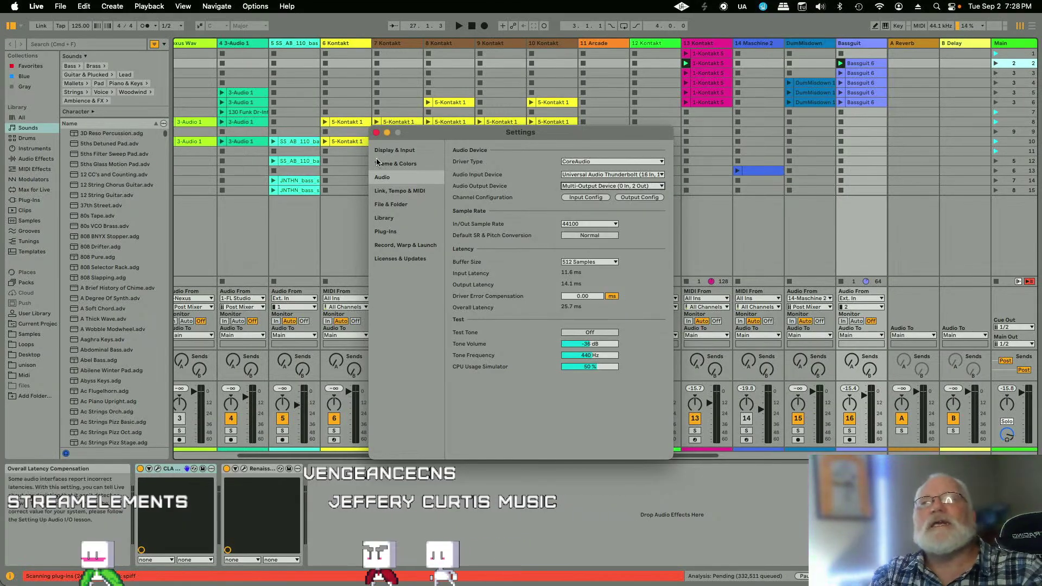
pyautogui.click(376, 133)
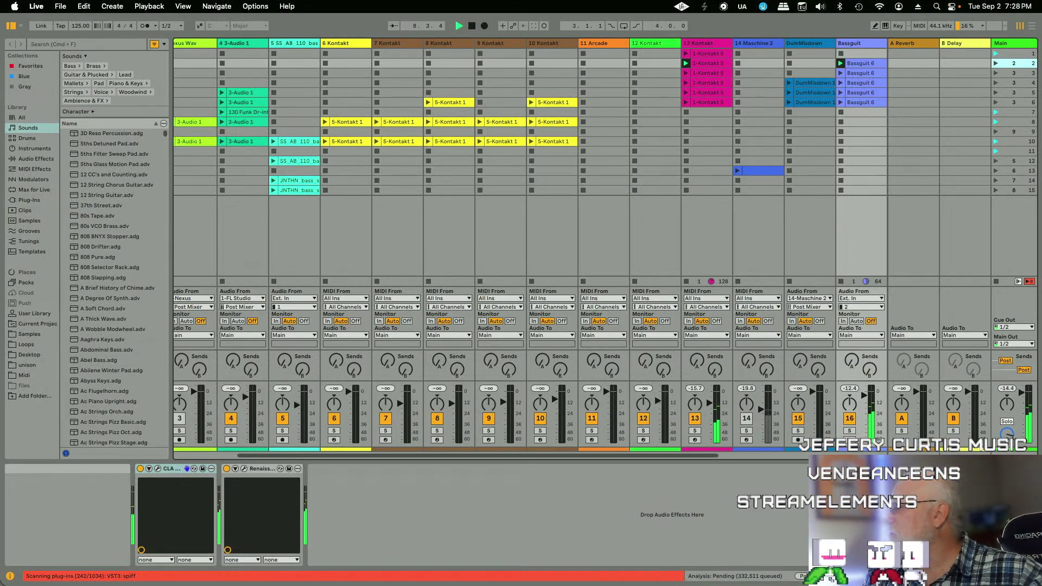
# Step: Launch scene 3 to listen to it through the new output, and stop playback
pyautogui.press('Down')
pyautogui.press('Return')
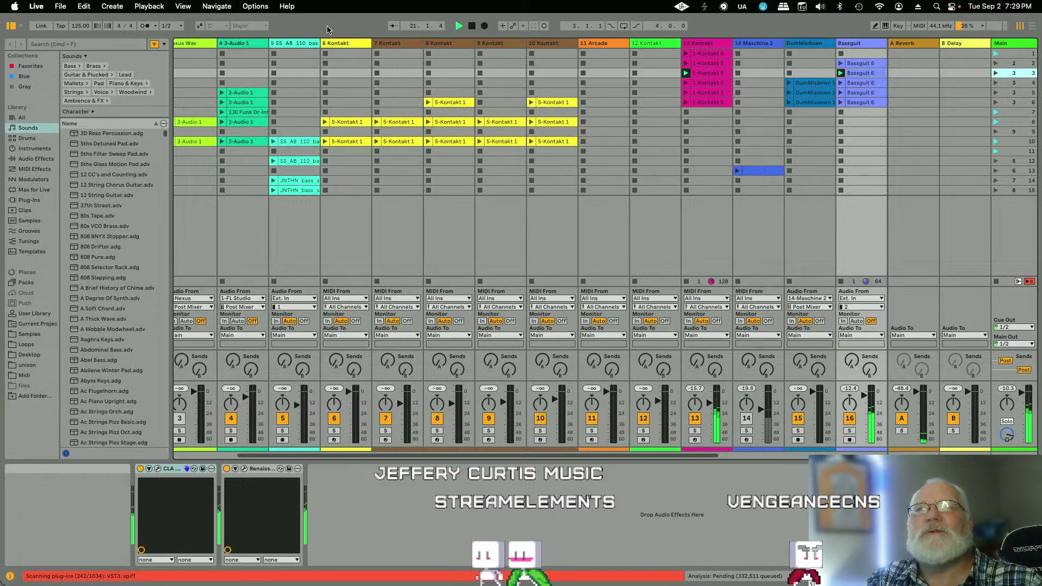
pyautogui.press('space')
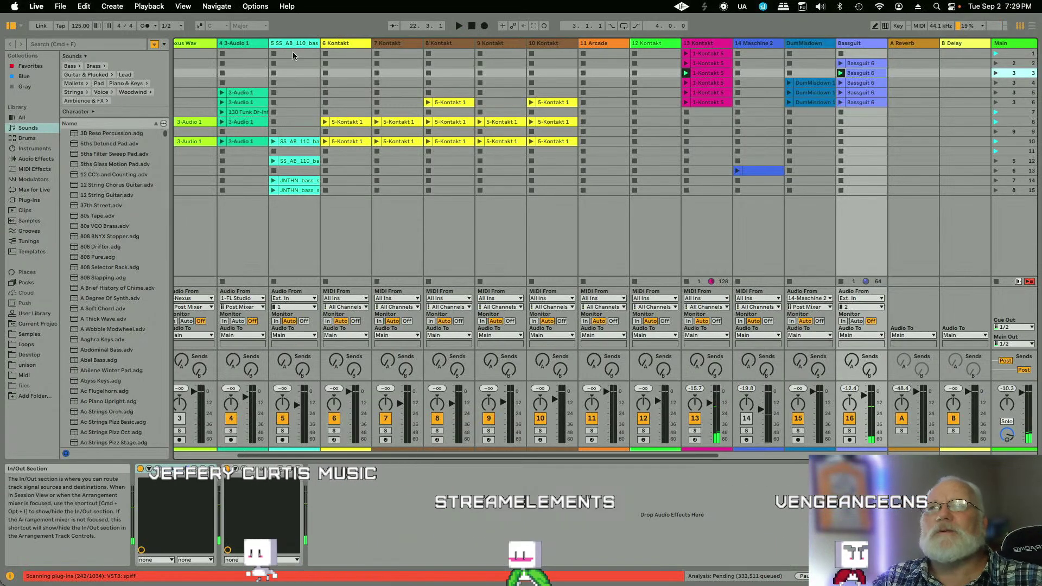
# Step: Take the set's window out of full size, switch to Finder and open the Utilities folder
pyautogui.moveTo(232, 6)
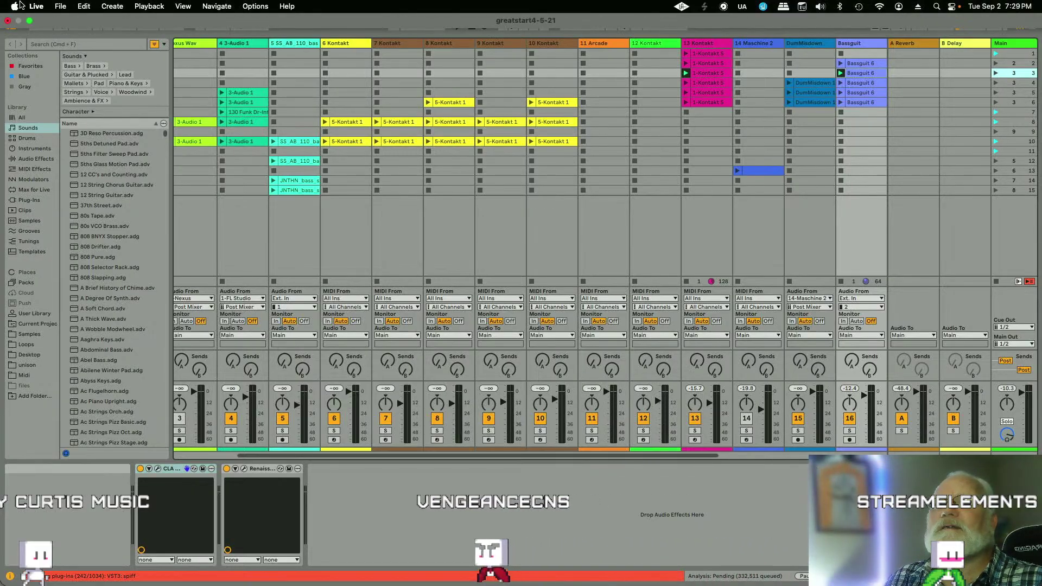
pyautogui.click(31, 20)
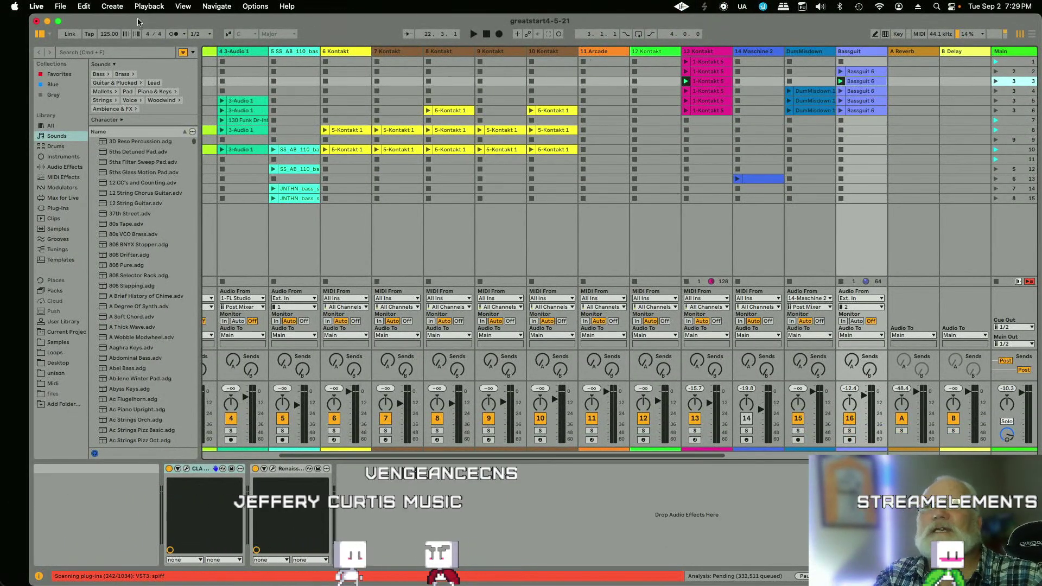
pyautogui.click(6, 57)
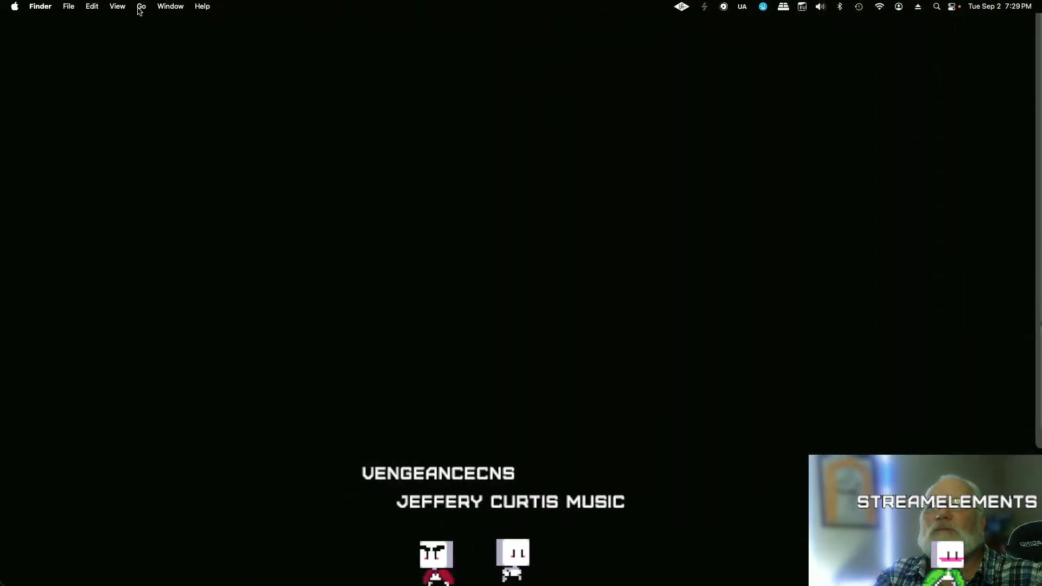
pyautogui.click(141, 6)
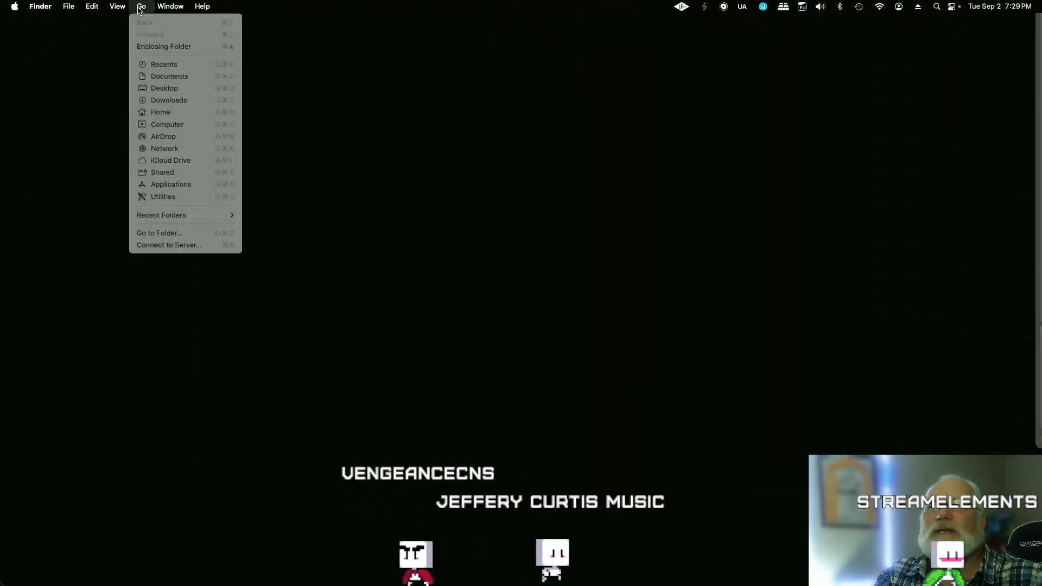
pyautogui.click(185, 199)
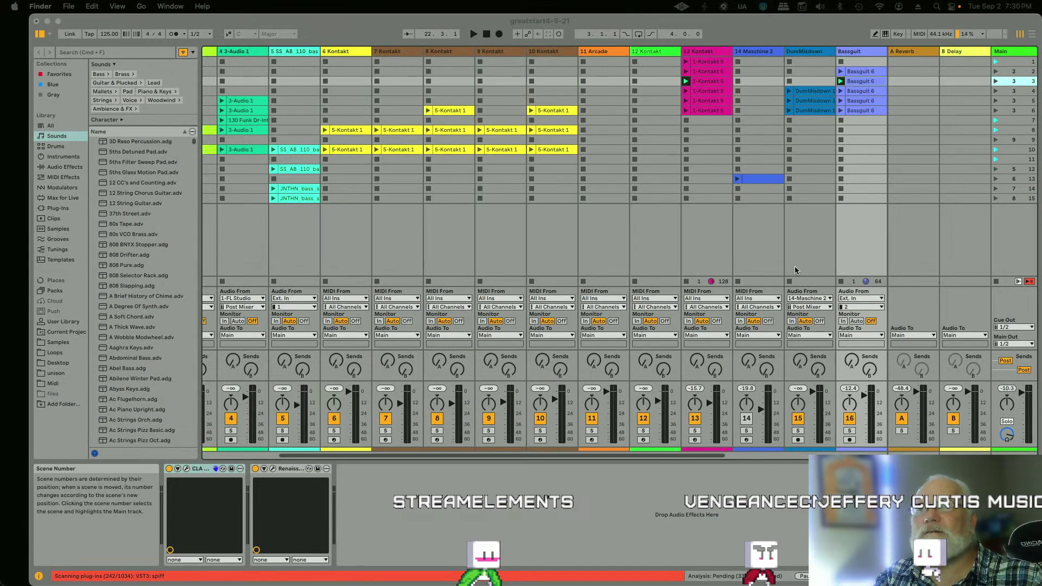
# Step: Return to Live, play the set through scene 5, and stop playback
pyautogui.click(473, 38)
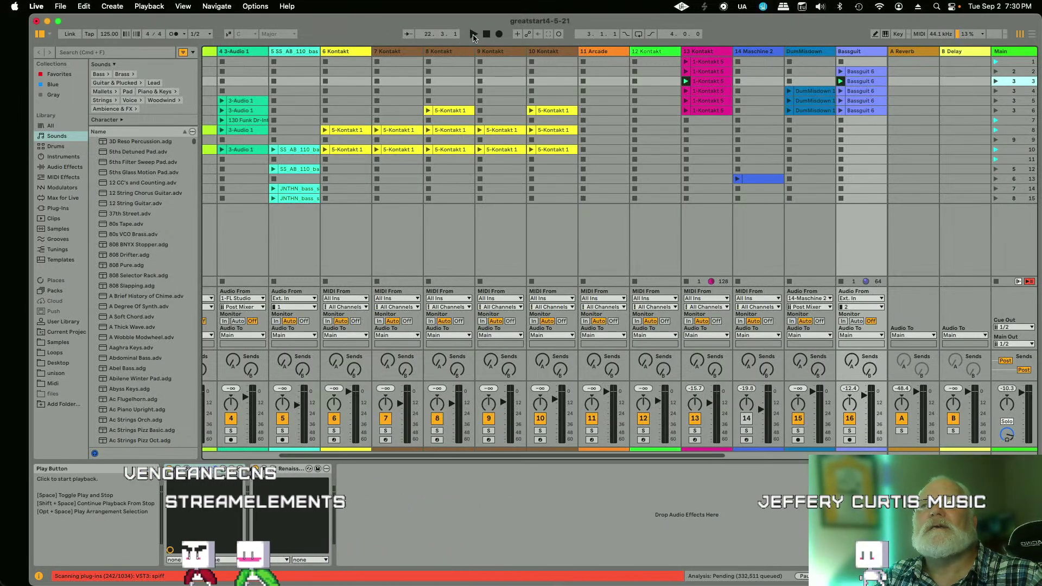
pyautogui.click(473, 34)
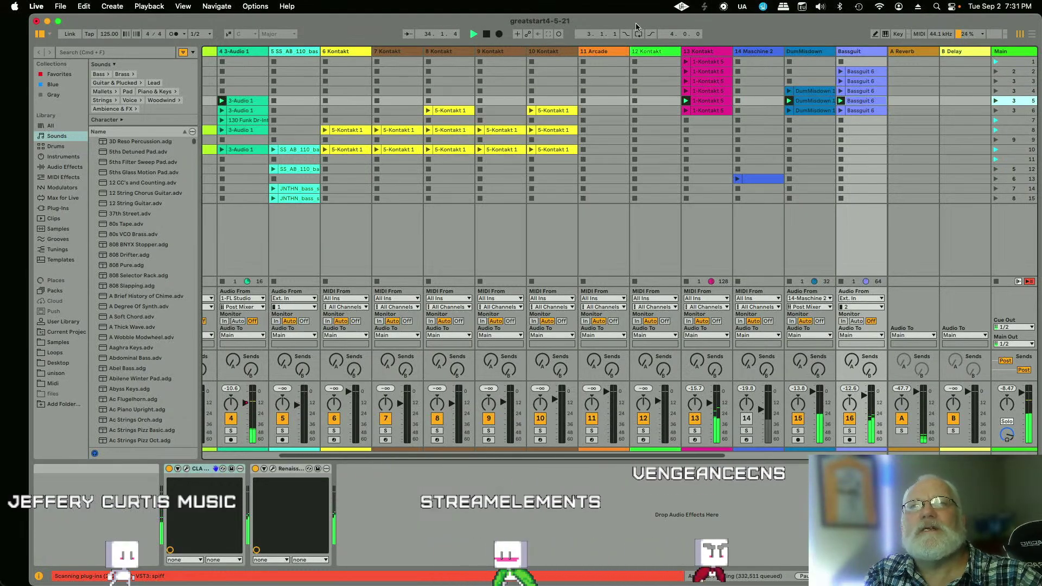
pyautogui.click(486, 34)
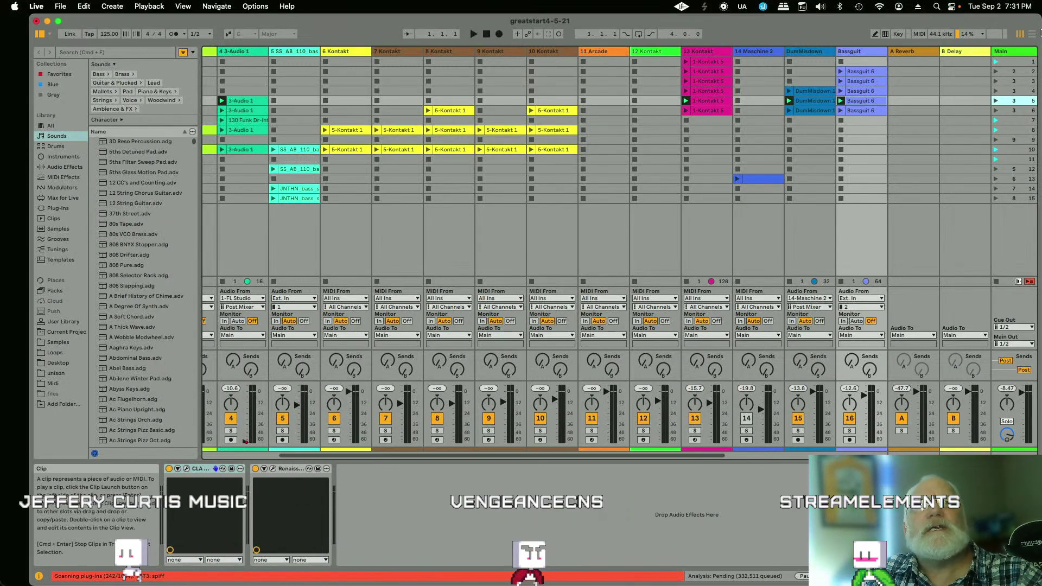
# Step: Look over the set in Arrangement View and return to Session View
pyautogui.click(1032, 35)
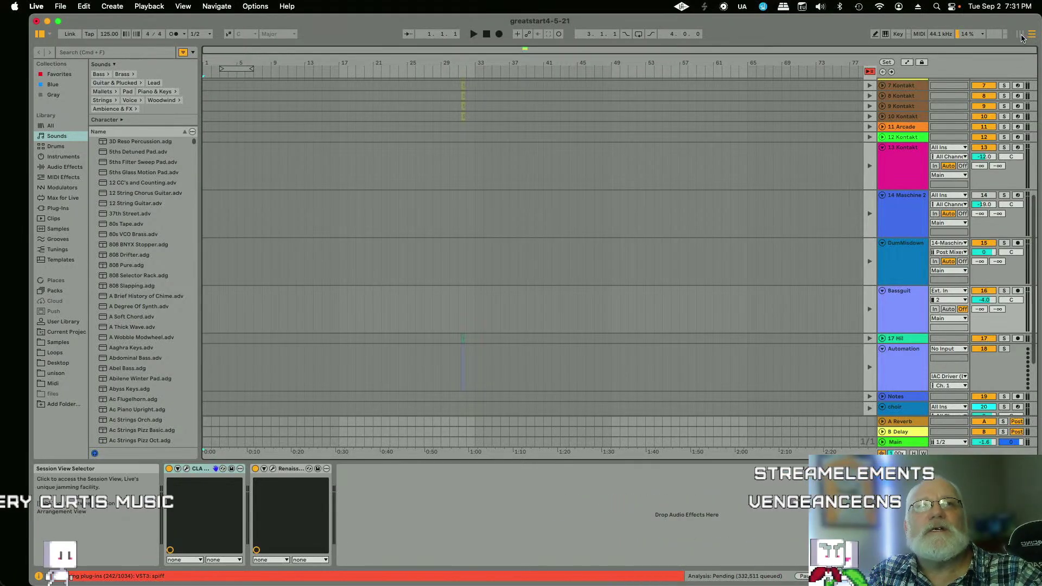
pyautogui.click(1019, 35)
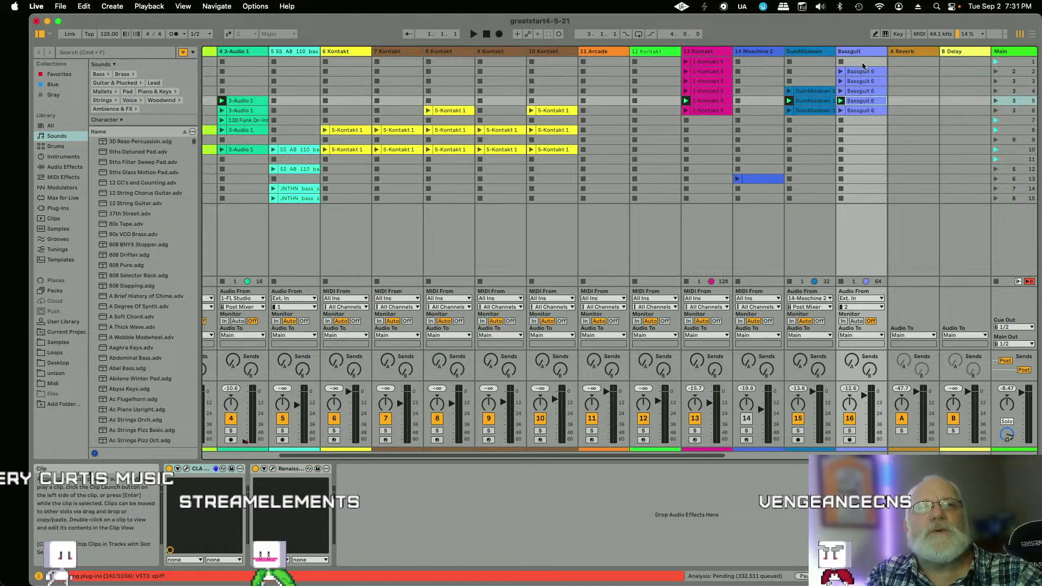
# Step: Launch scenes 2 and 3, continue playing through scene 5, and stop playback
pyautogui.click(994, 63)
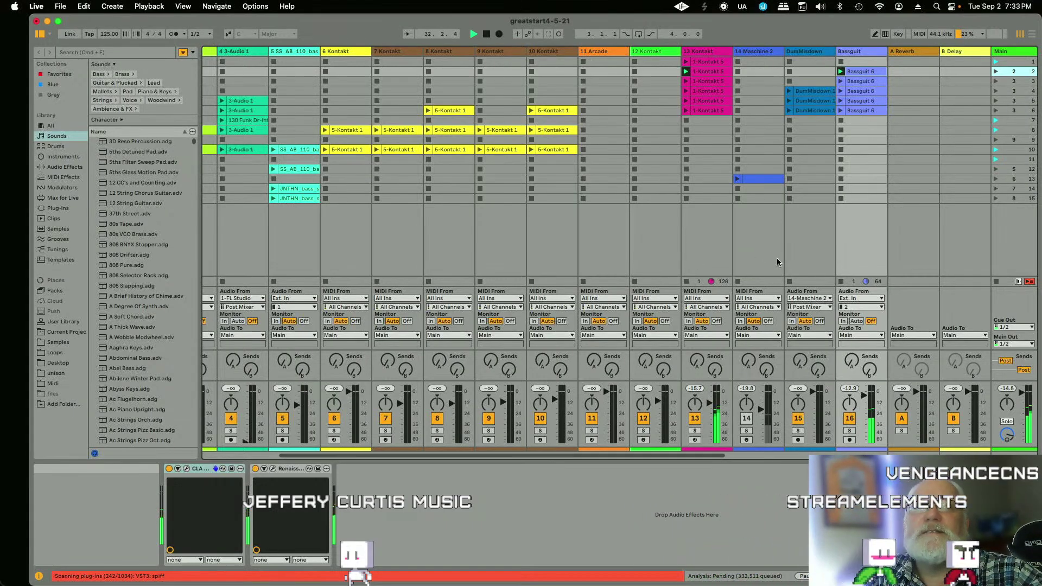
pyautogui.press('Down')
pyautogui.press('Return')
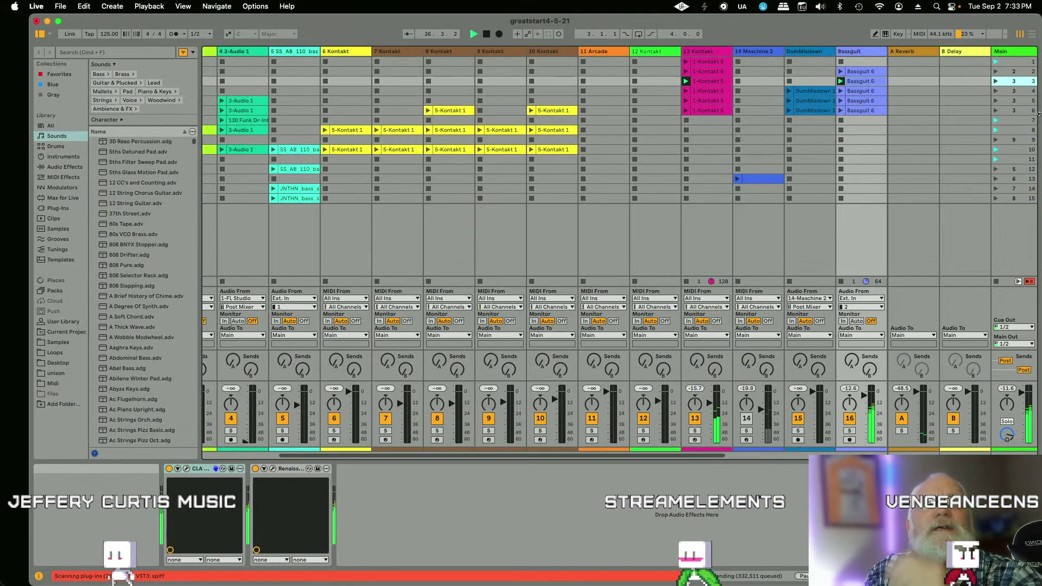
pyautogui.click(1004, 89)
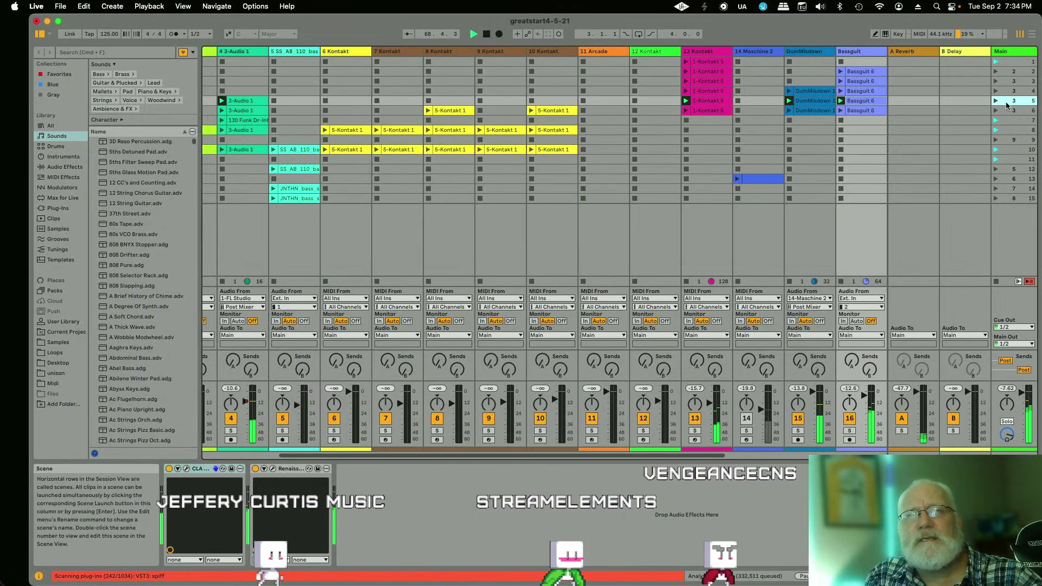
pyautogui.click(486, 34)
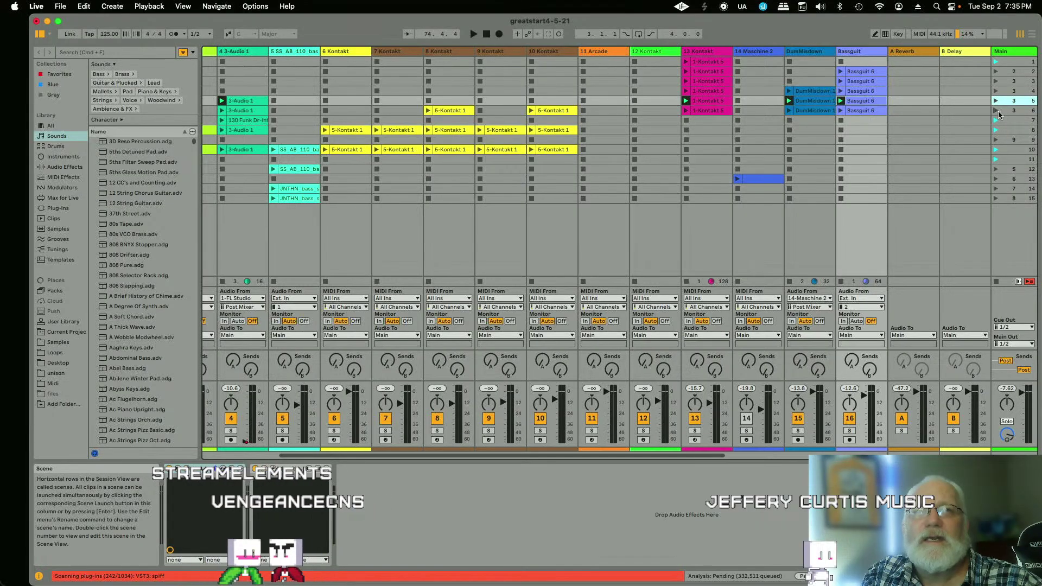
# Step: Shift the set's window to the left and widen it slightly by its right edge
pyautogui.moveTo(834, 23); pyautogui.dragTo(774, 25)
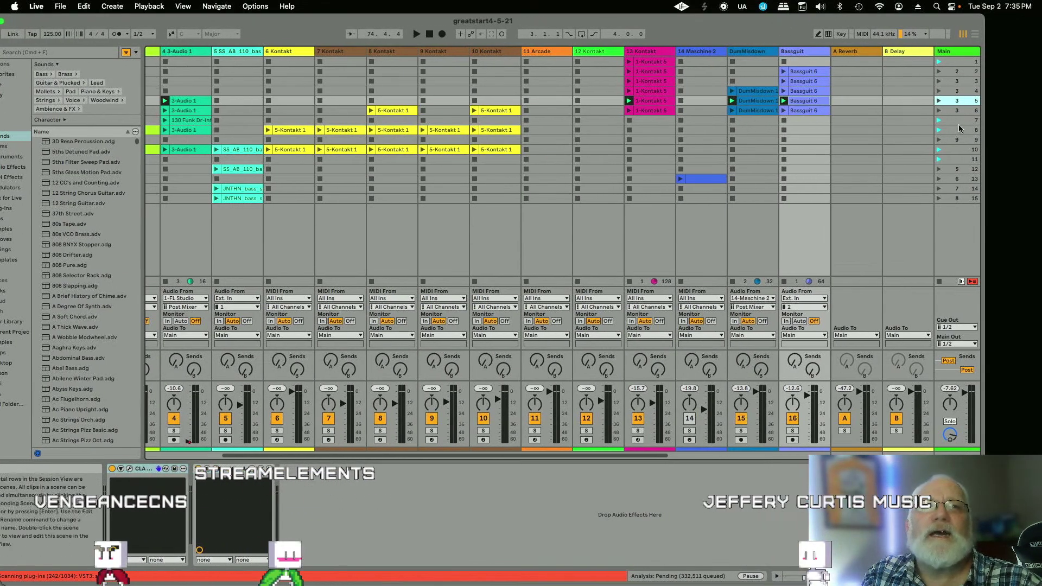
pyautogui.moveTo(985, 131); pyautogui.dragTo(998, 132)
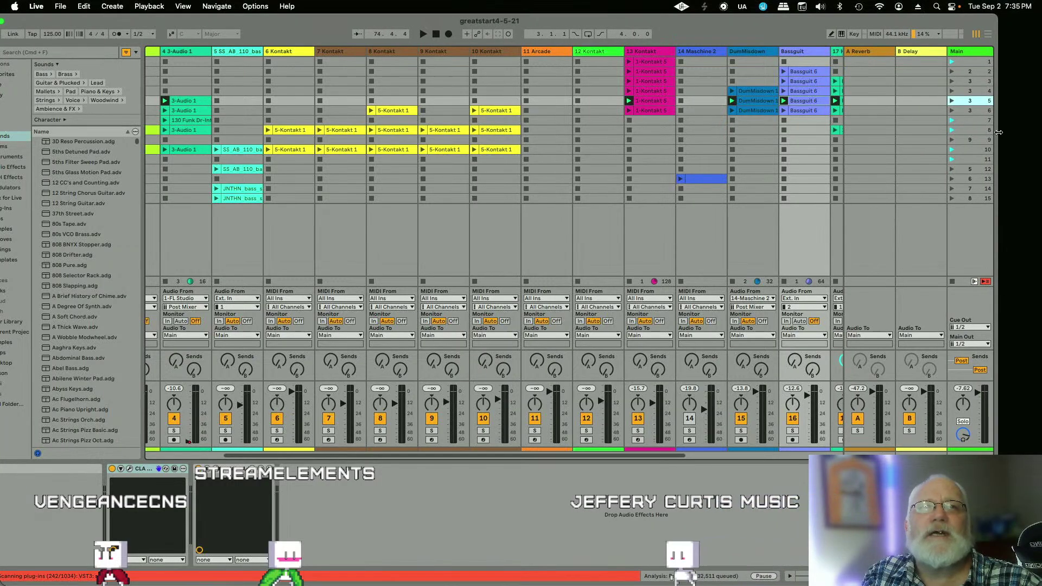
# Step: Launch scene 7, play on into the scene 8 clips, and stop playback
pyautogui.click(952, 121)
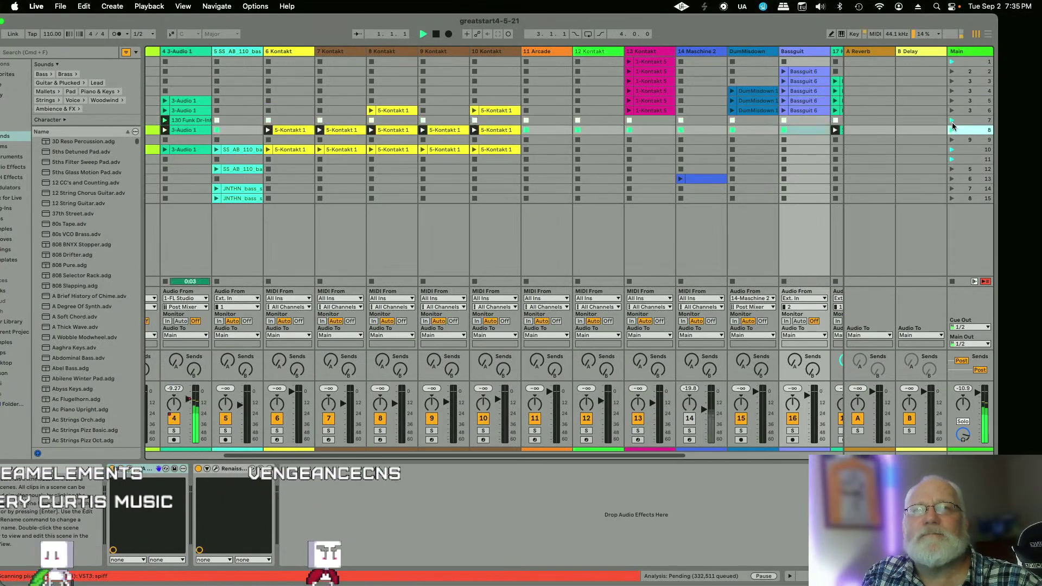
pyautogui.click(952, 122)
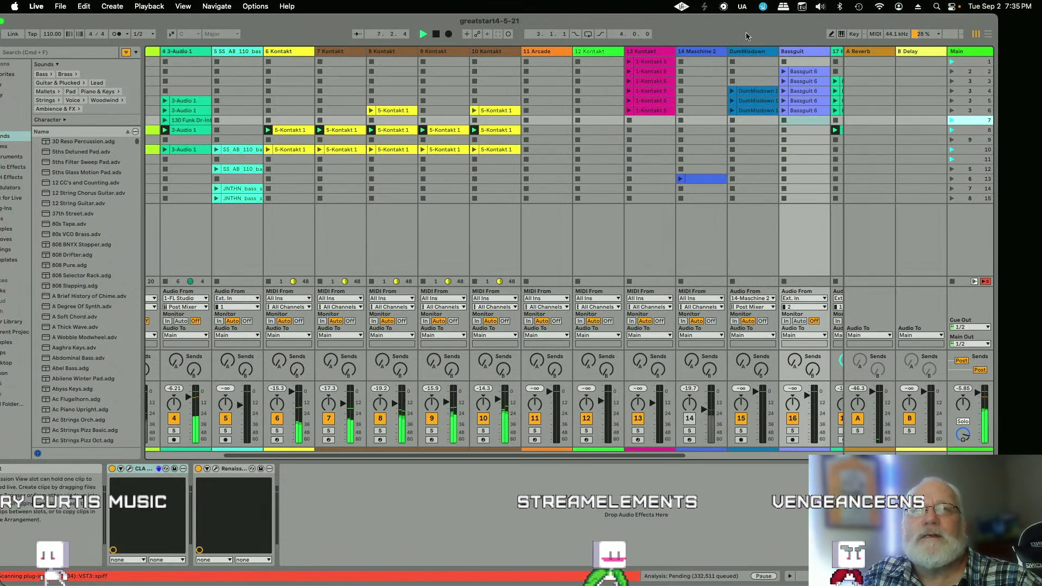
pyautogui.click(437, 35)
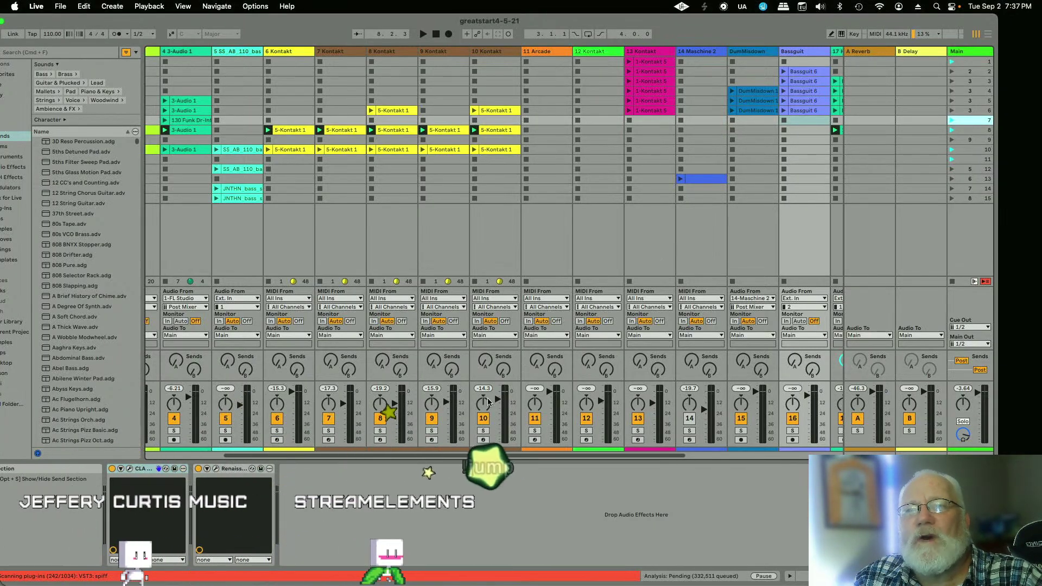
# Step: Bring the remaining tracks into view and select the Notes track to show its lyrics device
pyautogui.moveTo(469, 454); pyautogui.dragTo(672, 468)
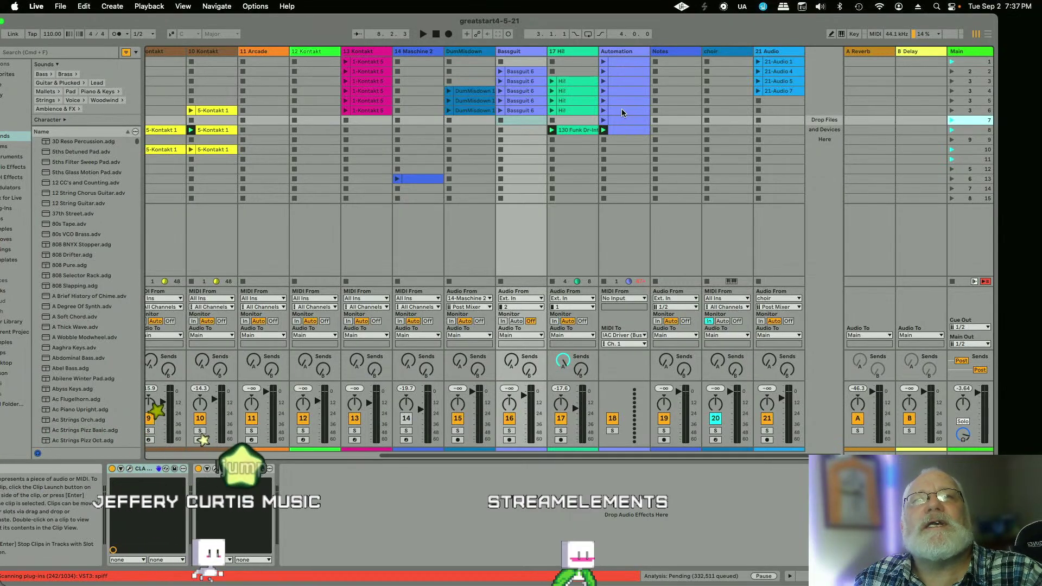
pyautogui.click(676, 53)
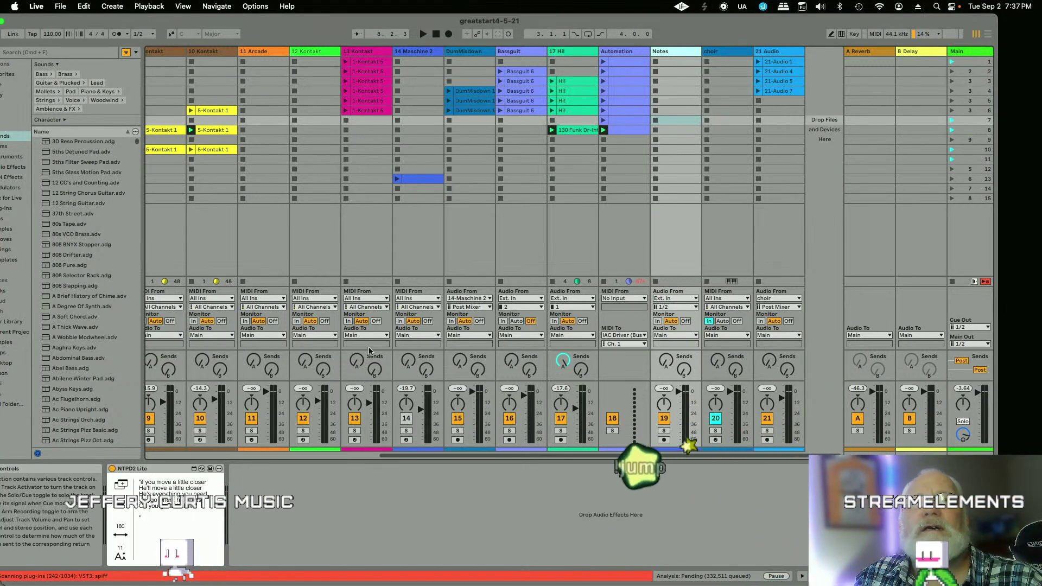
# Step: Place the text cursor below the lyrics in the Notes track's NTPD2 Lite device and delete the stray characters there
pyautogui.click(676, 61)
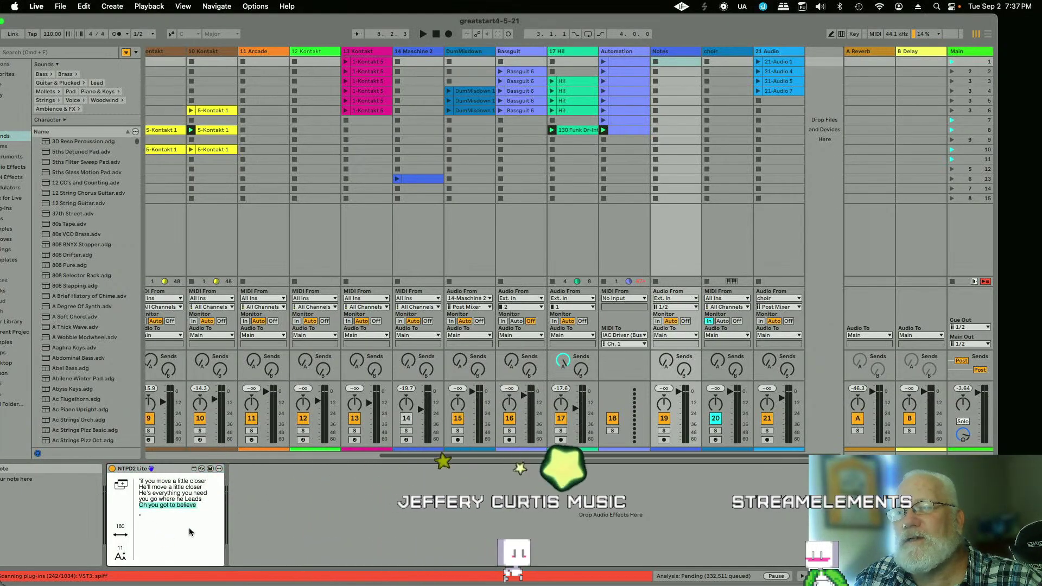
pyautogui.click(192, 488)
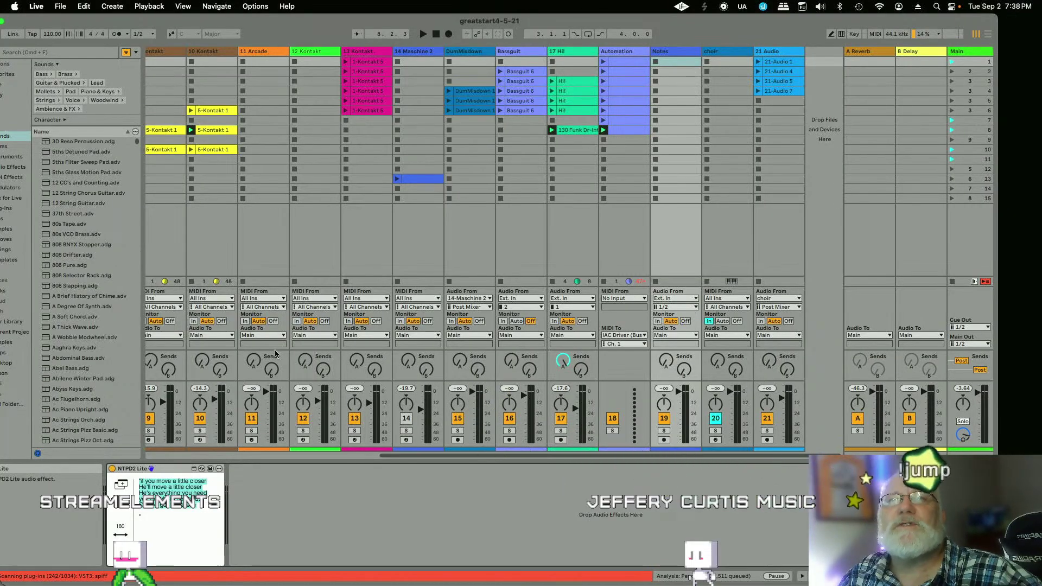
pyautogui.click(200, 530)
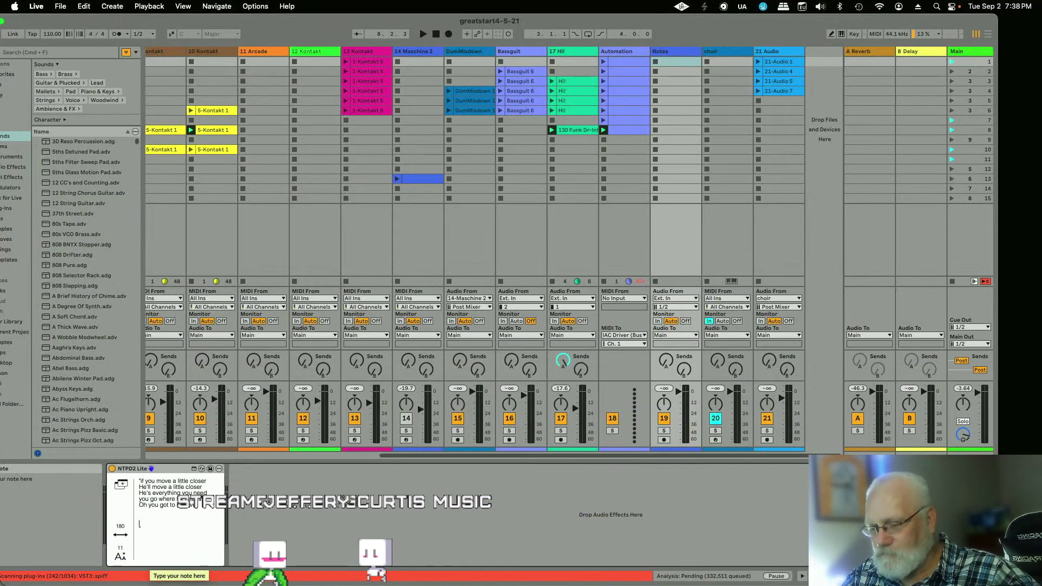
pyautogui.press('BackSpace')
pyautogui.press('BackSpace')
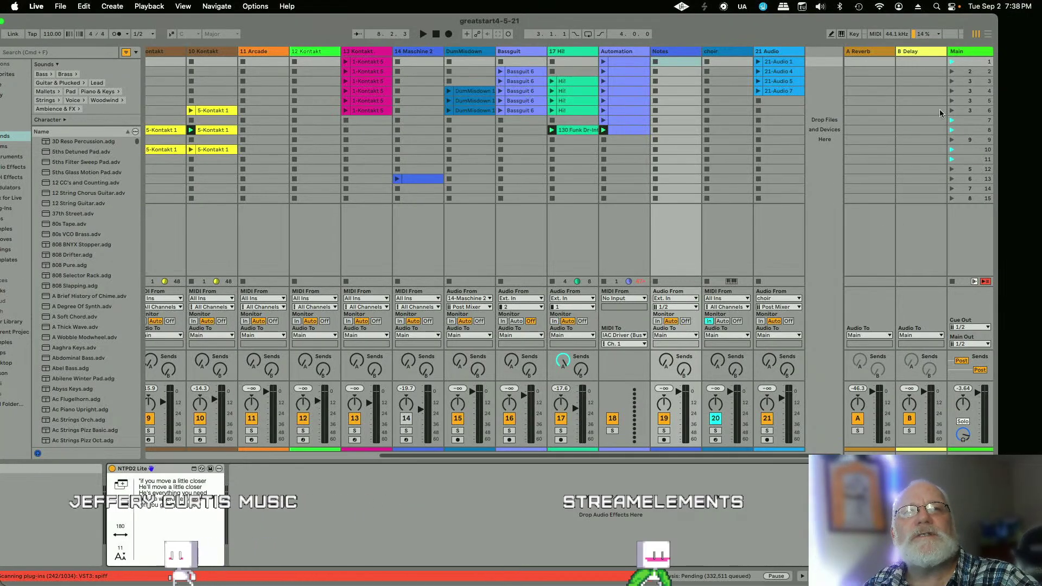
# Step: Launch scene 1 and, while it plays, add the lines "intro 3x", "verse 1 1x" and "verse 1a 2" below the lyrics
pyautogui.click(951, 61)
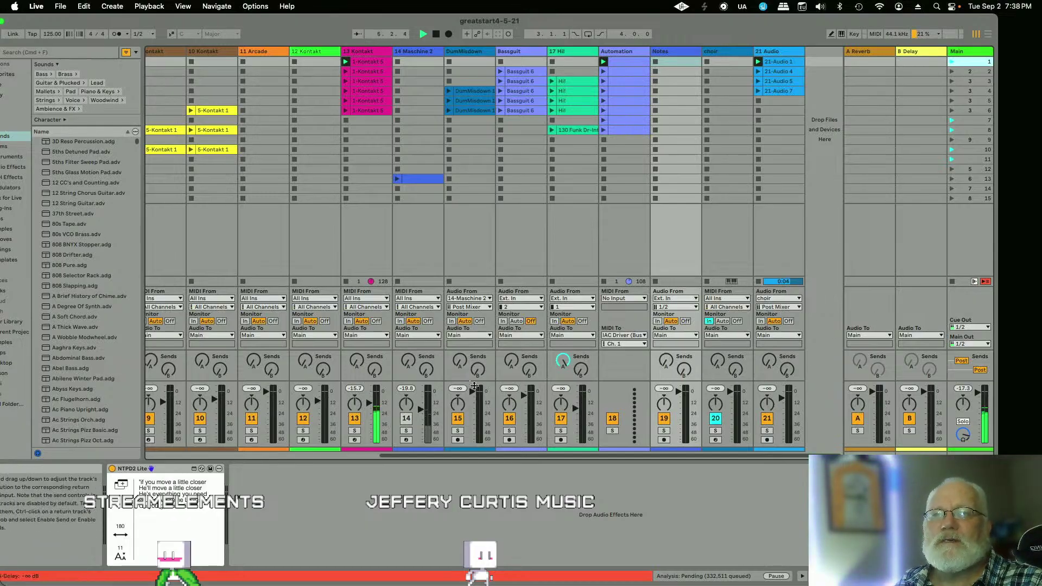
pyautogui.click(181, 526)
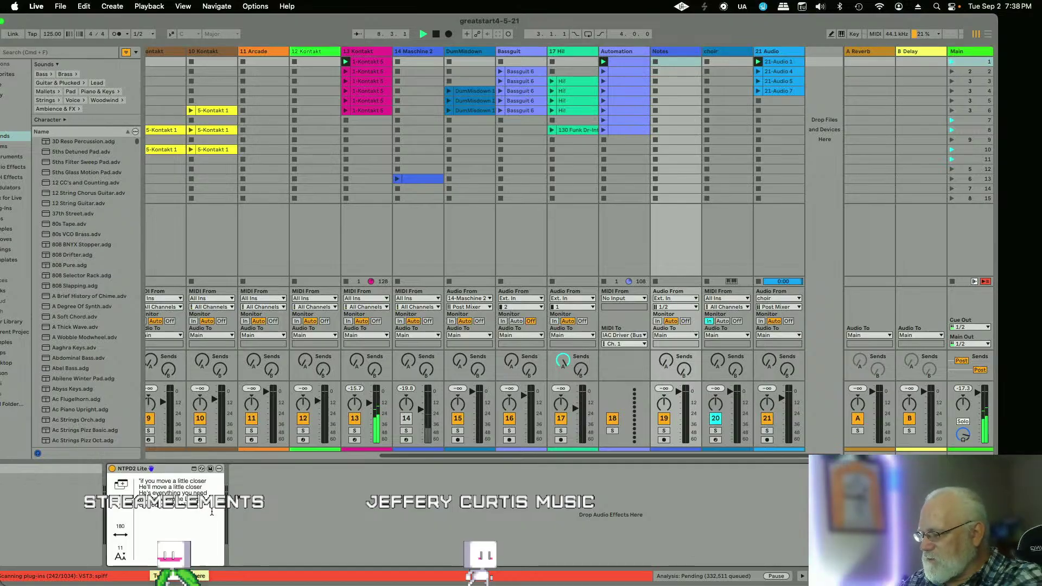
pyautogui.write('intro 3x')
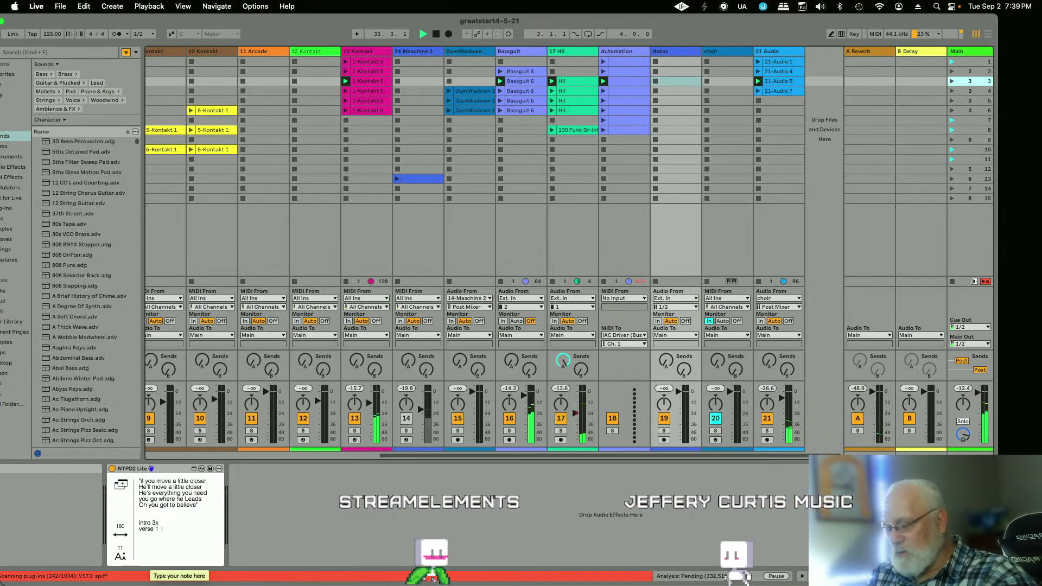
pyautogui.write('1x')
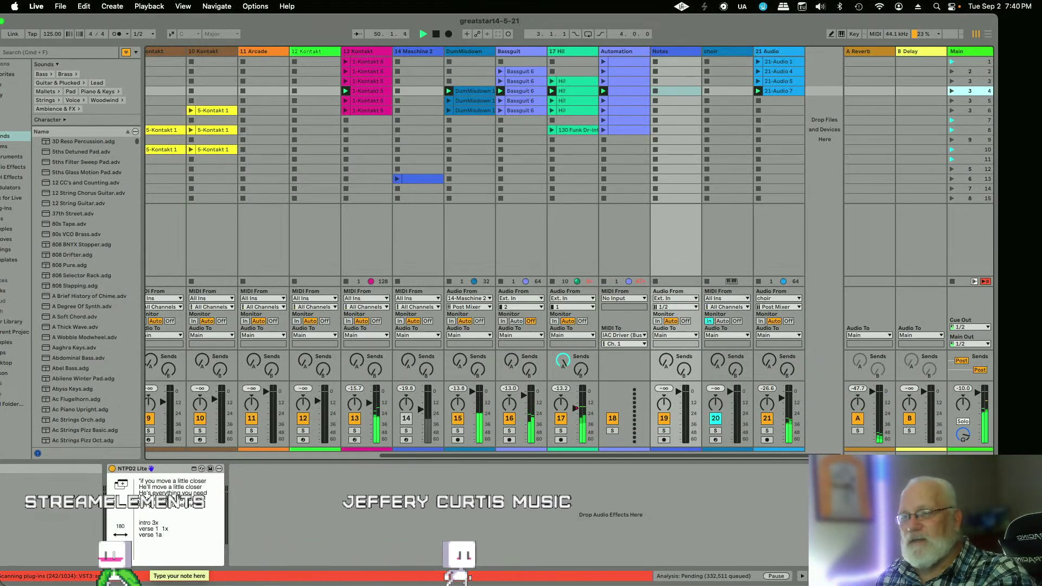
pyautogui.write('2')
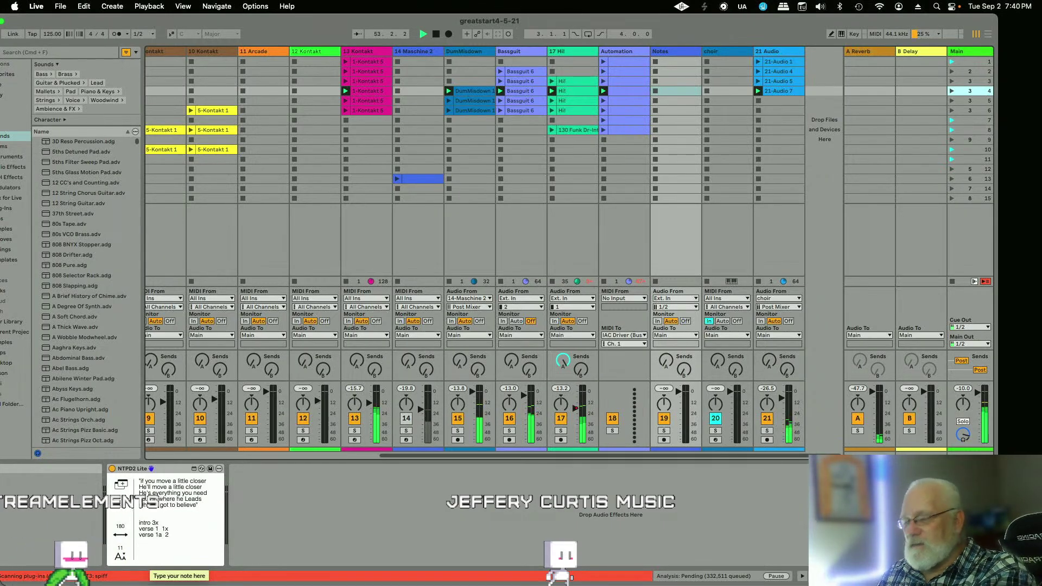
pyautogui.write('Verson')
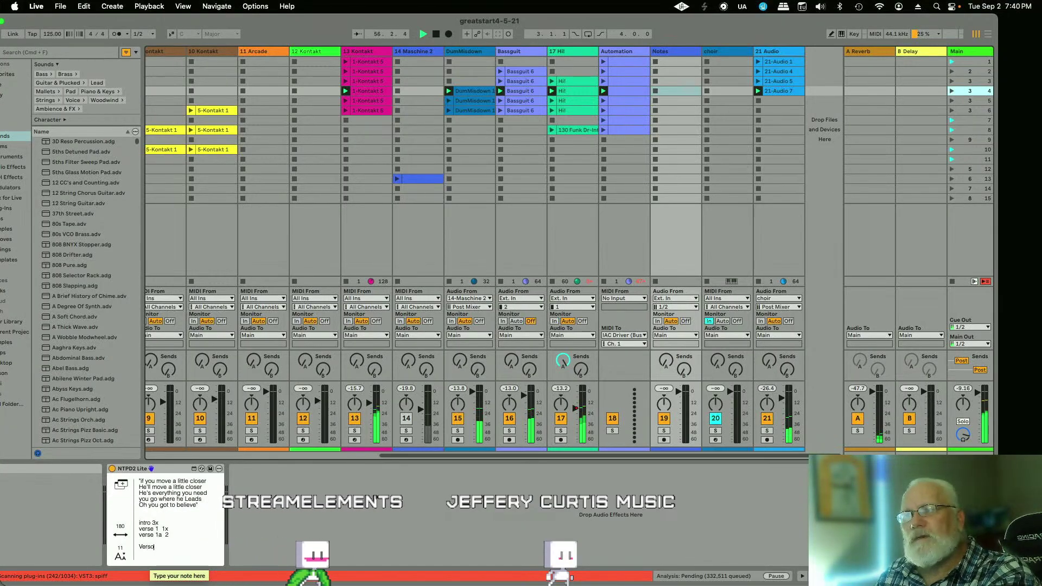
pyautogui.press('BackSpace')
pyautogui.write('e')
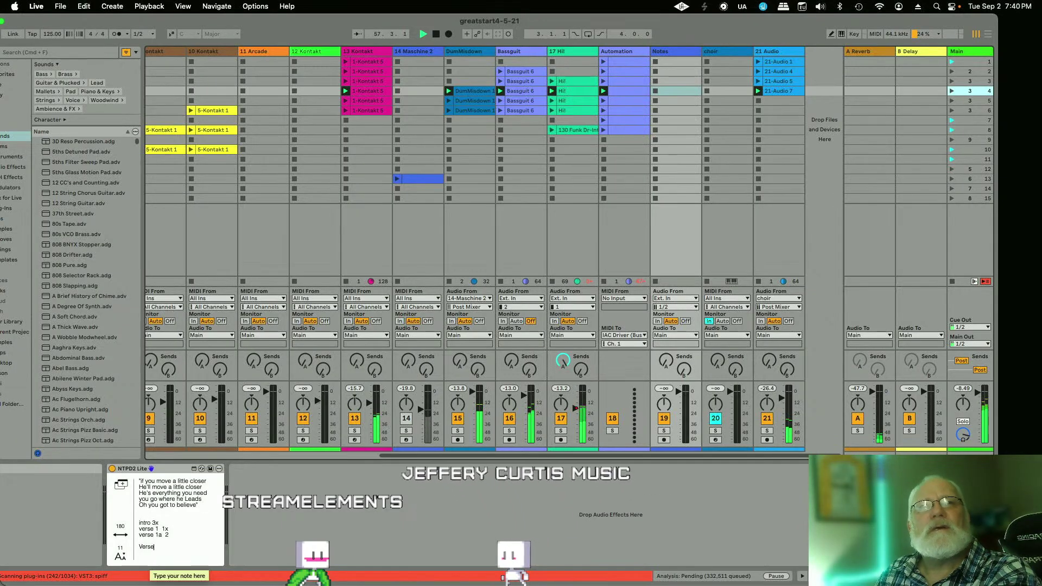
pyautogui.press('BackSpace')
pyautogui.press('BackSpace')
pyautogui.press('BackSpace')
pyautogui.press('BackSpace')
pyautogui.press('BackSpace')
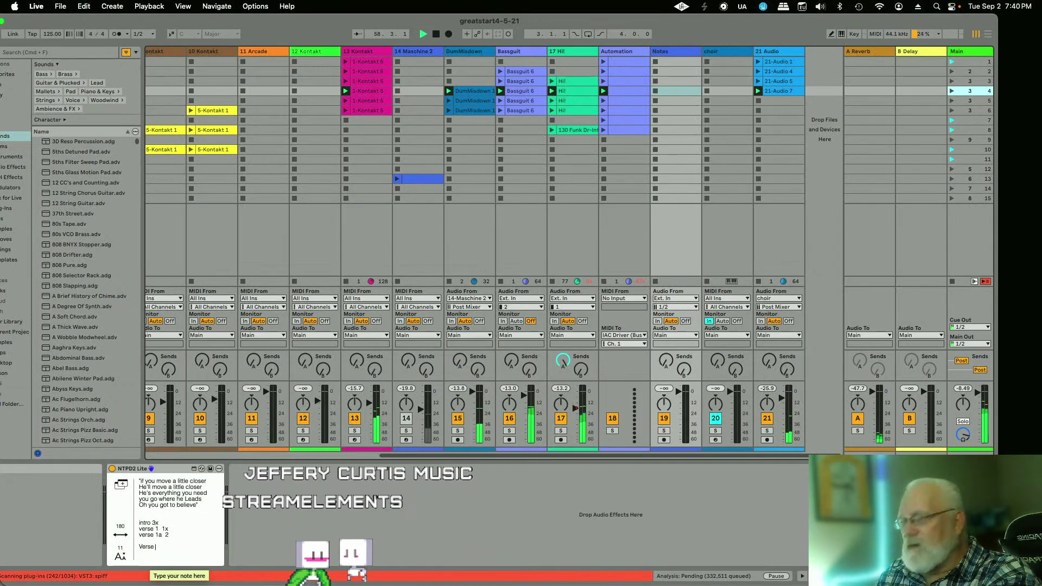
pyautogui.press('BackSpace')
# Step: Add the lines "scene 3 2x drims" and "scene 4 snare 2x" to the note during playback
pyautogui.write('s')
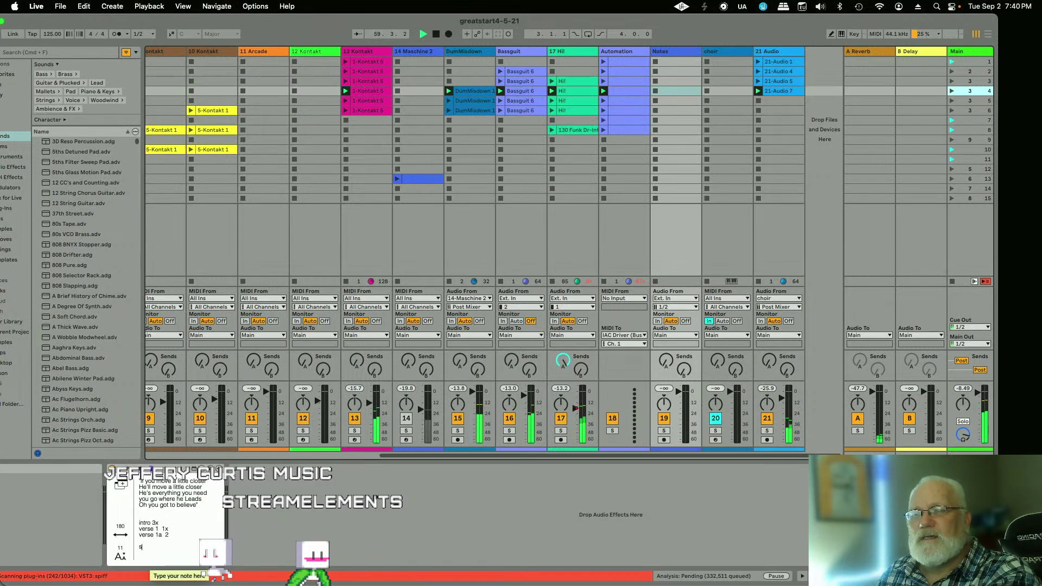
pyautogui.write('cene 3')
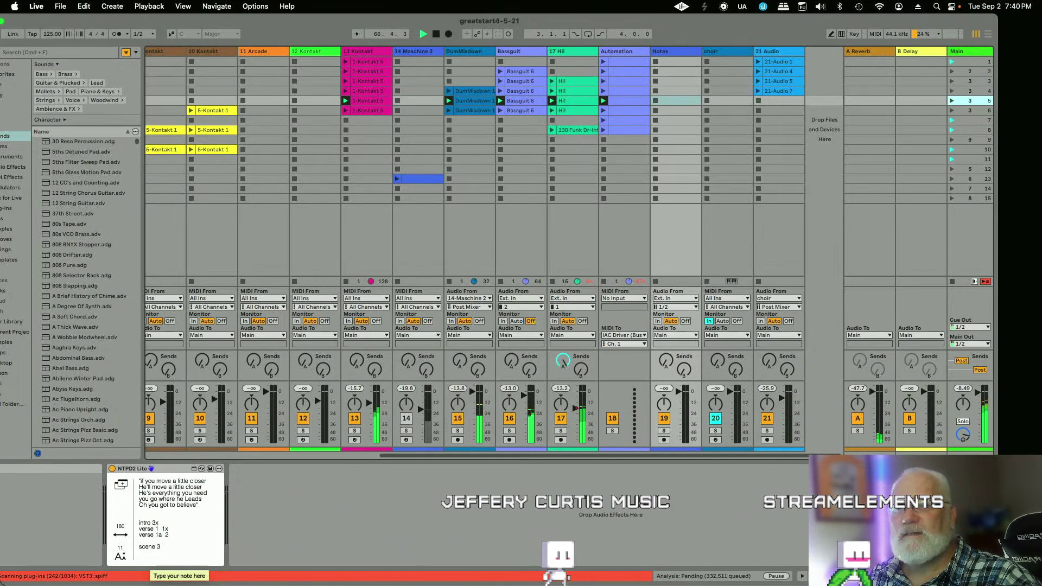
pyautogui.write('2x')
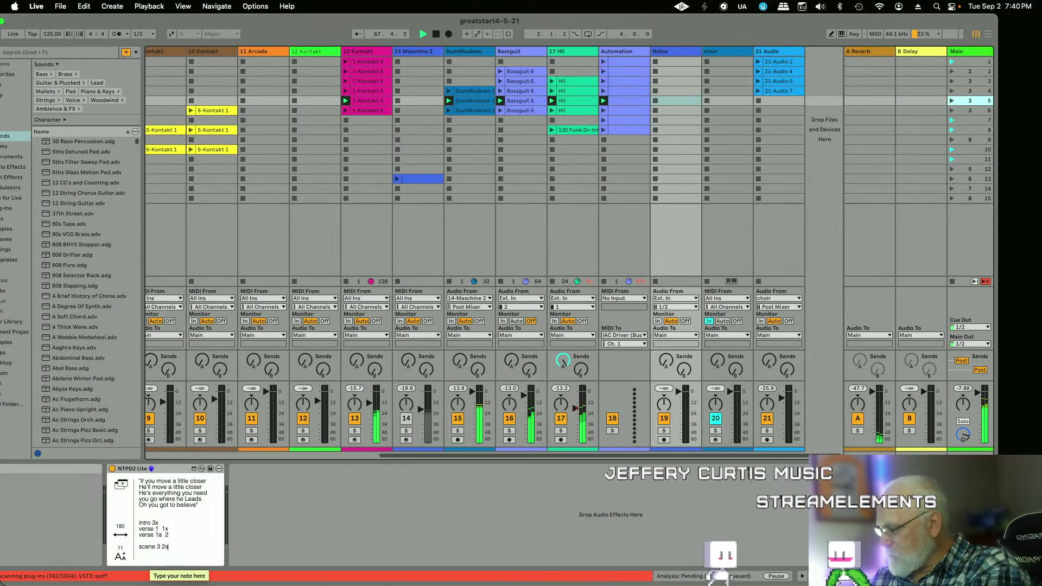
pyautogui.write(' drims')
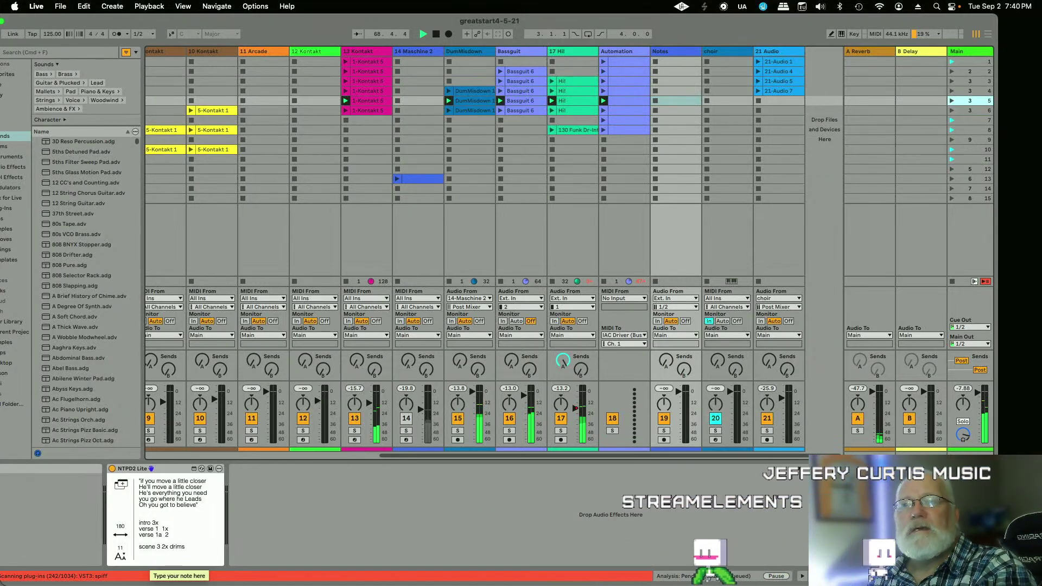
pyautogui.press('Return')
pyautogui.write('sq')
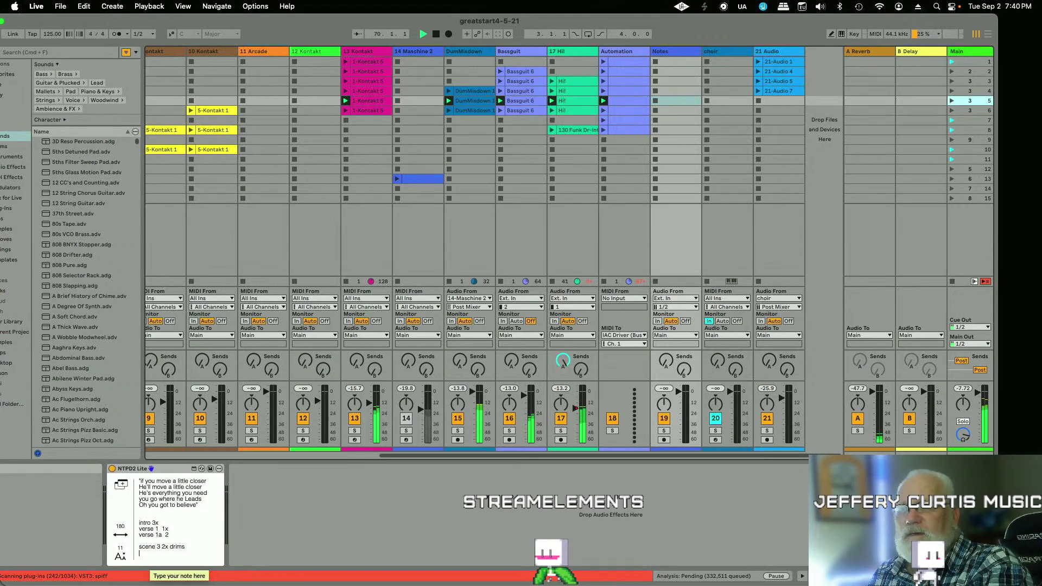
pyautogui.write('ene 4 snare')
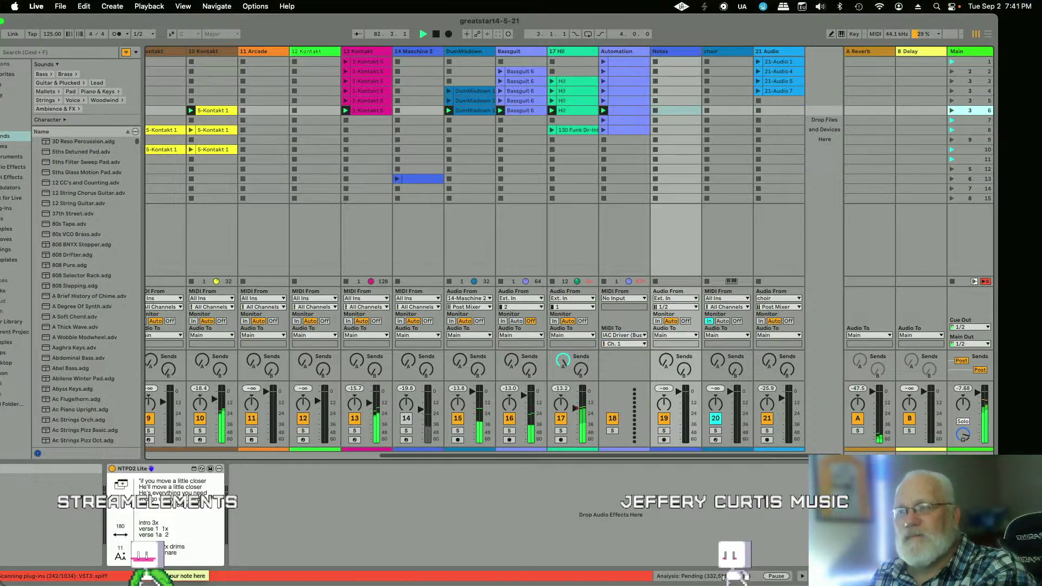
pyautogui.write('2x')
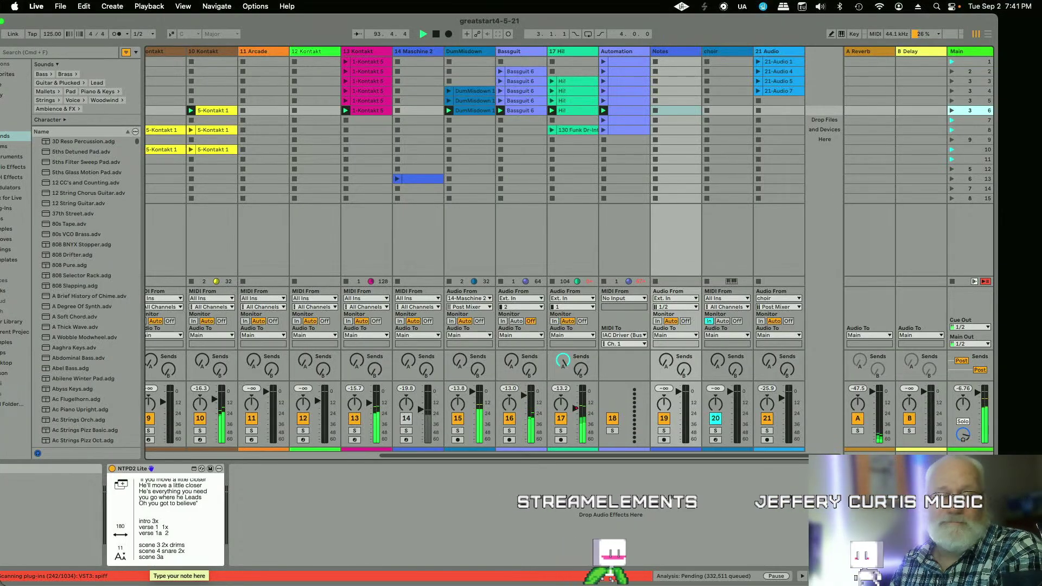
# Step: Complete the note's last line as "scene 3a horns lead 2x" and stop playback
pyautogui.write('horn')
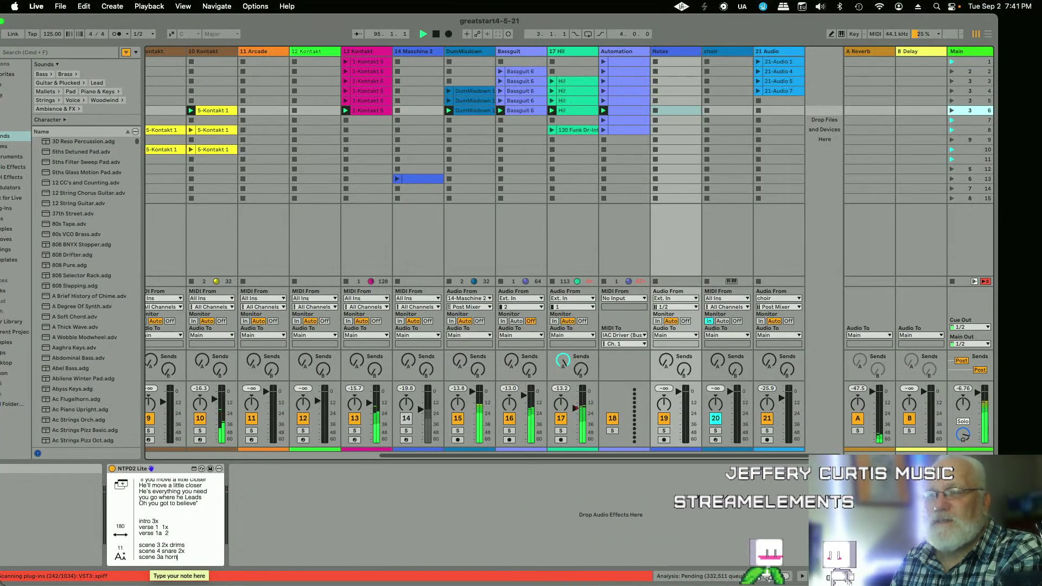
pyautogui.write('s lead 2x')
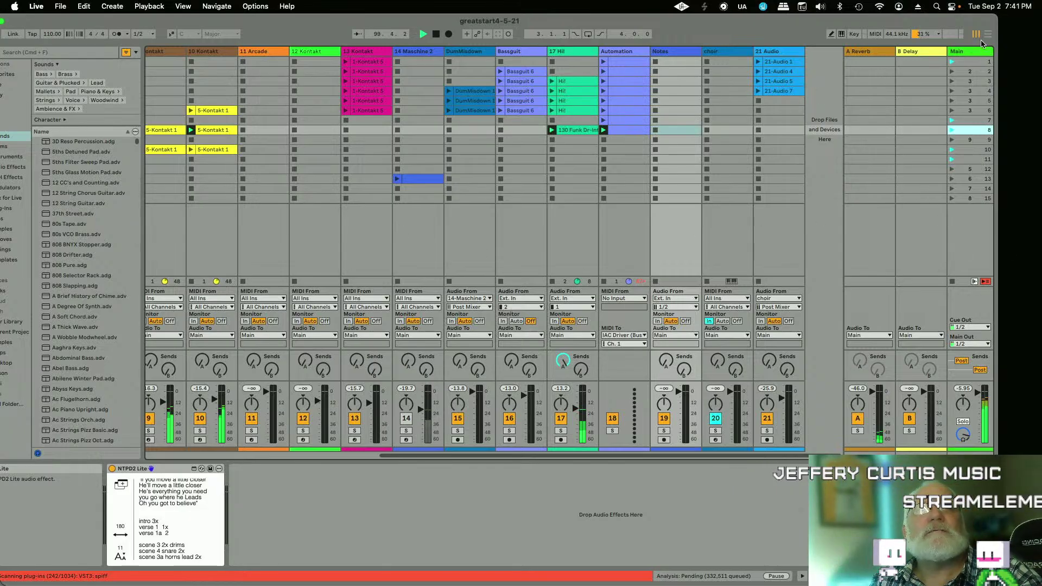
pyautogui.click(436, 35)
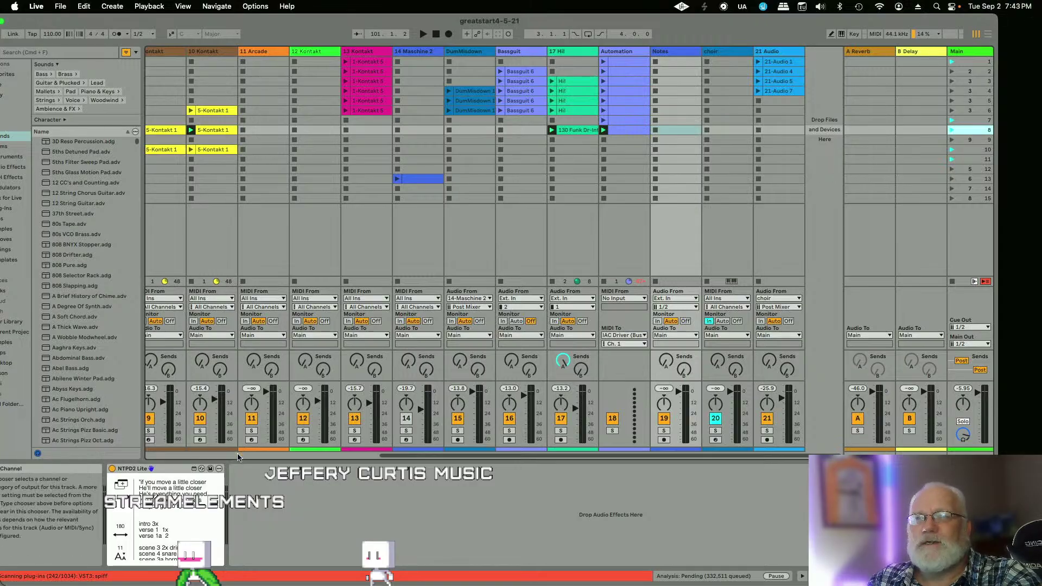
# Step: Insert blank lines between the lyrics and the scene list, and start a song structure with intro, verse, chorus, verse, chorus
pyautogui.scroll(-1, 163, 512)
pyautogui.click(160, 513)
pyautogui.press('Return')
pyautogui.press('Return')
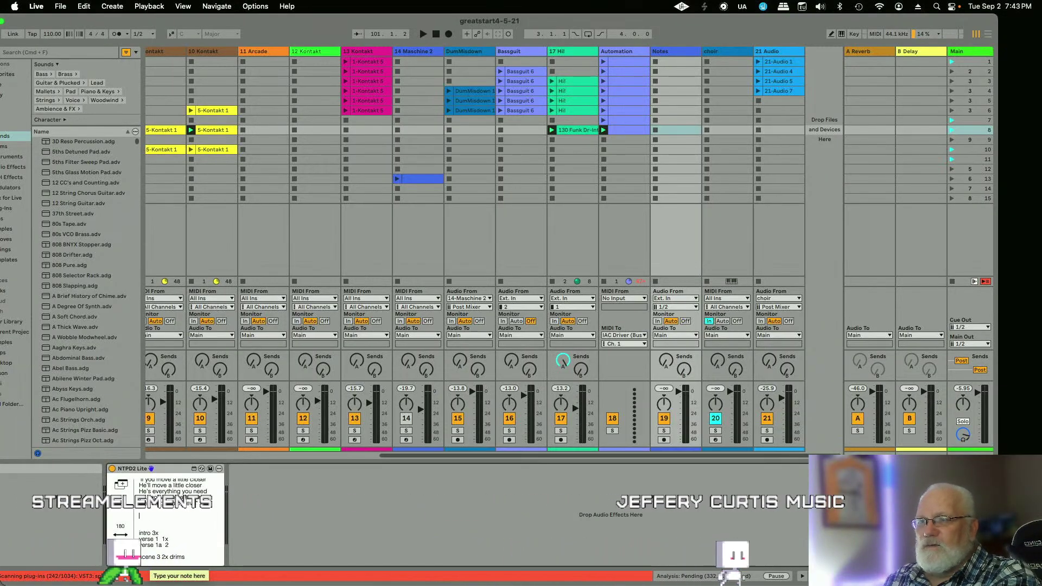
pyautogui.write('intro')
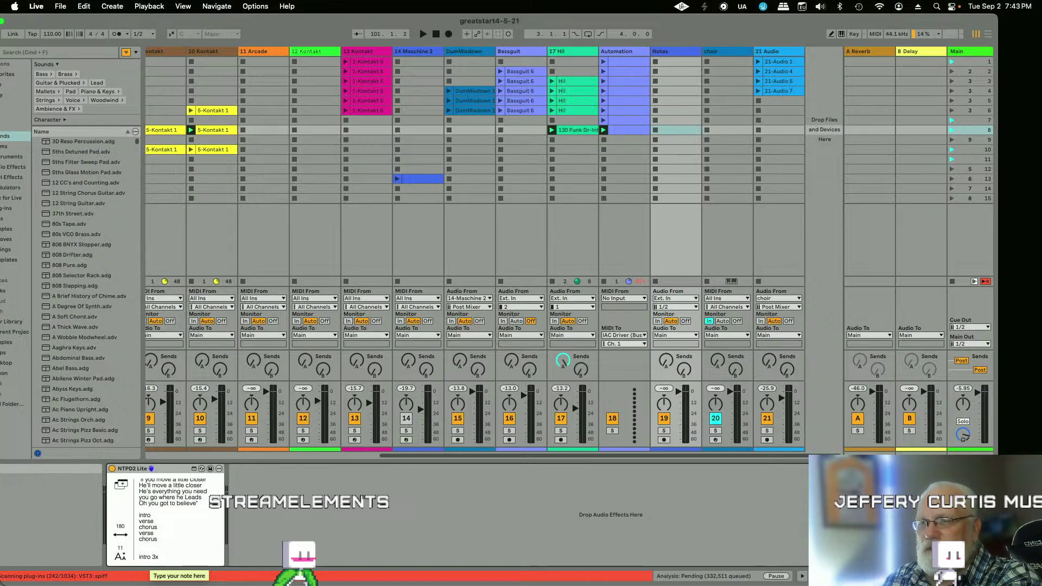
# Step: Complete the song structure in the note with the lines "bridge", "chorus x2" and "out tag."
pyautogui.write('br')
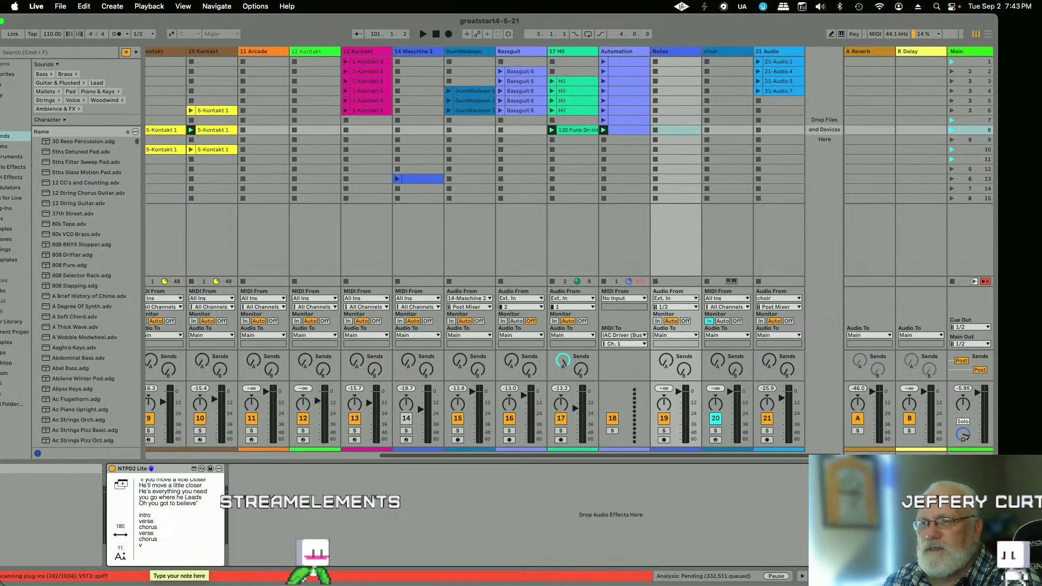
pyautogui.write('idge')
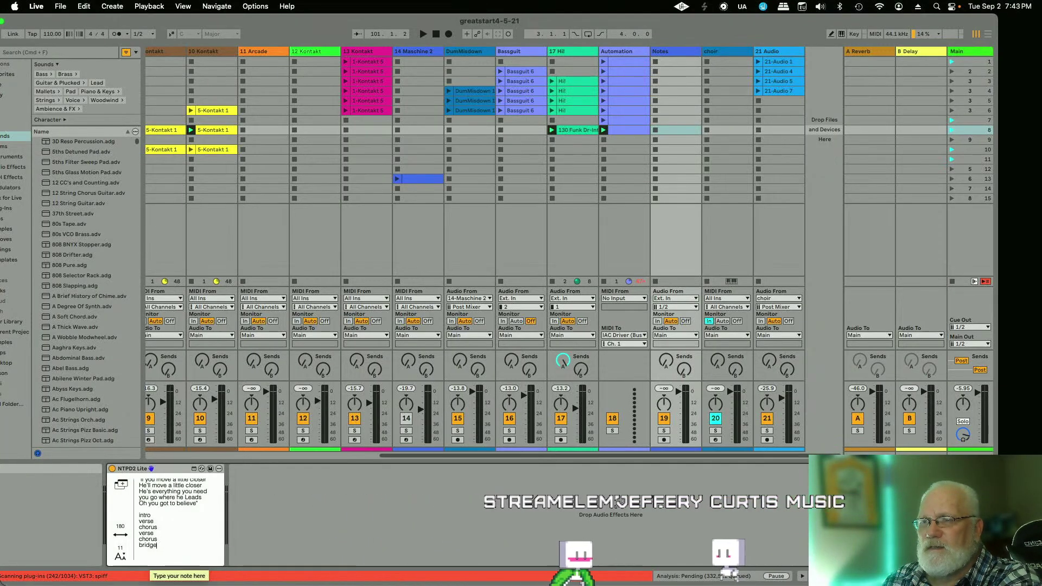
pyautogui.press('Return')
pyautogui.write('chru')
pyautogui.press('BackSpace')
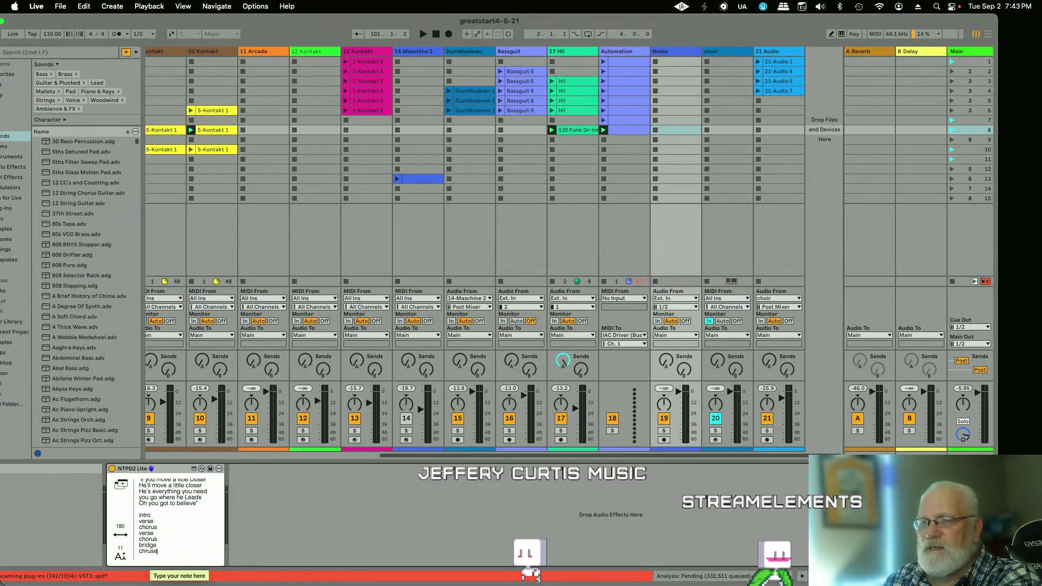
pyautogui.write('or')
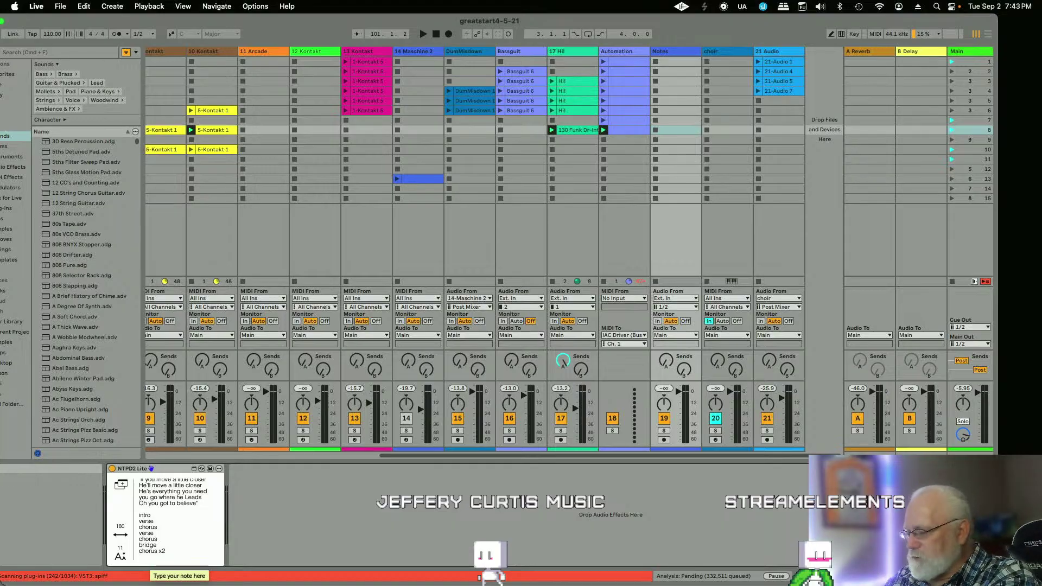
pyautogui.press('Return')
pyautogui.write('out')
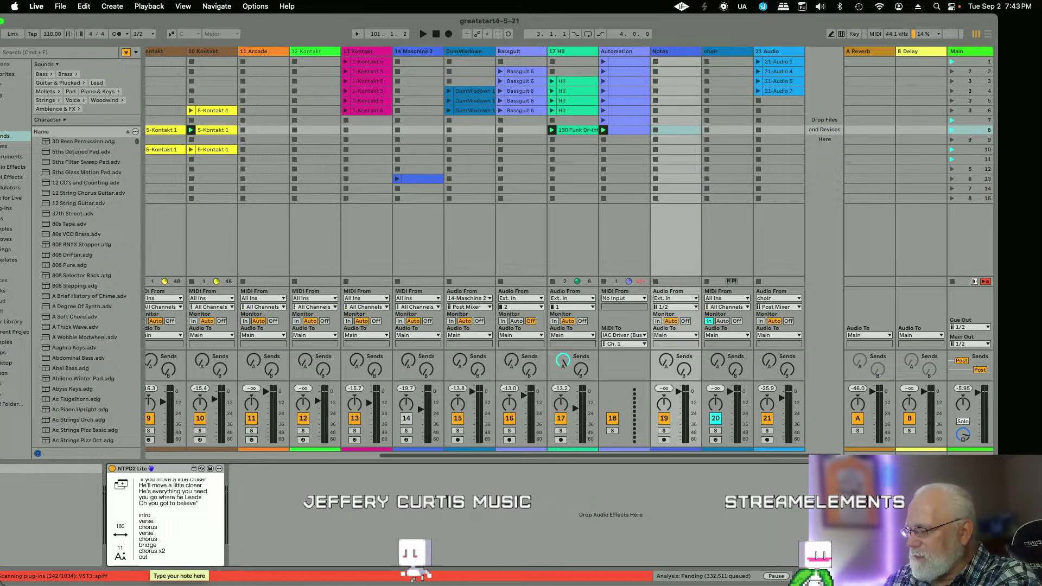
pyautogui.write(' tag.')
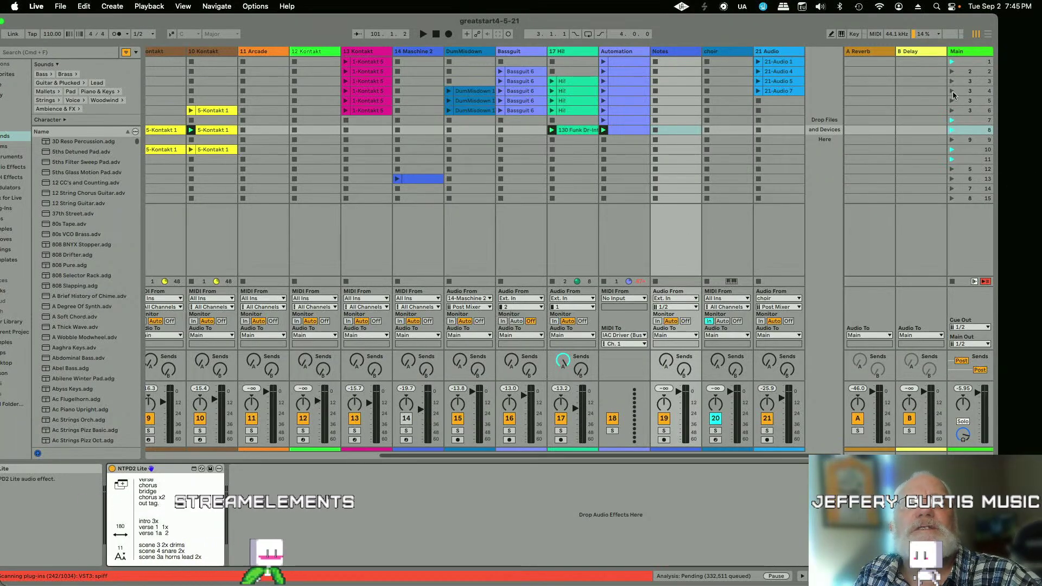
# Step: Launch scene 2, move on to scene 3, and stop playback
pyautogui.click(952, 72)
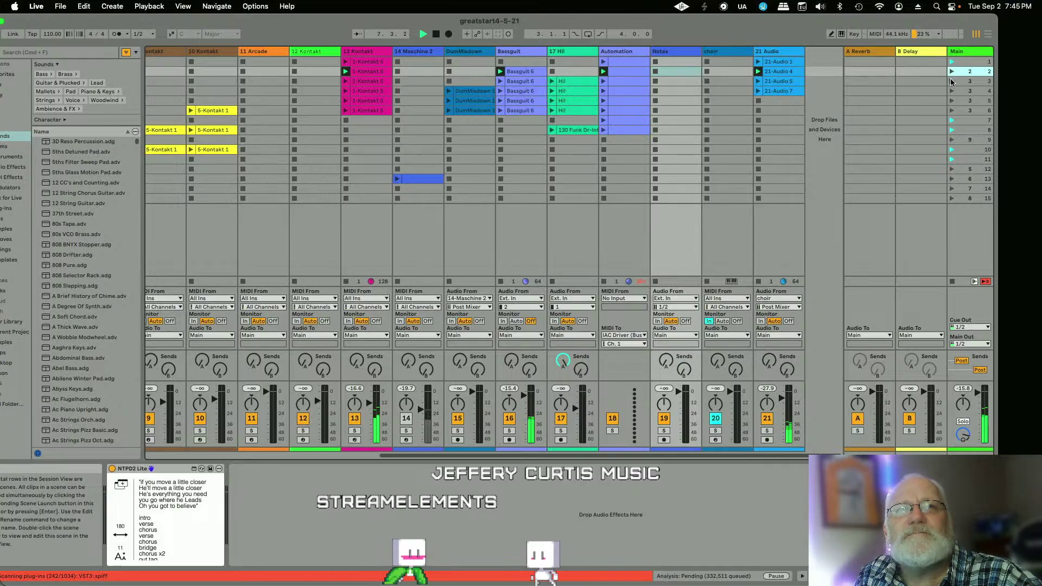
pyautogui.click(950, 81)
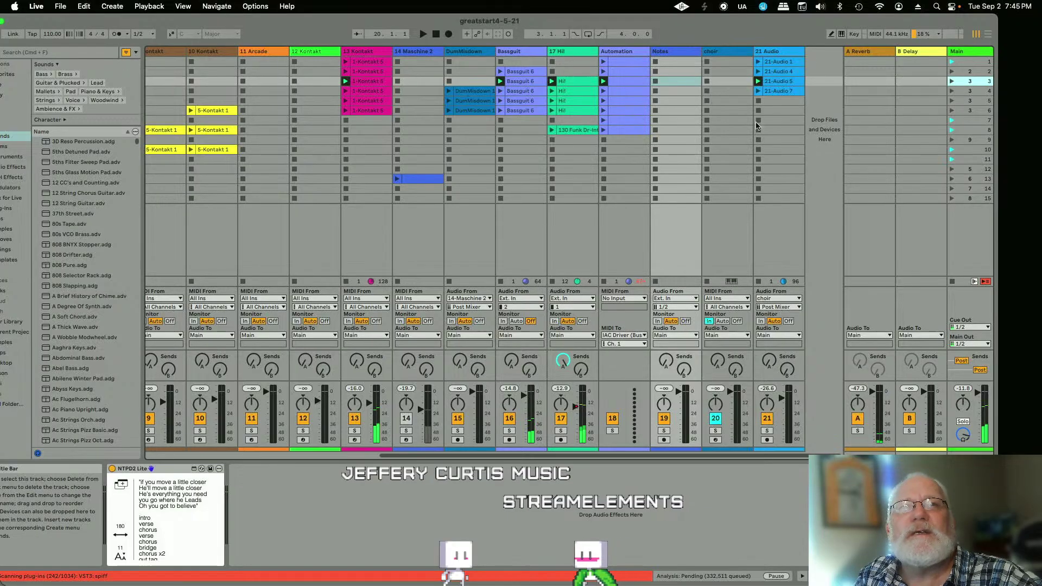
# Step: Restart the song from scene 1, advance through the following scenes to scene 4, and stop playback
pyautogui.click(951, 62)
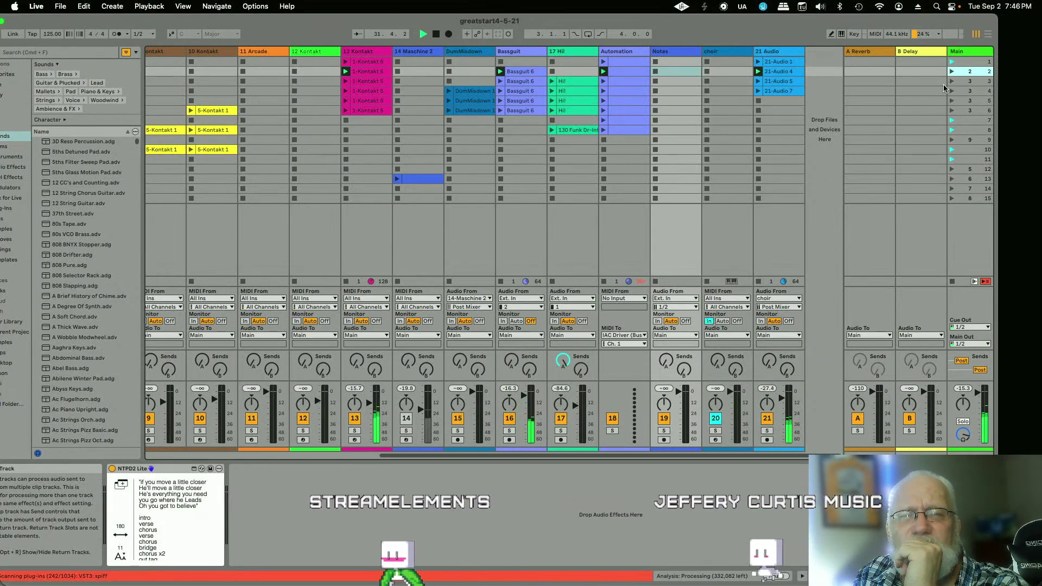
pyautogui.press('Down')
pyautogui.press('Return')
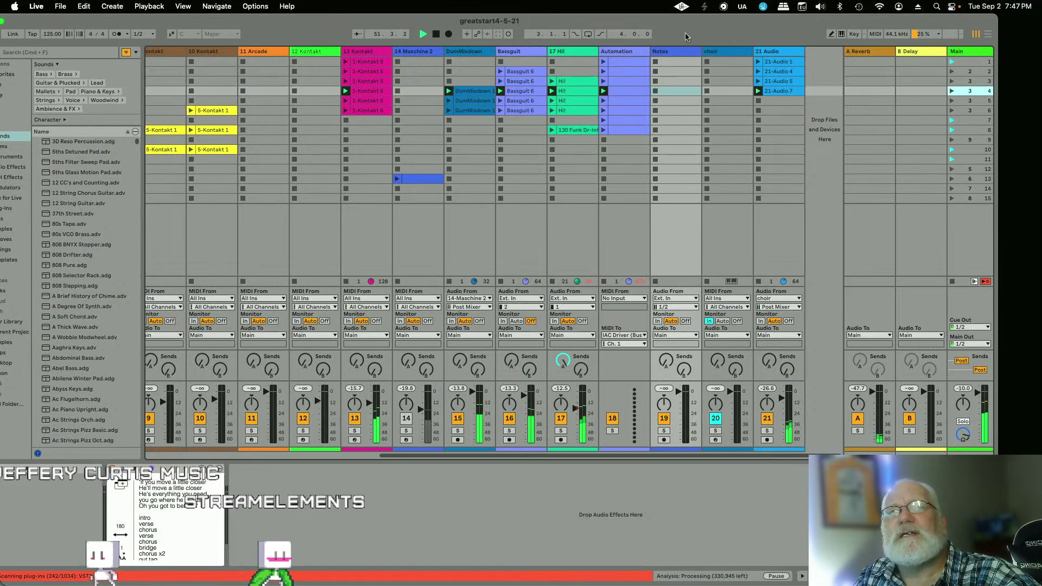
pyautogui.click(437, 35)
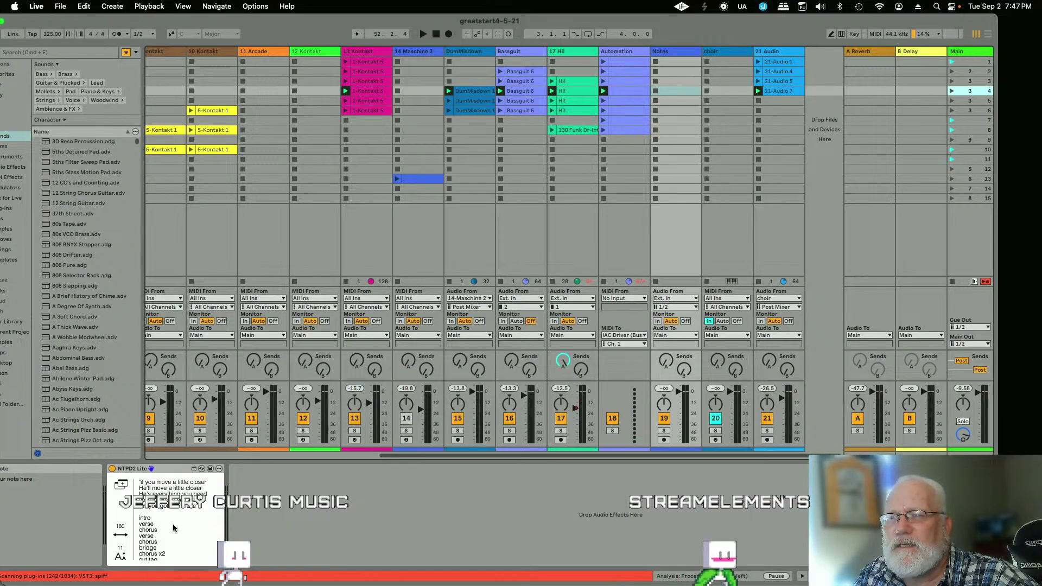
# Step: Complete the verse 1a line in the Notes track's note so it reads "verse 1a 2x"
pyautogui.scroll(-5, 172, 524)
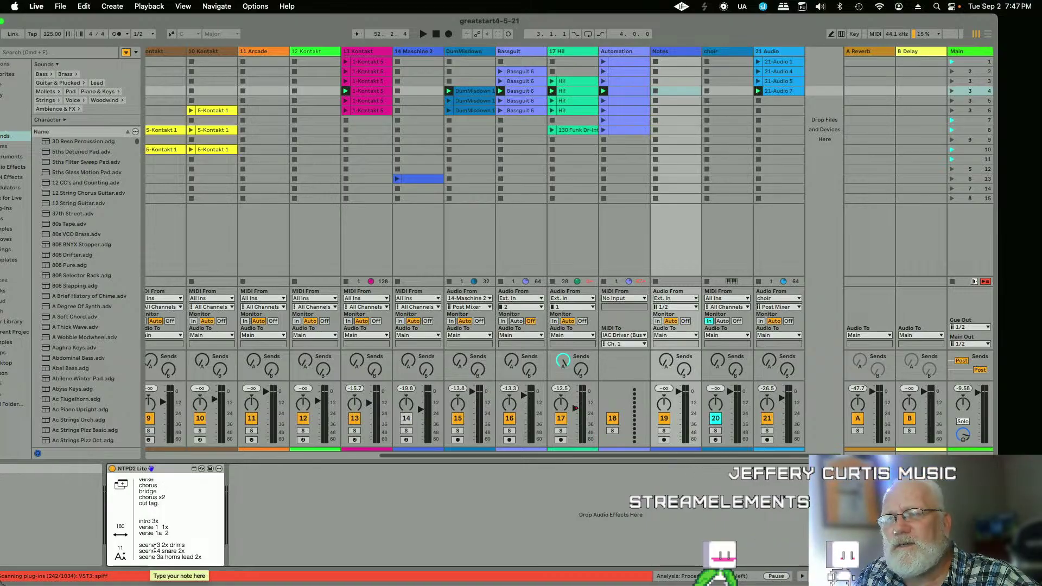
pyautogui.click(186, 546)
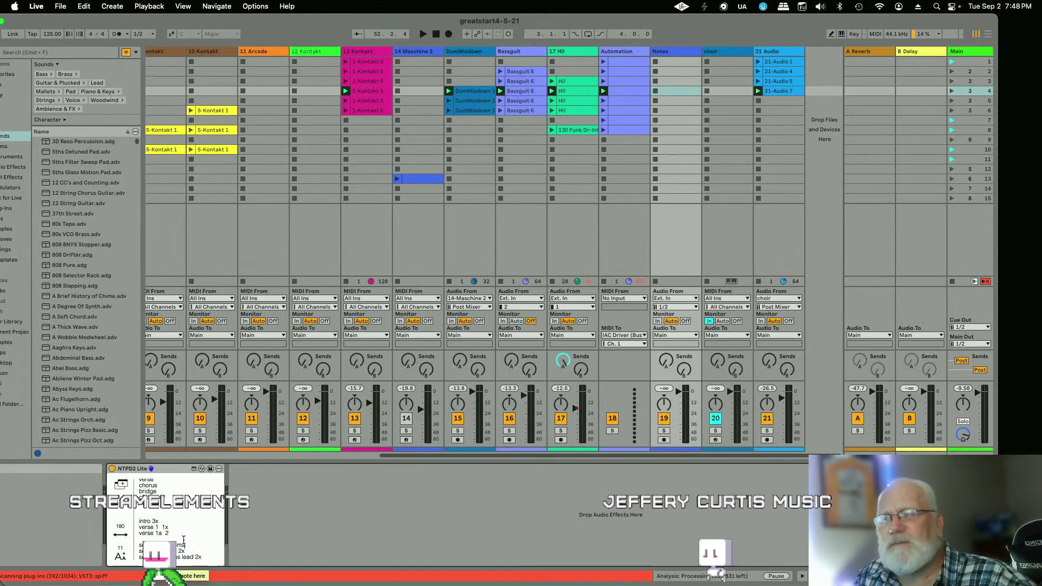
pyautogui.write('x')
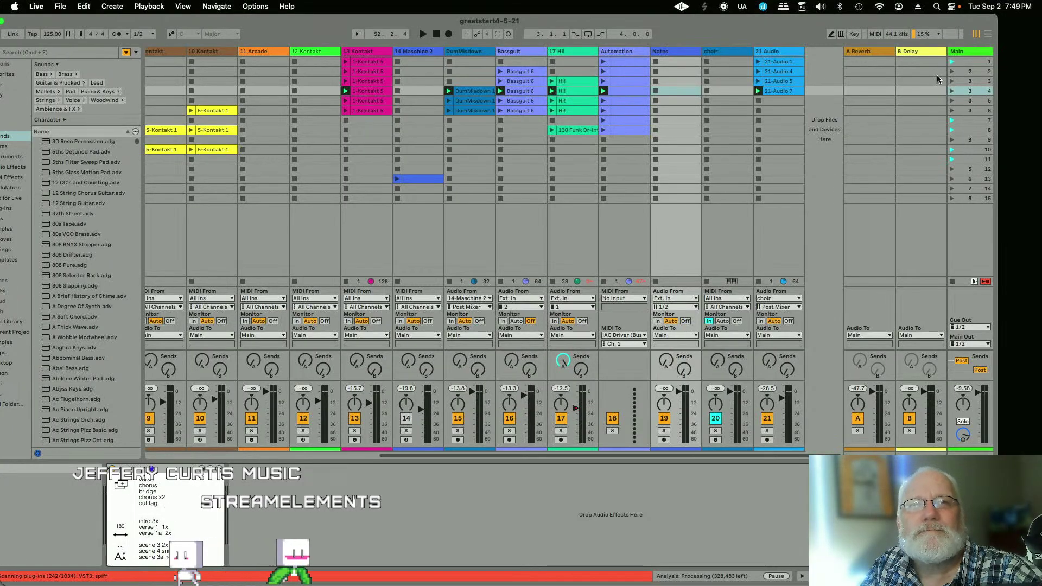
# Step: Inspect the first-scene clips on the 21 Audio and Automation tracks, and launch scene 1
pyautogui.click(781, 63)
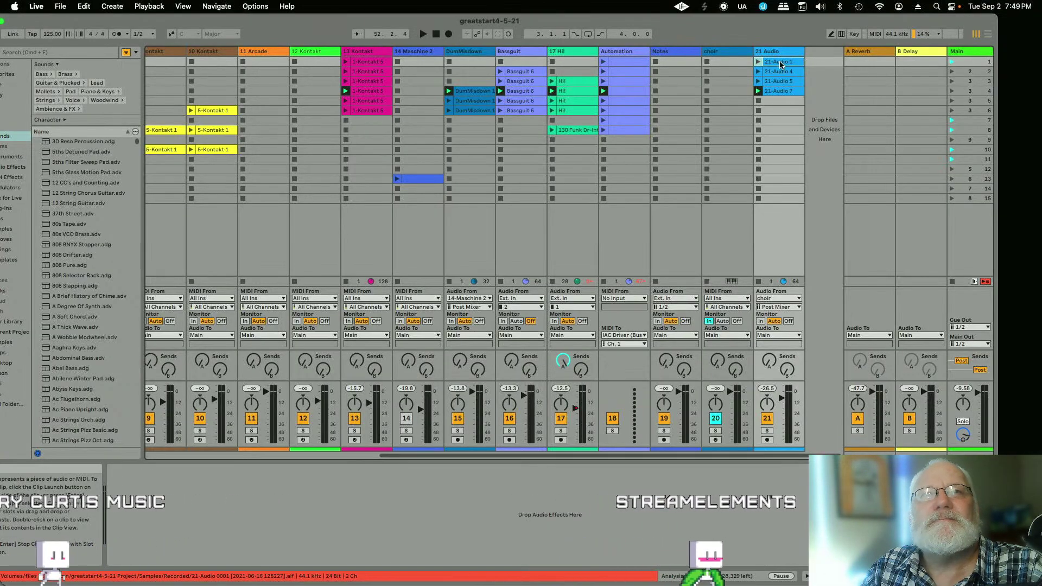
pyautogui.doubleClick(780, 63)
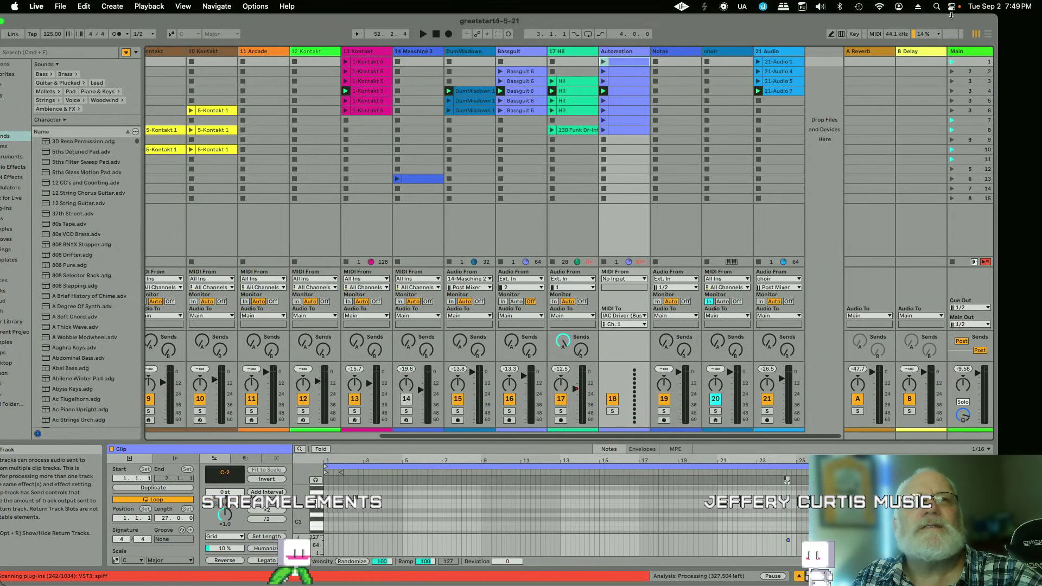
pyautogui.click(950, 62)
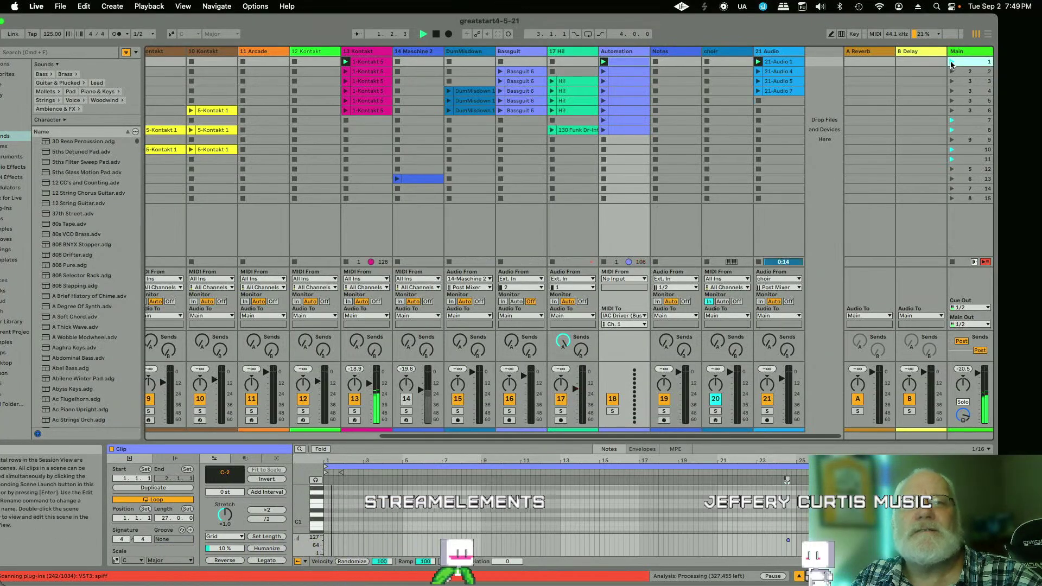
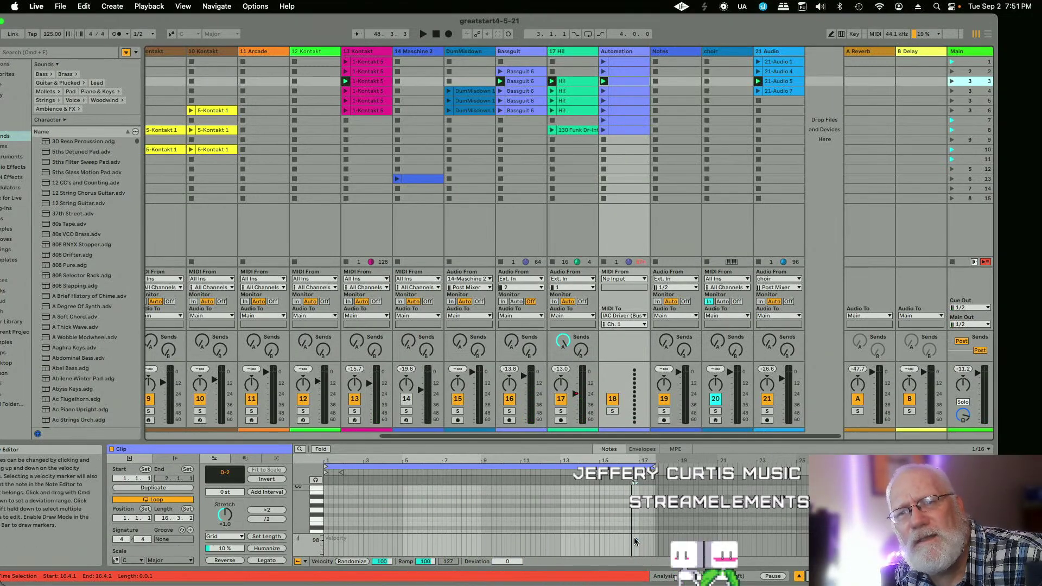
# Step: Set the velocity of the D-2 note at 16.4.1 in the scene 3 Automation clip to 120
pyautogui.click(634, 539)
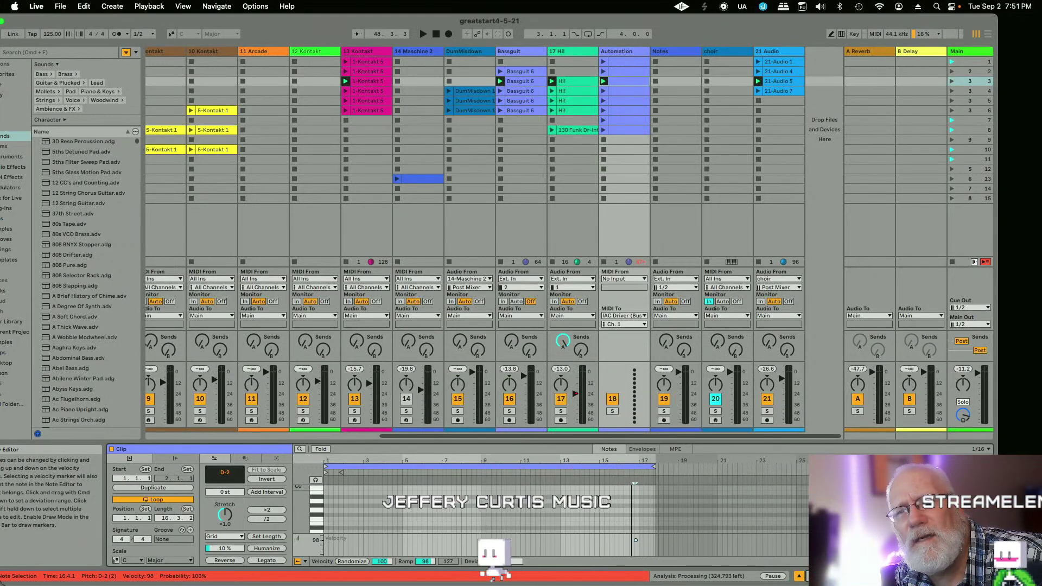
pyautogui.moveTo(634, 539); pyautogui.dragTo(636, 536)
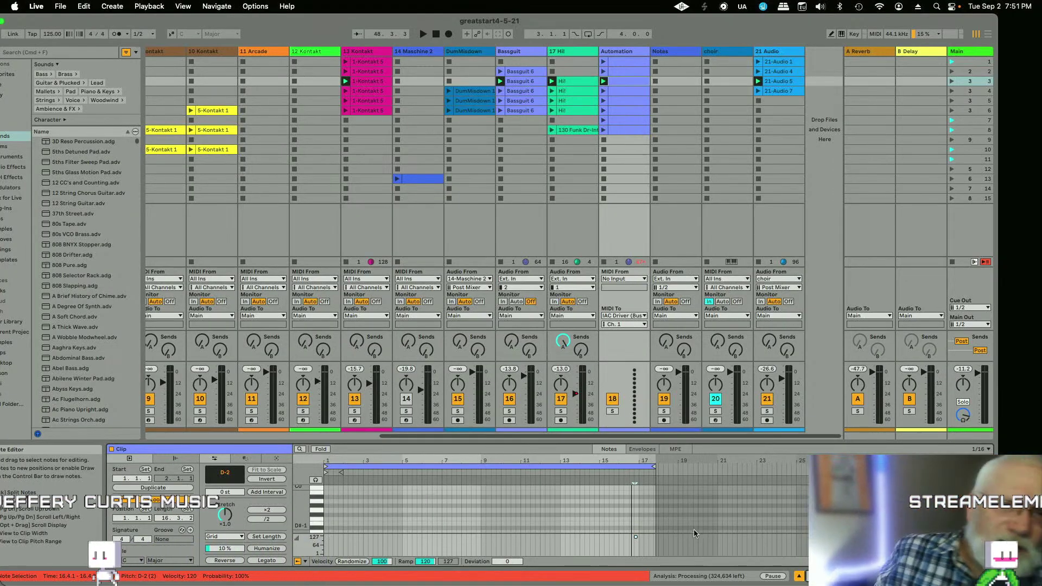
pyautogui.moveTo(636, 536); pyautogui.dragTo(636, 537)
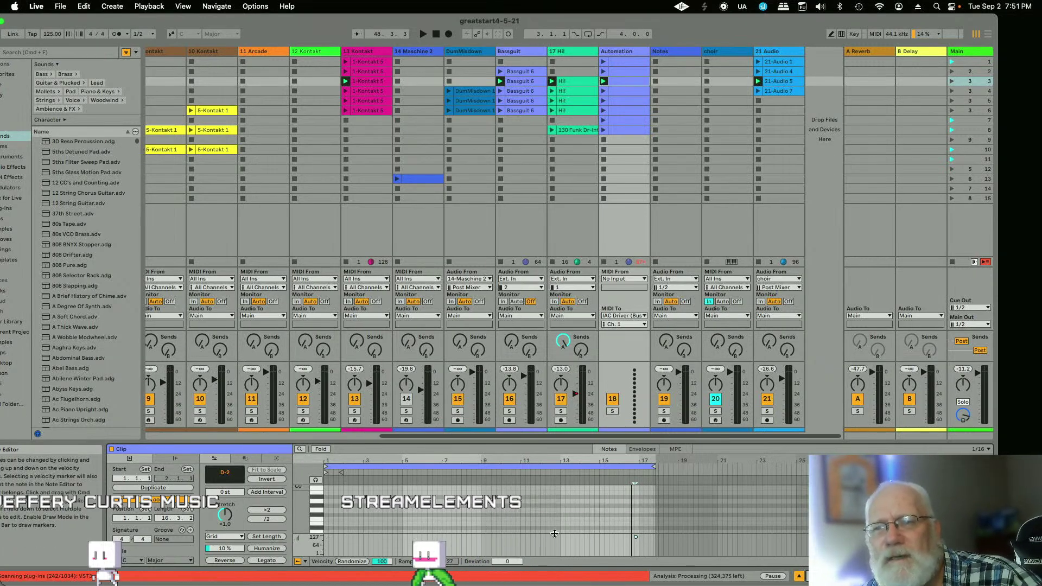
pyautogui.scroll(-3, 495, 510)
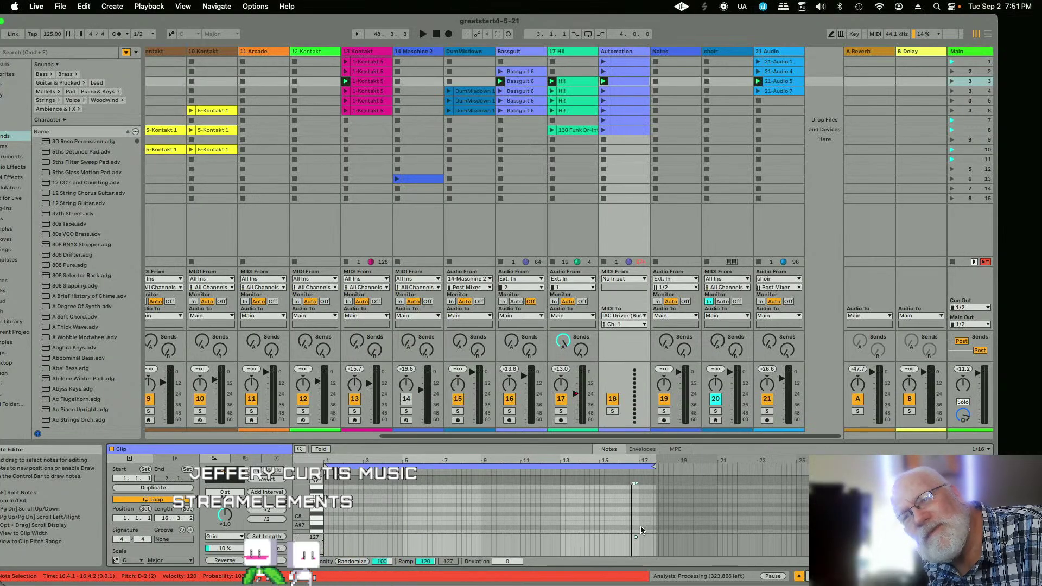
pyautogui.scroll(-10, 641, 526)
pyautogui.scroll(-5, 640, 529)
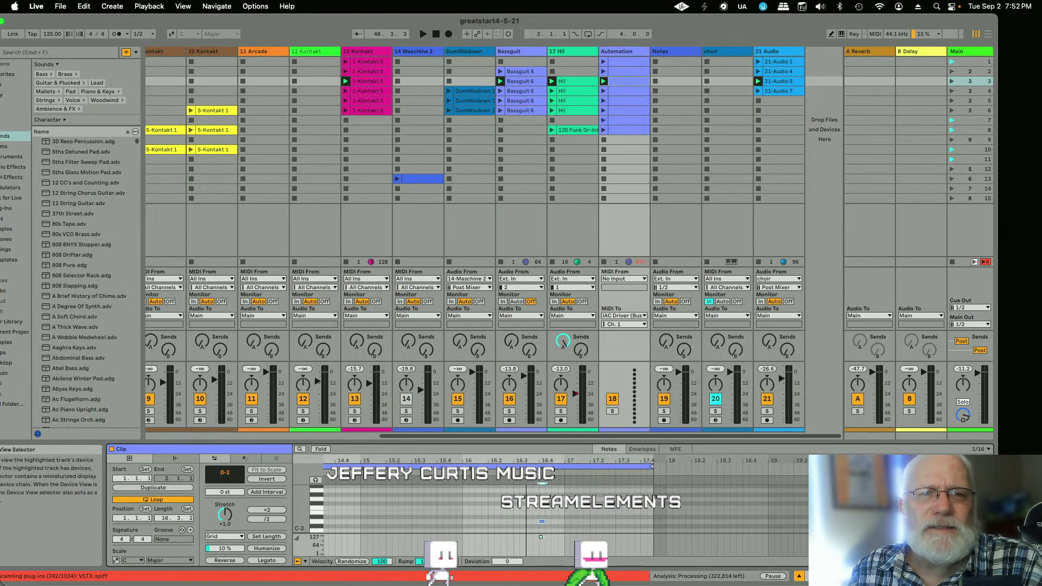
pyautogui.hscroll(-5, 564, 505)
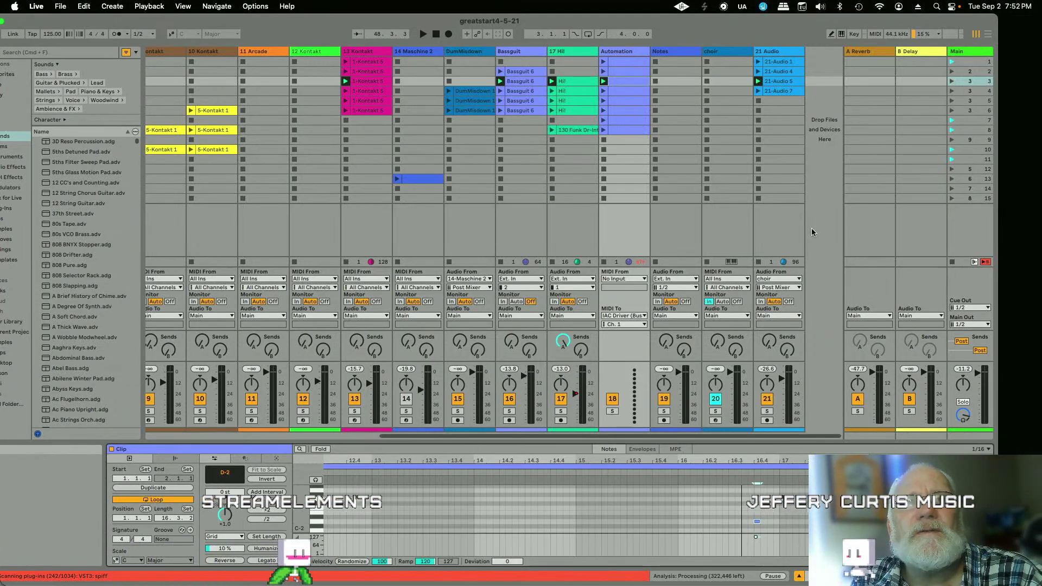
# Step: Relaunch scene 3 and add a D-2 note at 9.1.1 in its Automation clip
pyautogui.click(950, 82)
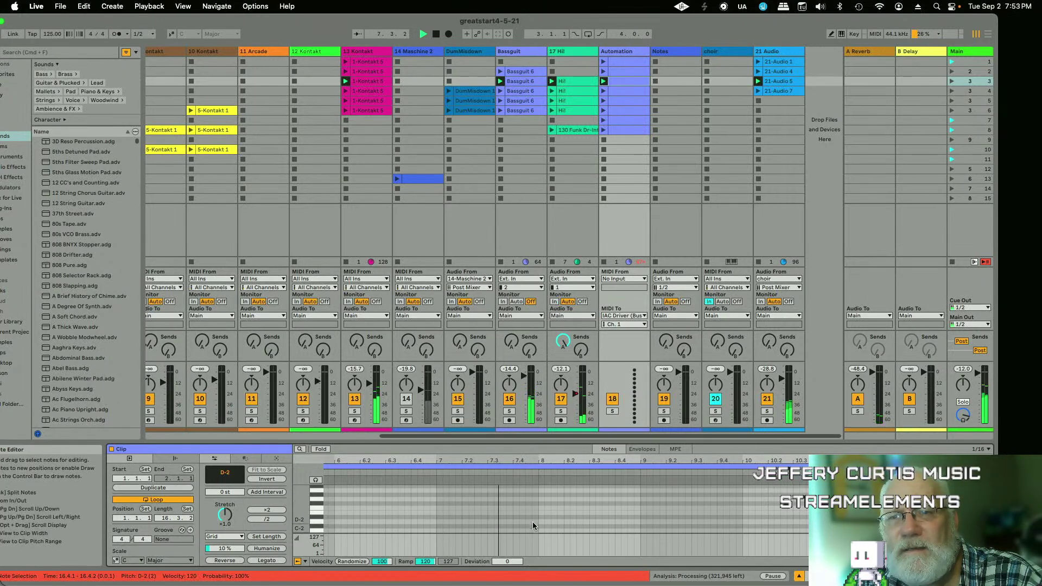
pyautogui.click(643, 522)
pyautogui.doubleClick(643, 521)
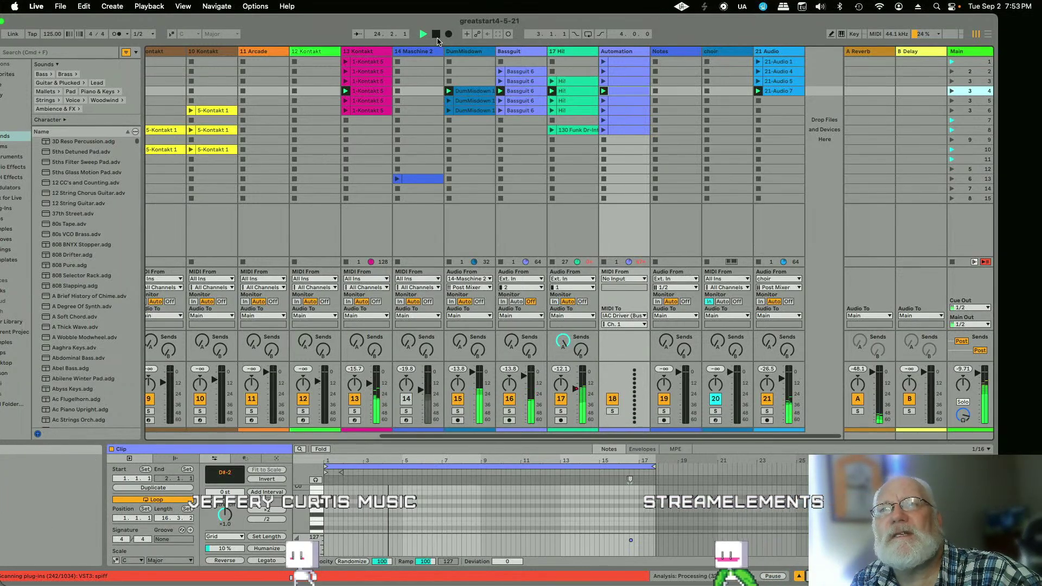
# Step: Move the D-2 note at 9.1.1 in the scene 3 Automation clip about two beats earlier
pyautogui.click(961, 82)
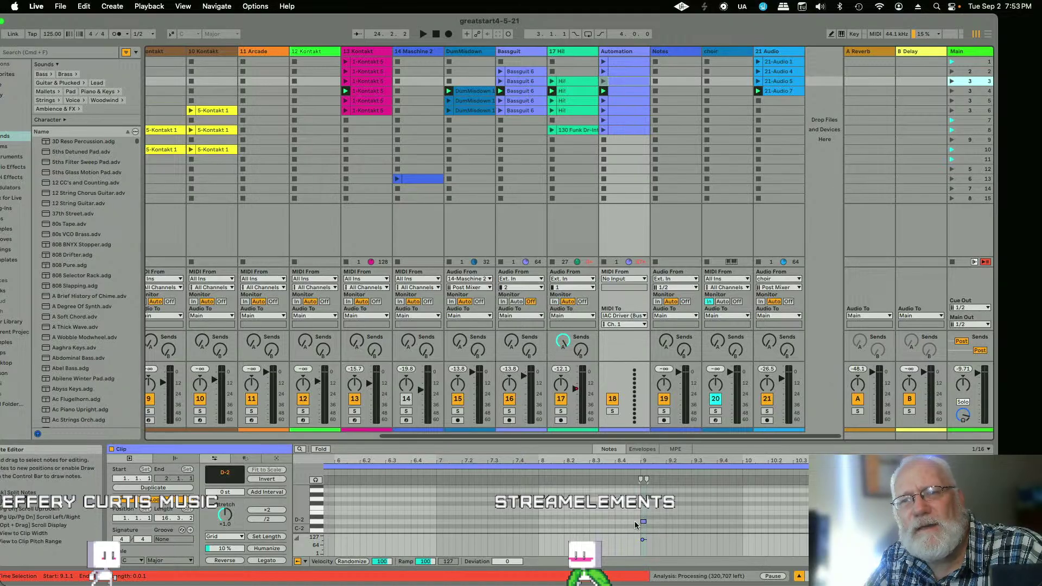
pyautogui.click(380, 468)
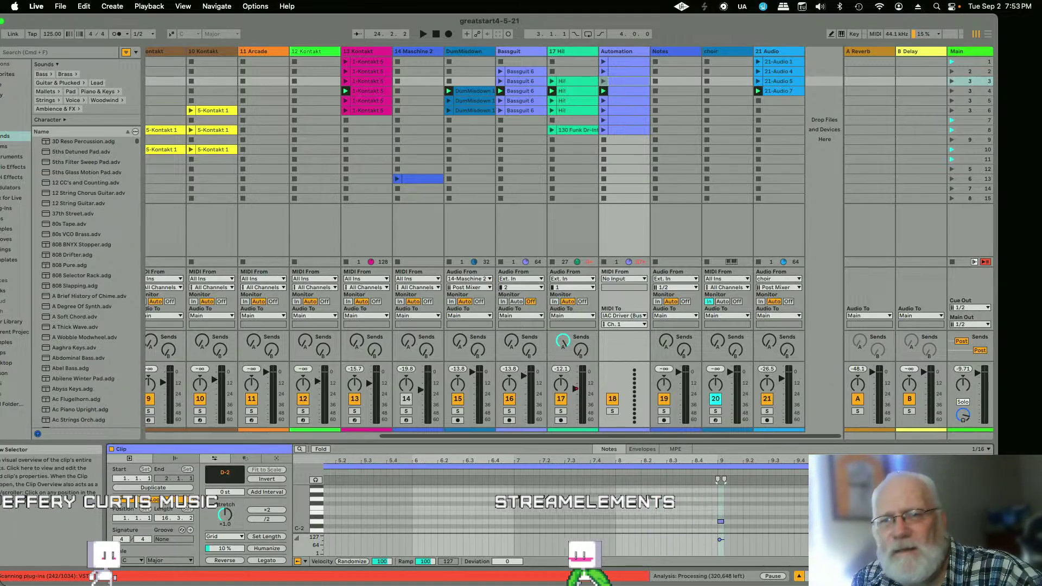
pyautogui.hscroll(5, 624, 534)
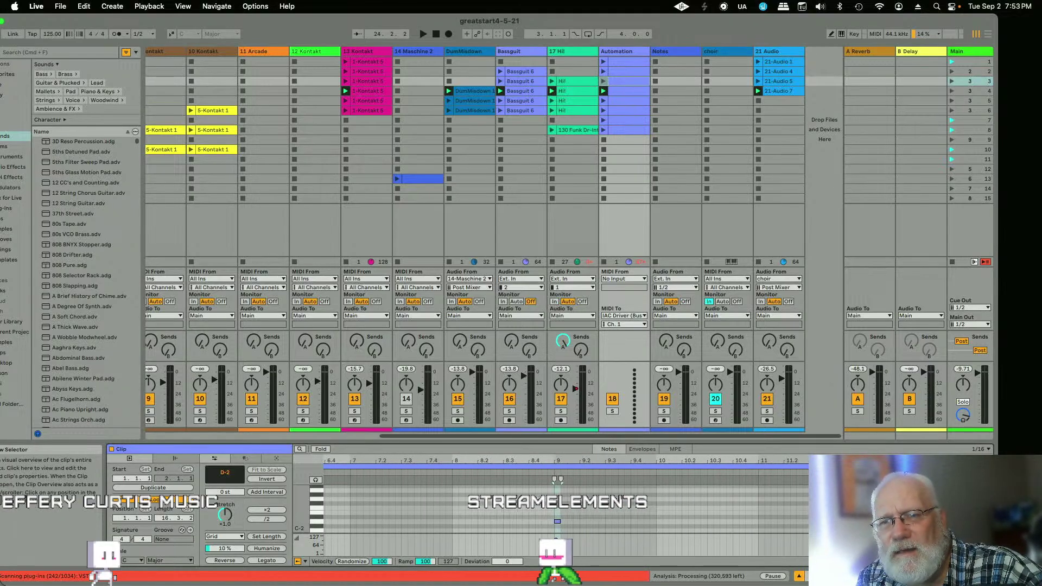
pyautogui.click(557, 522)
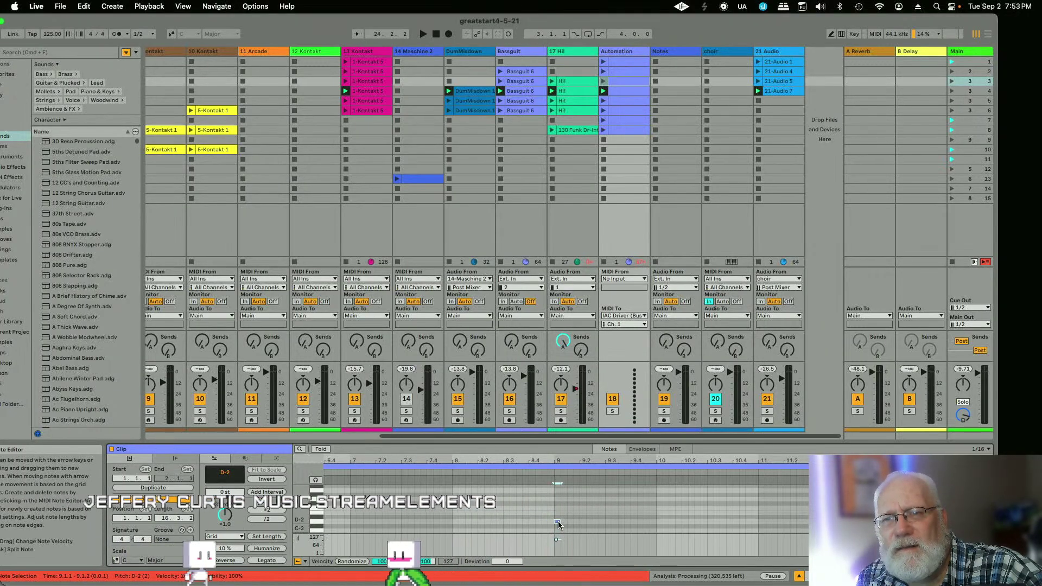
pyautogui.moveTo(558, 524); pyautogui.dragTo(511, 530)
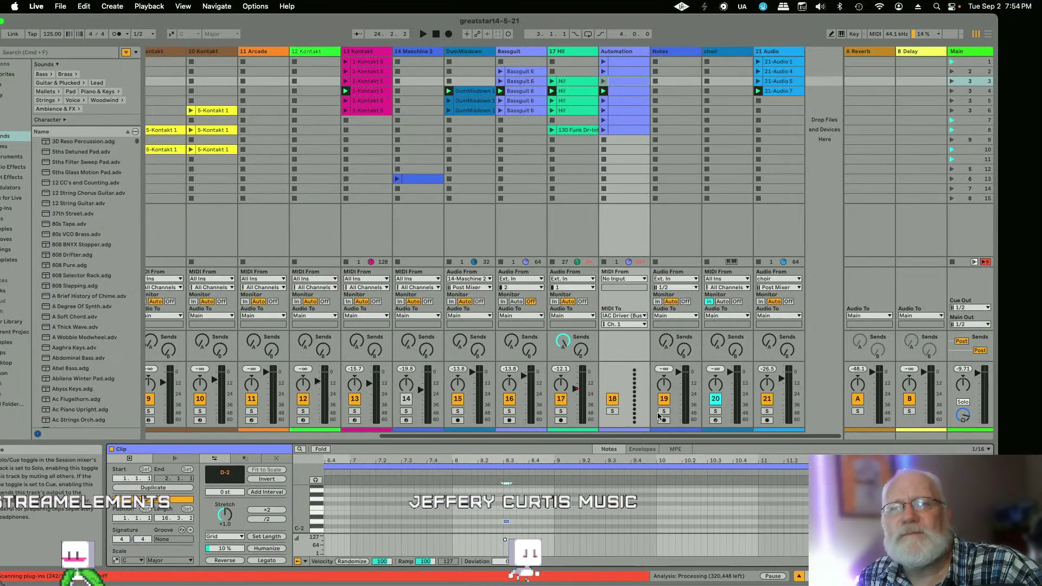
# Step: Play the song from scene 3 through the following scenes to scene 6, and stop playback
pyautogui.click(951, 81)
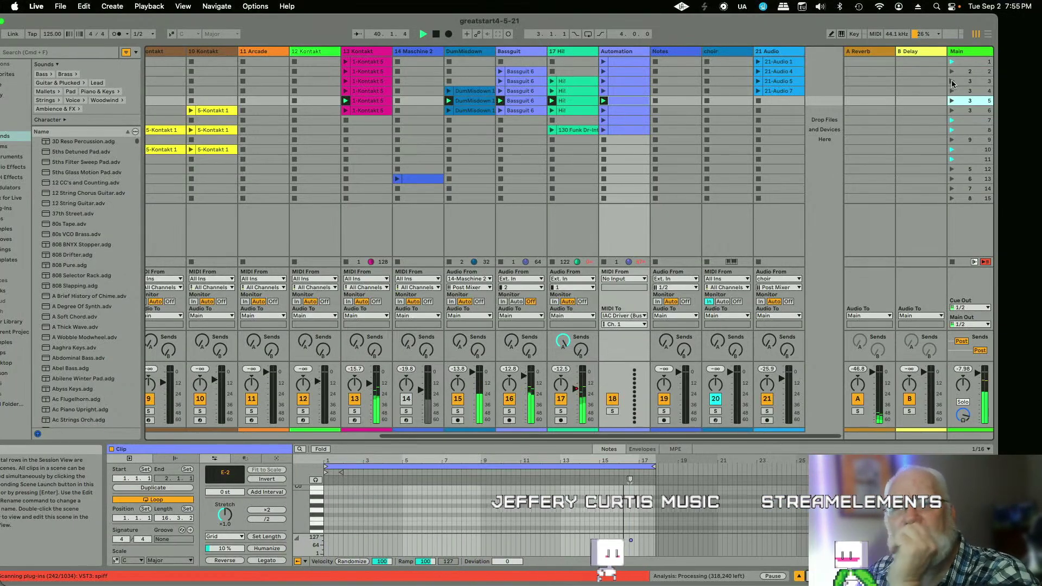
pyautogui.press('Down')
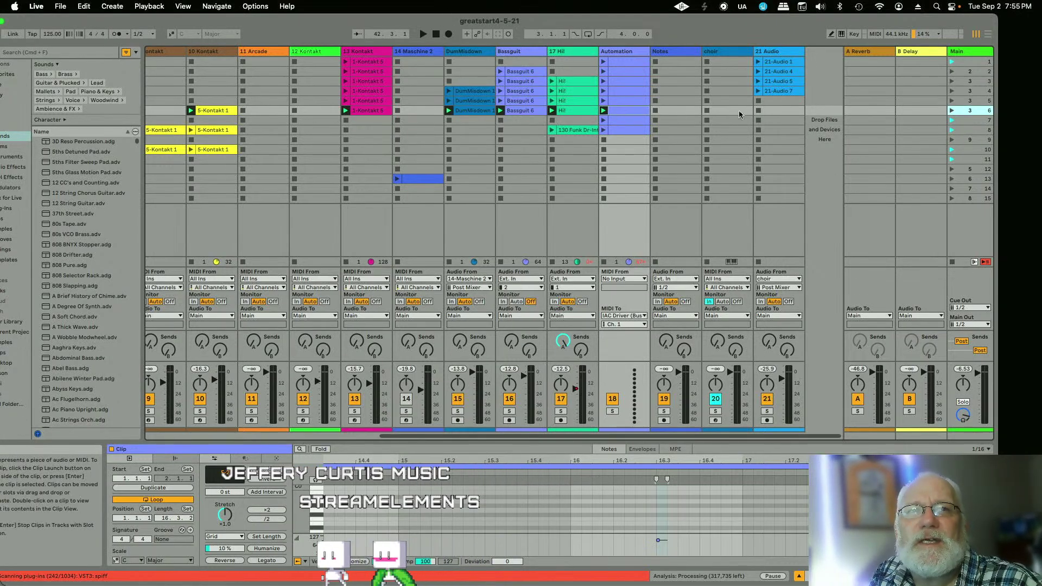
# Step: Duplicate scene 5
pyautogui.click(965, 102)
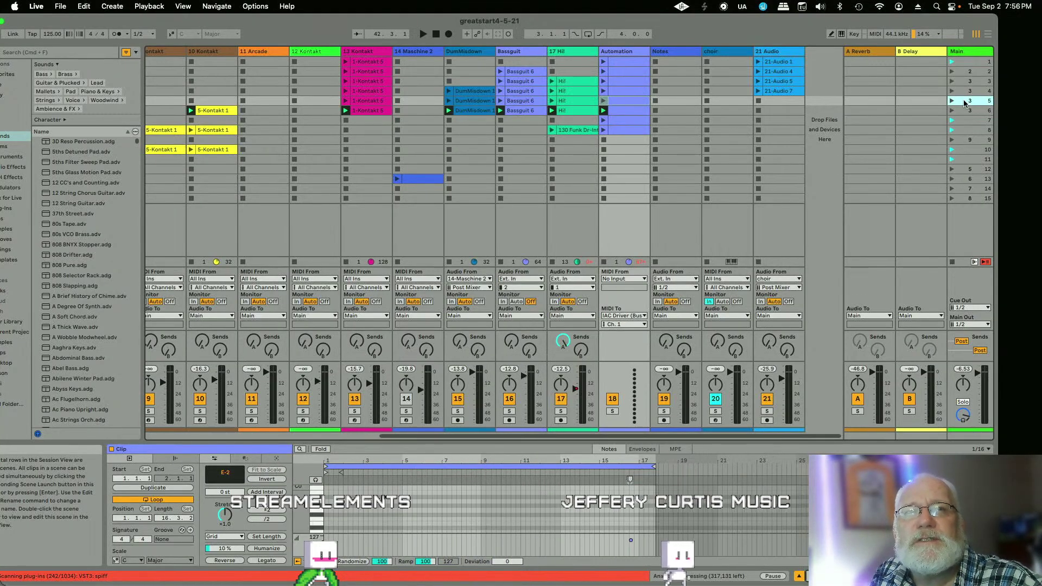
pyautogui.rightClick(964, 103)
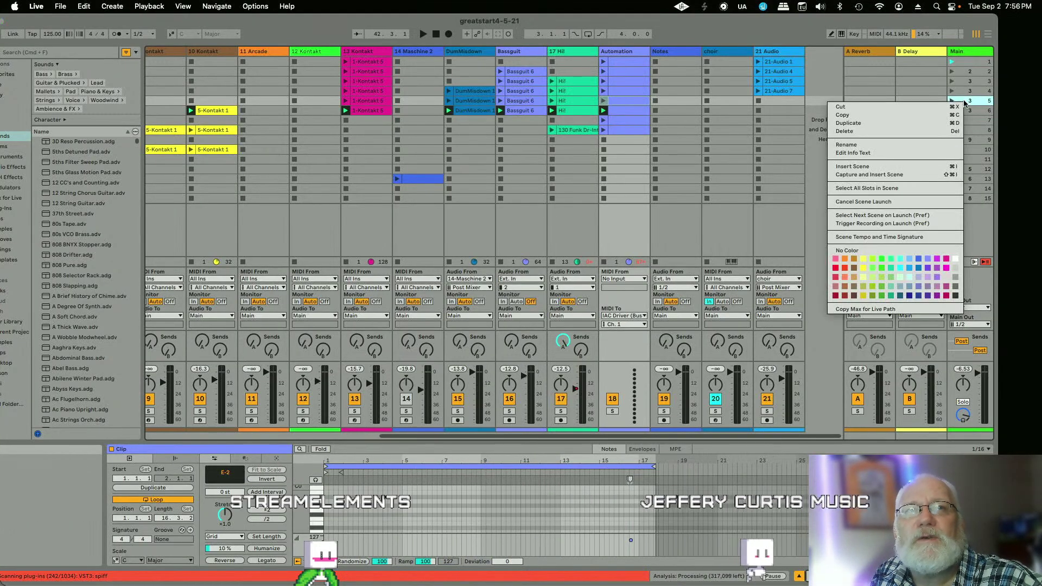
pyautogui.click(894, 122)
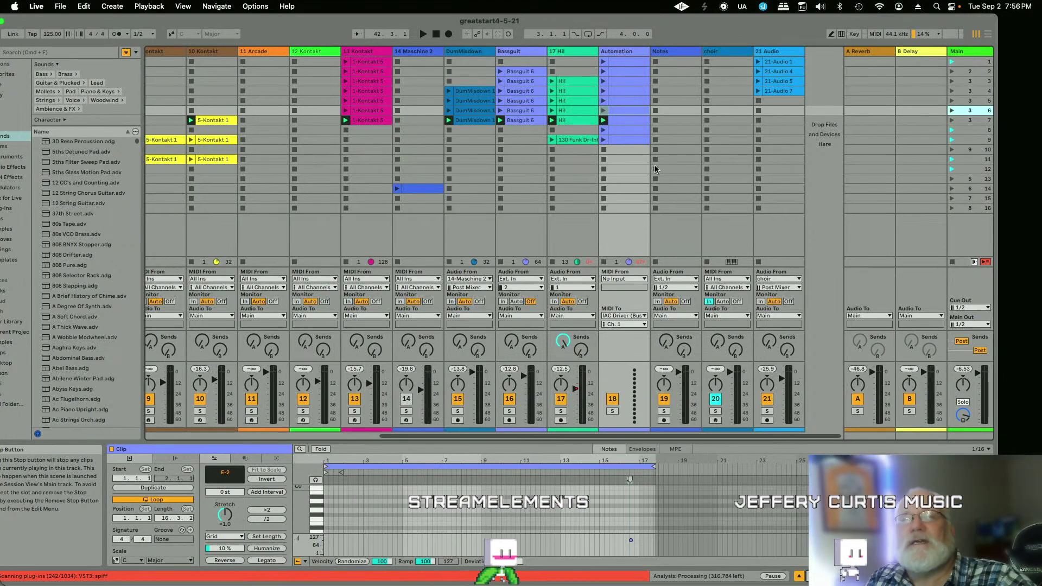
# Step: Delete the F-2 note at 16.3.1 from the scene 7 Automation clip
pyautogui.click(627, 121)
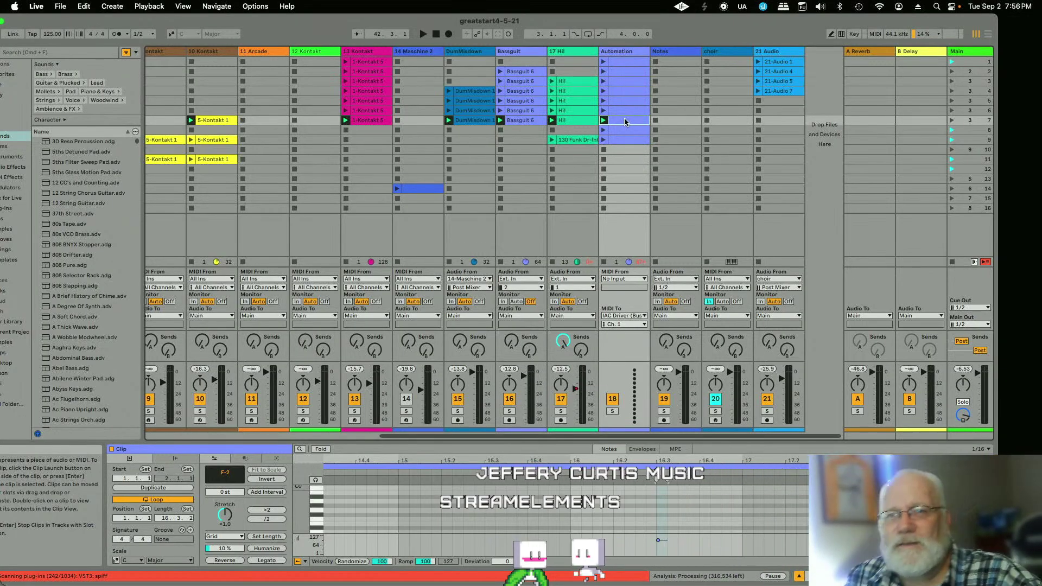
pyautogui.scroll(-5, 654, 526)
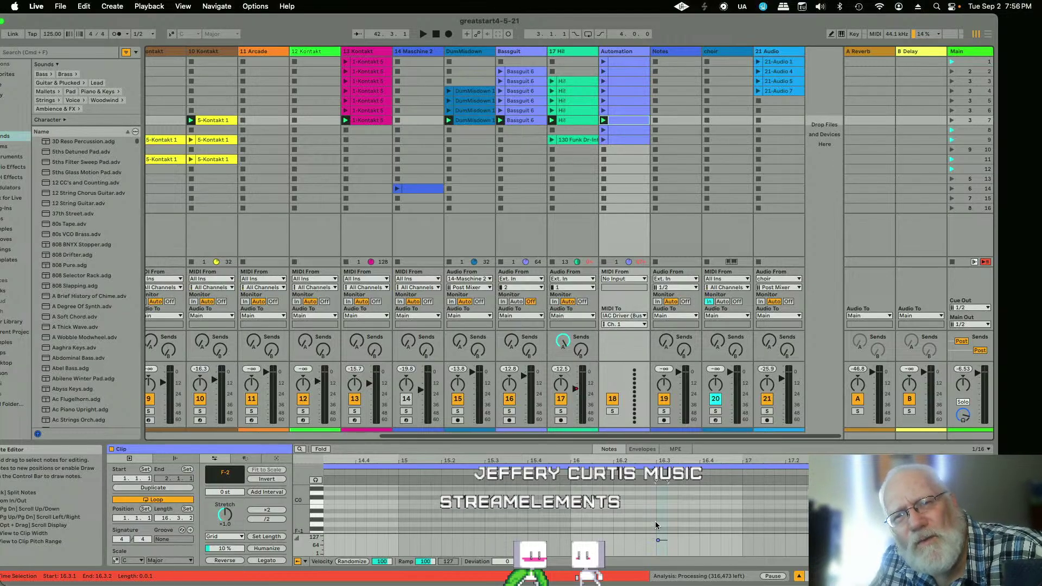
pyautogui.click(661, 509)
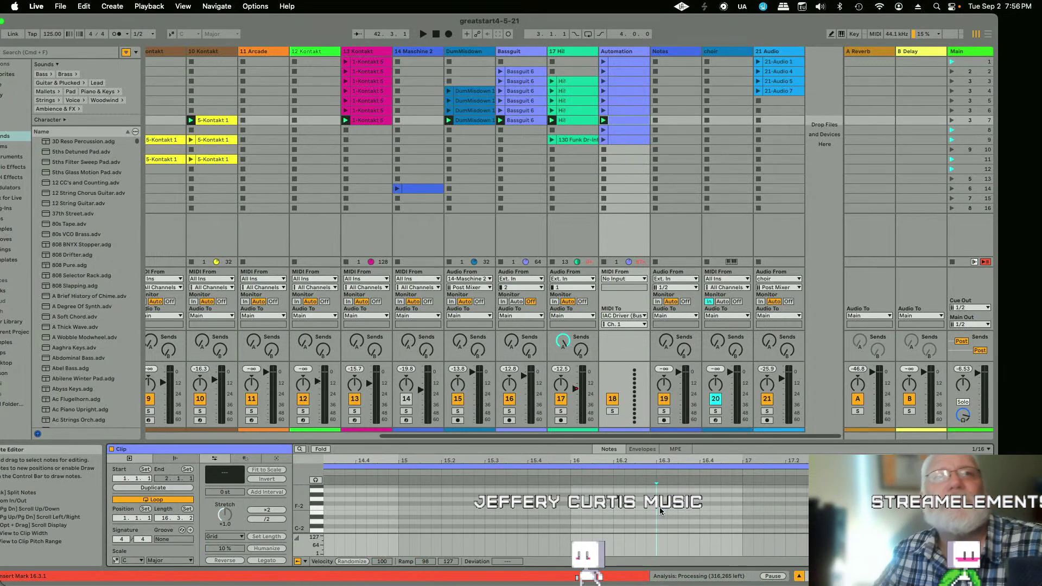
# Step: Rename scene 7 as "Bridge"
pyautogui.rightClick(971, 124)
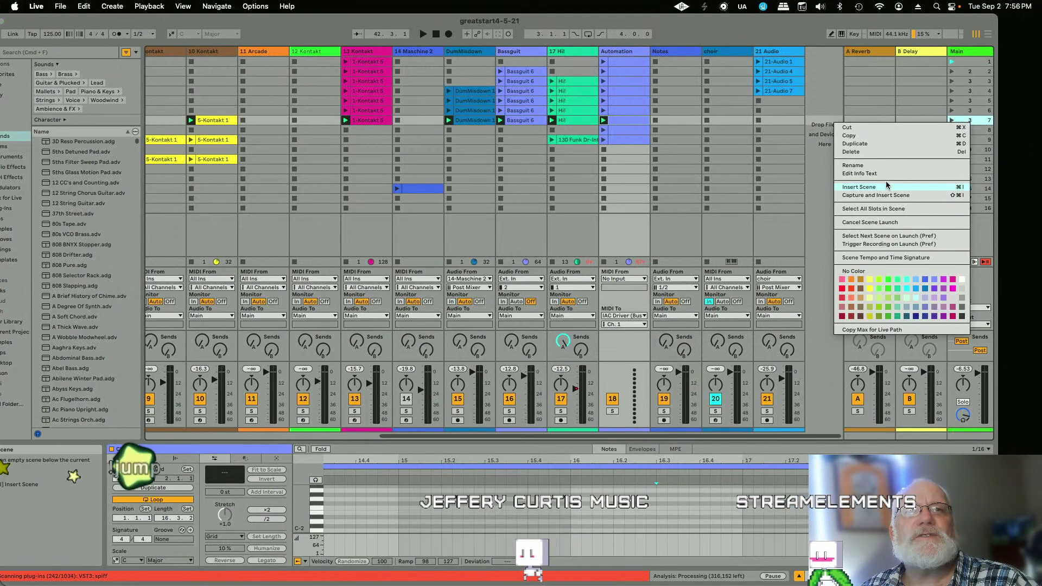
pyautogui.click(885, 164)
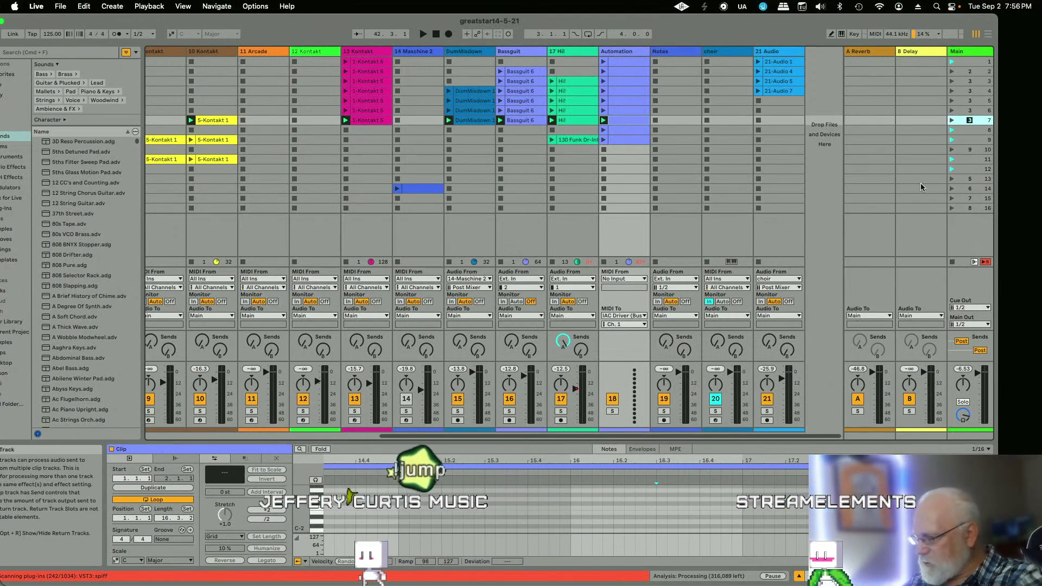
pyautogui.write('Bri')
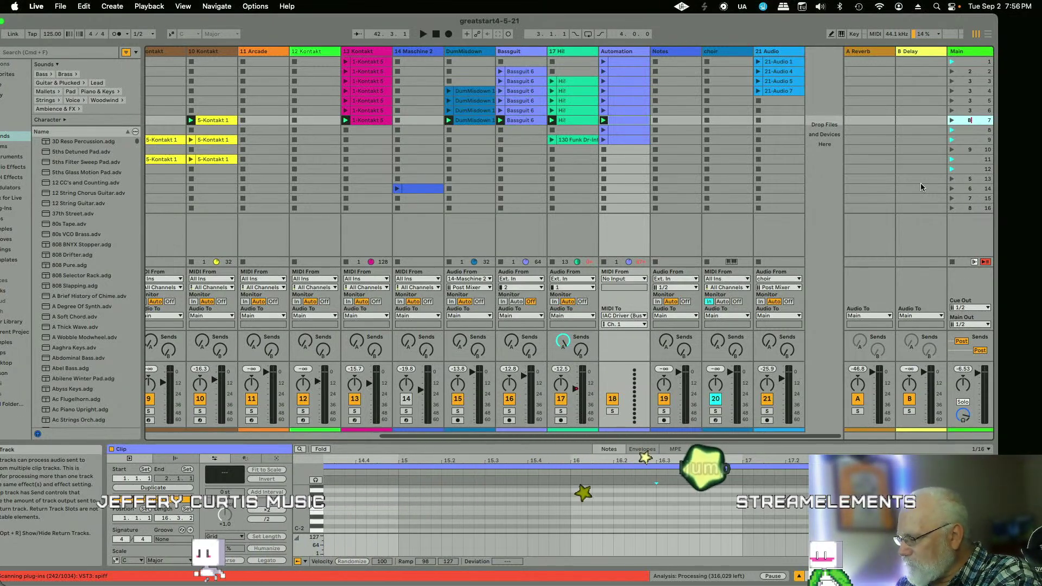
pyautogui.write('dge')
pyautogui.press('Return')
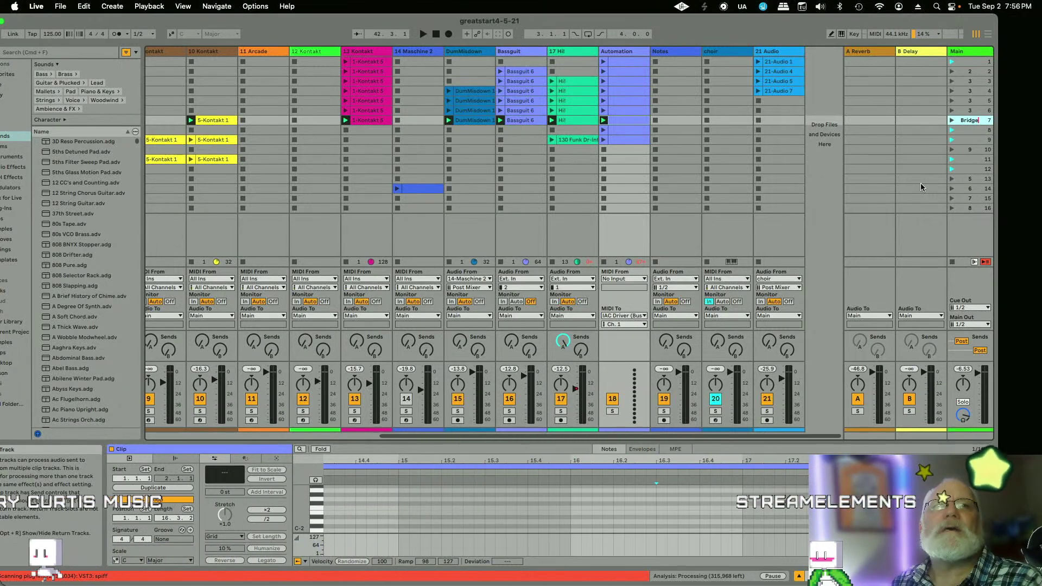
pyautogui.click(970, 63)
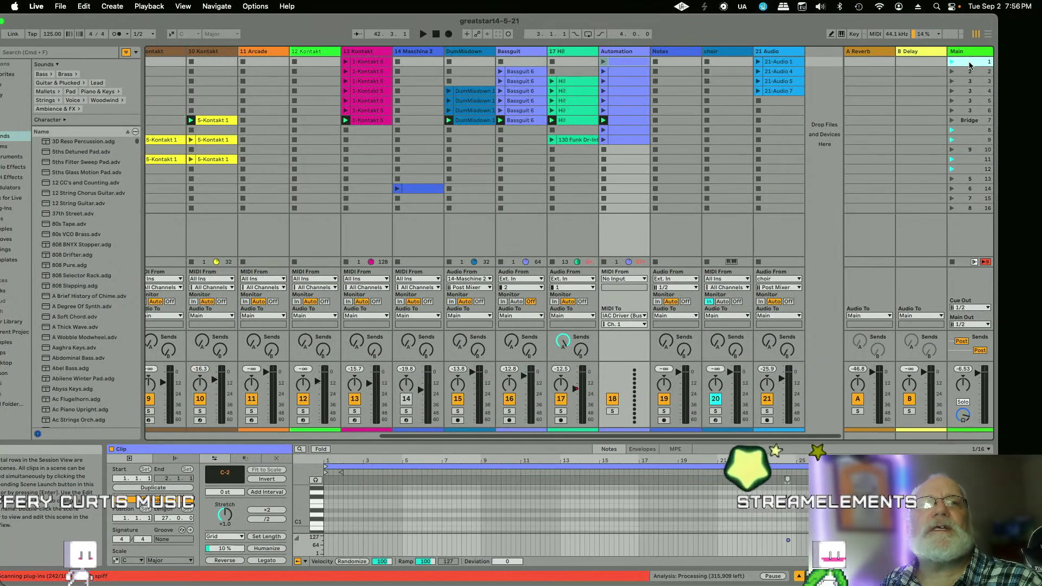
pyautogui.rightClick(969, 64)
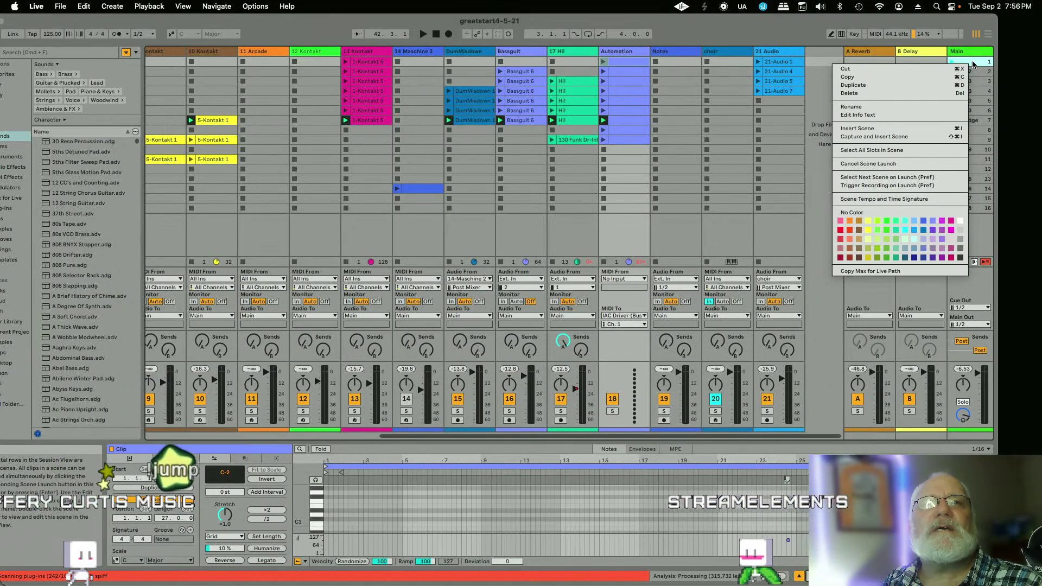
pyautogui.click(935, 207)
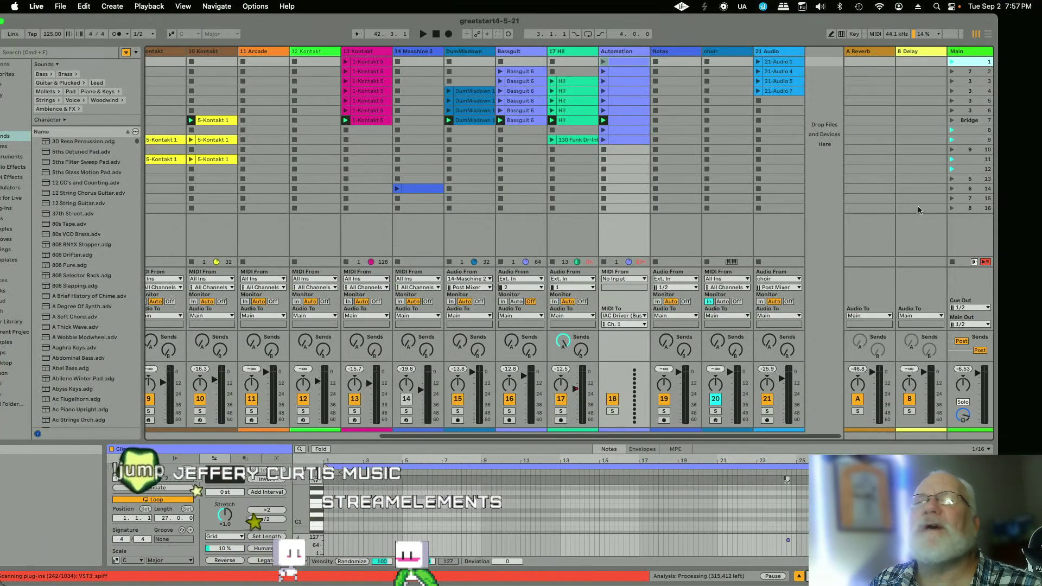
# Step: Audition scene 9, play scene 1 for comparison, and stop playback
pyautogui.click(952, 140)
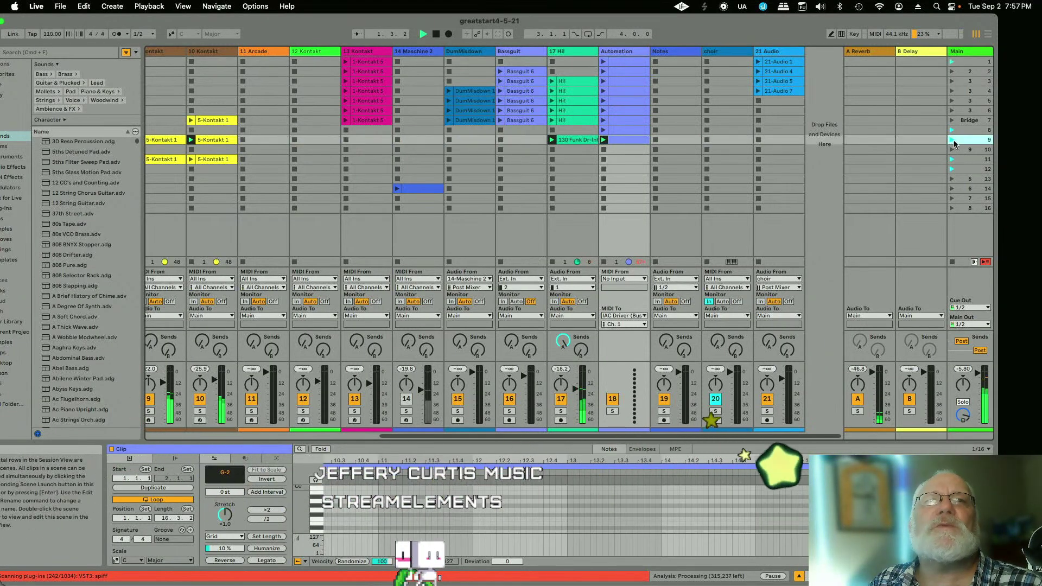
pyautogui.click(951, 59)
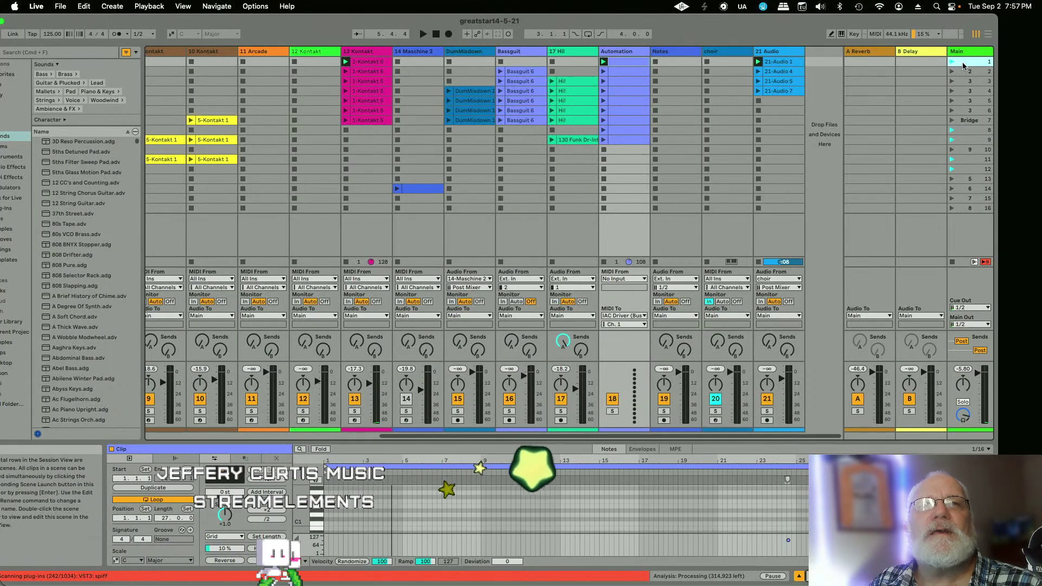
# Step: Rename scene 1 as "Intro vs 1 125bpm"
pyautogui.rightClick(963, 66)
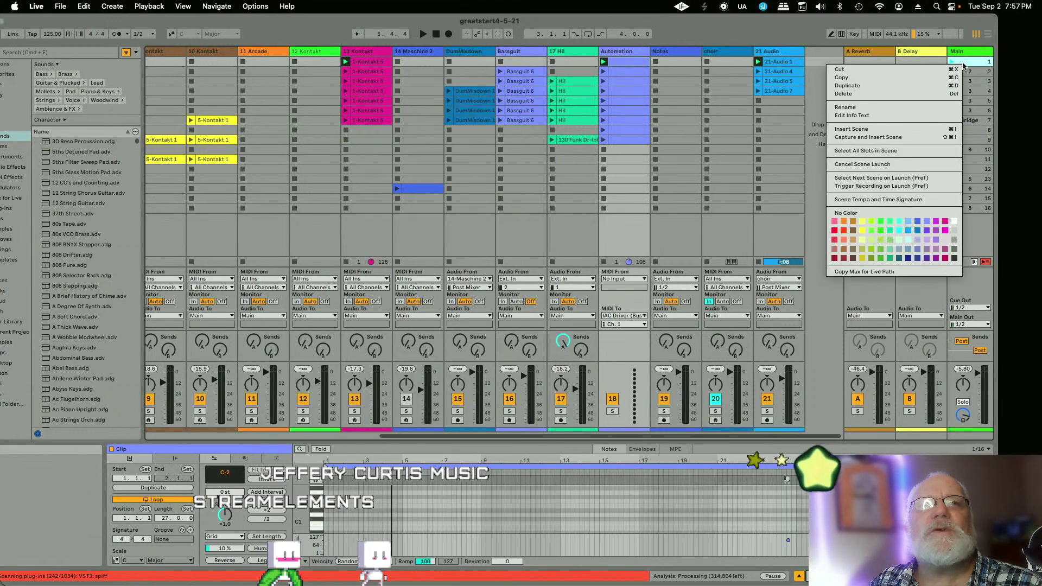
pyautogui.click(877, 107)
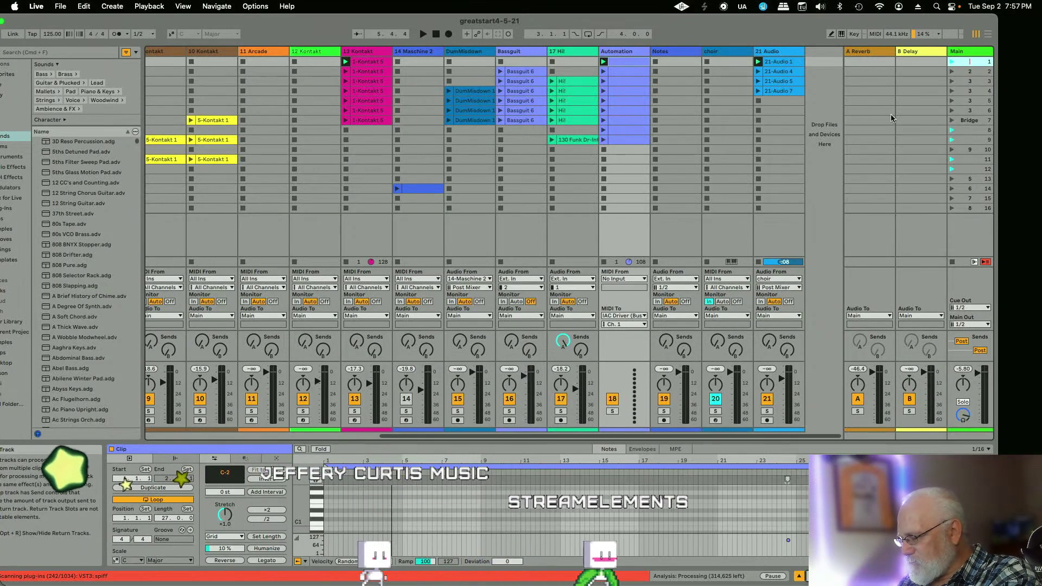
pyautogui.write('Intro')
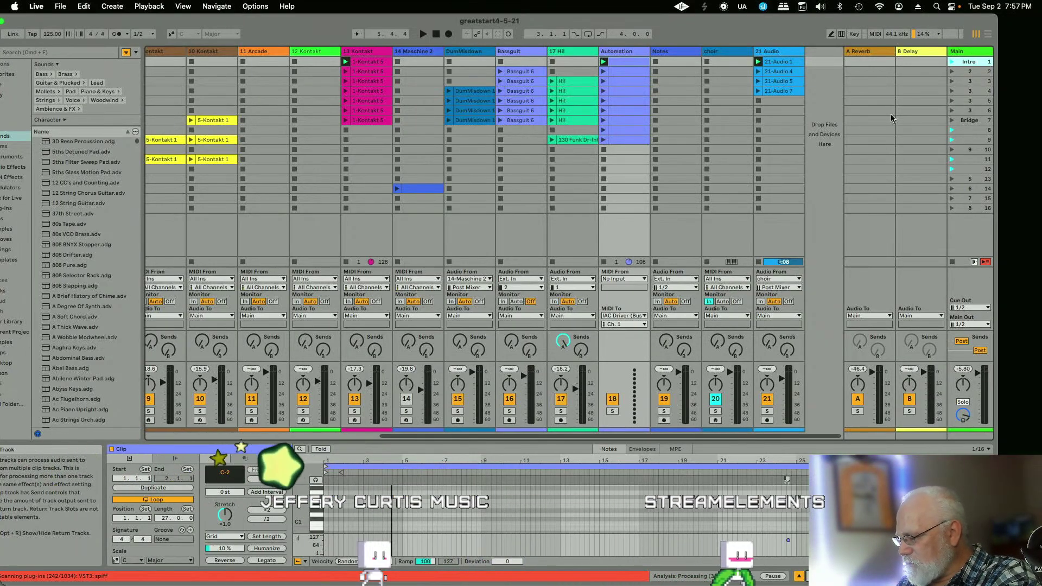
pyautogui.write(' vs 1')
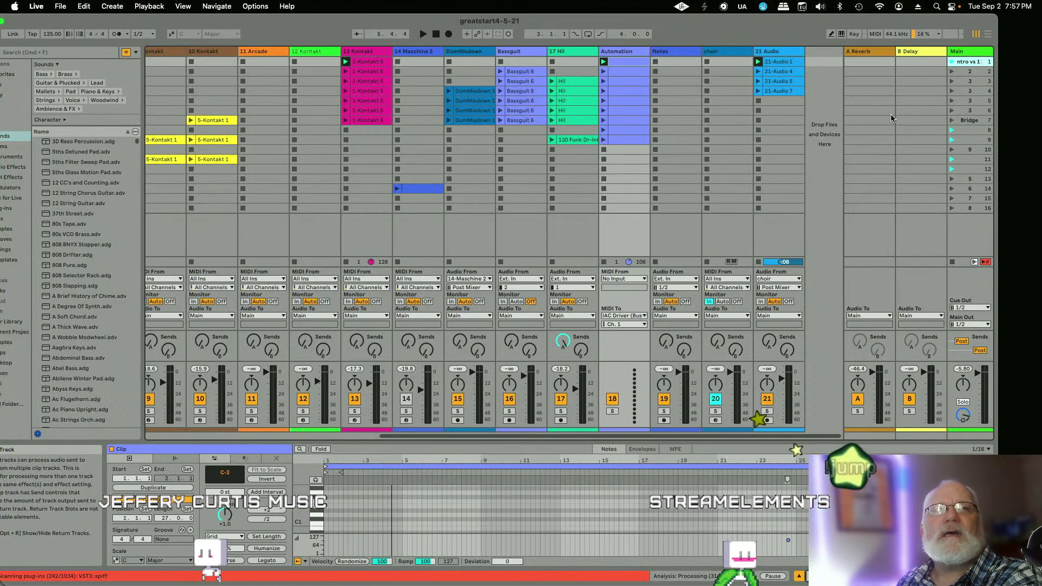
pyautogui.write(' 125bpm')
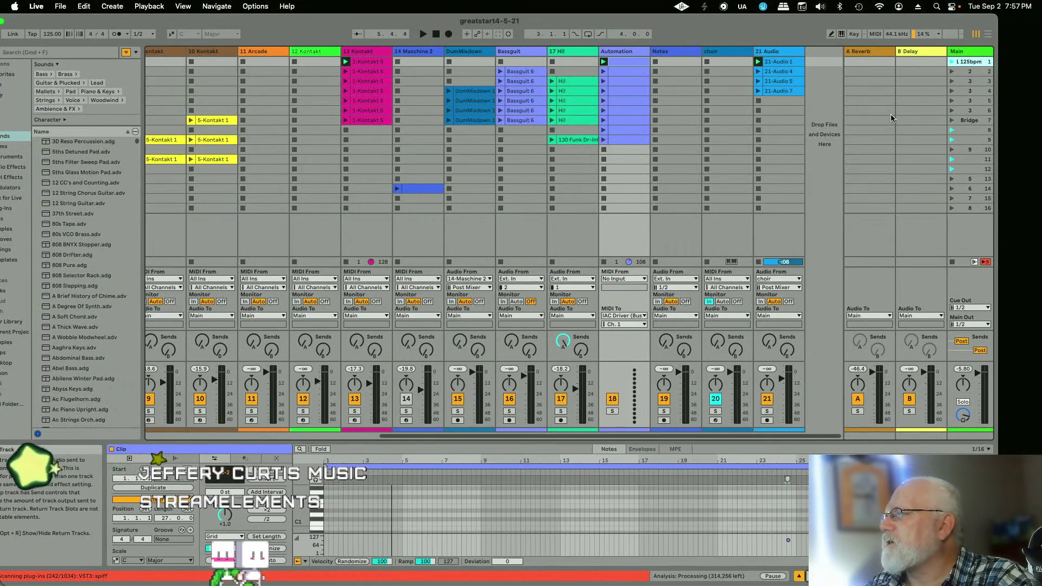
pyautogui.press('Return')
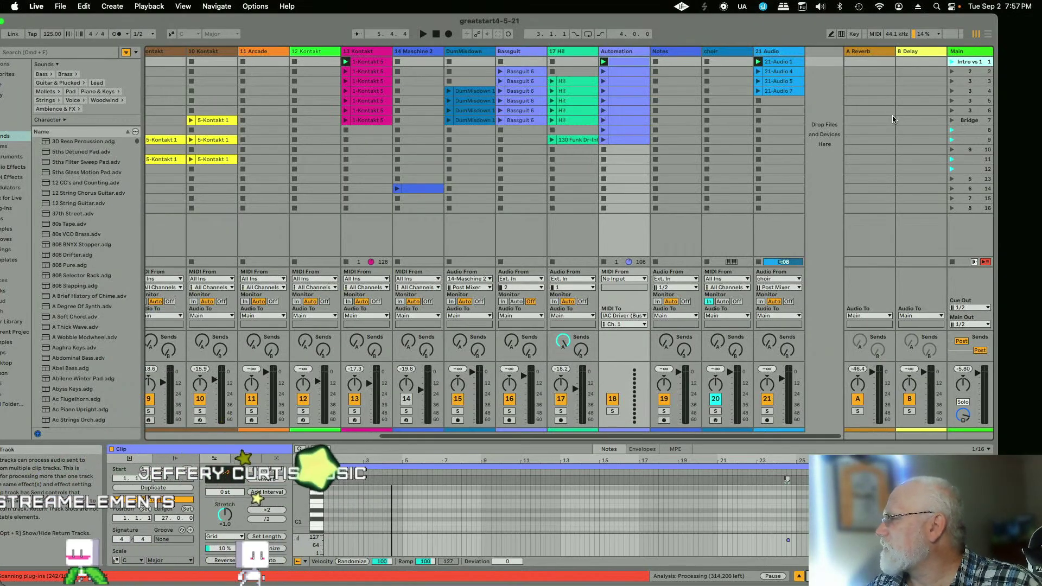
# Step: Play scene 2 briefly, and relaunch the song from scene 1 to listen on into scene 2
pyautogui.click(972, 73)
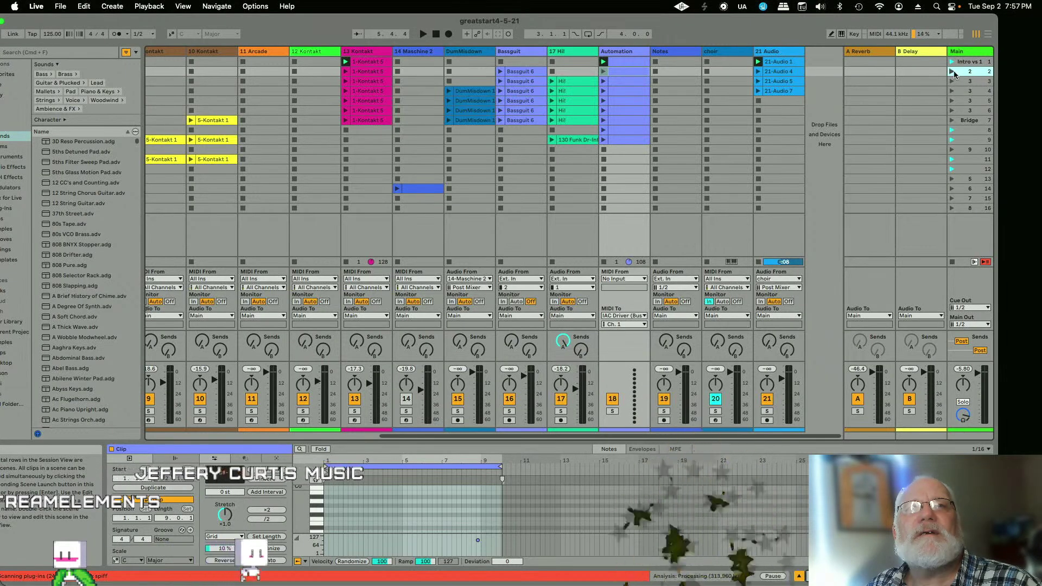
pyautogui.click(951, 72)
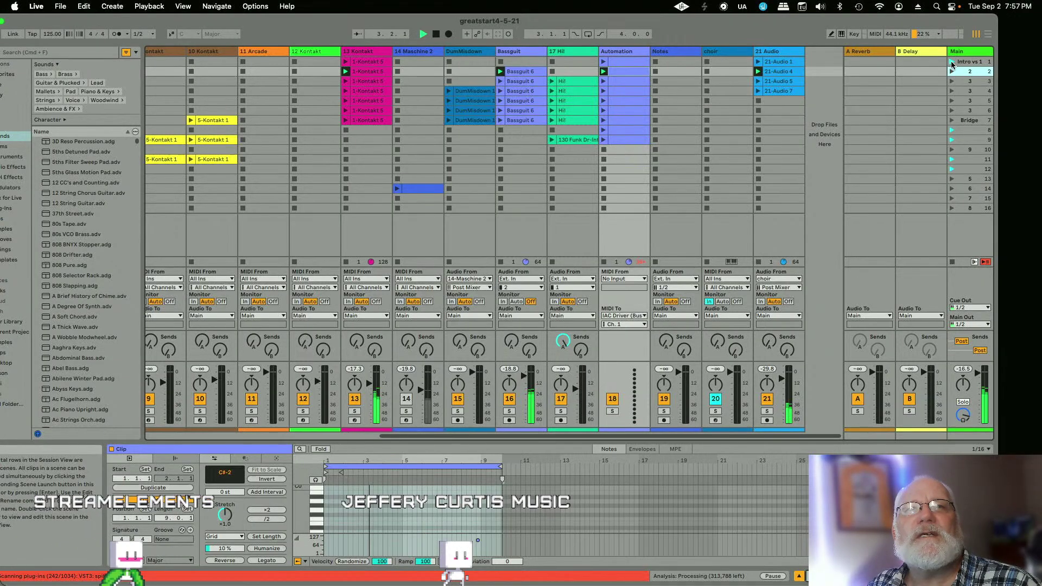
pyautogui.click(952, 62)
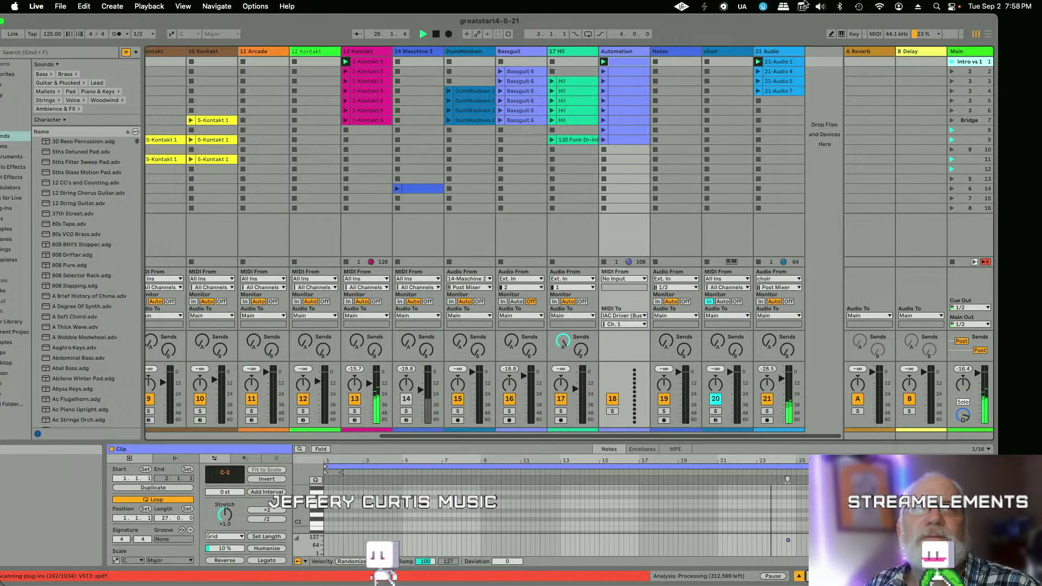
# Step: Rename scene 2 as "Chor1"
pyautogui.click(970, 73)
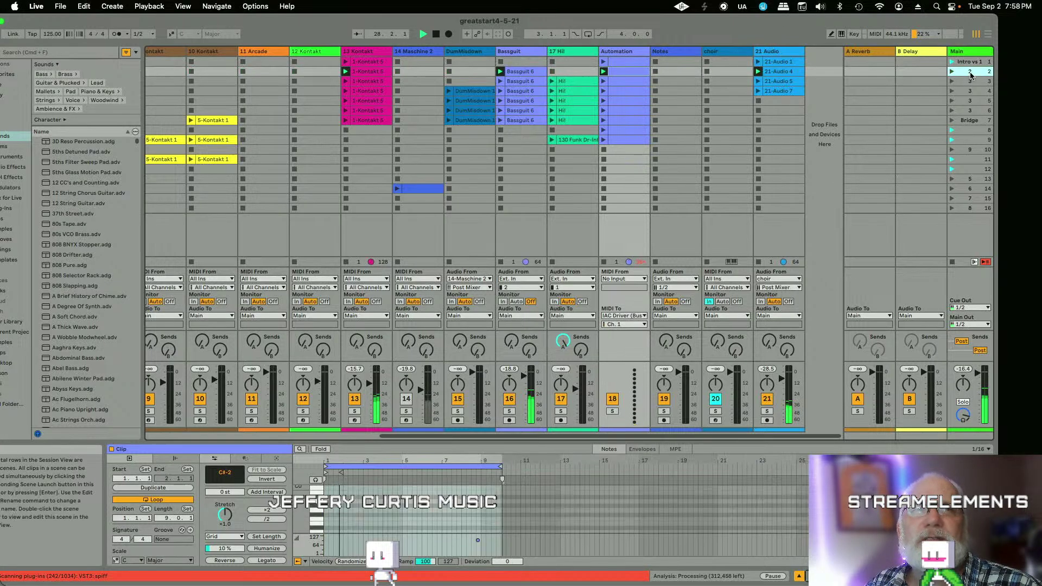
pyautogui.rightClick(965, 75)
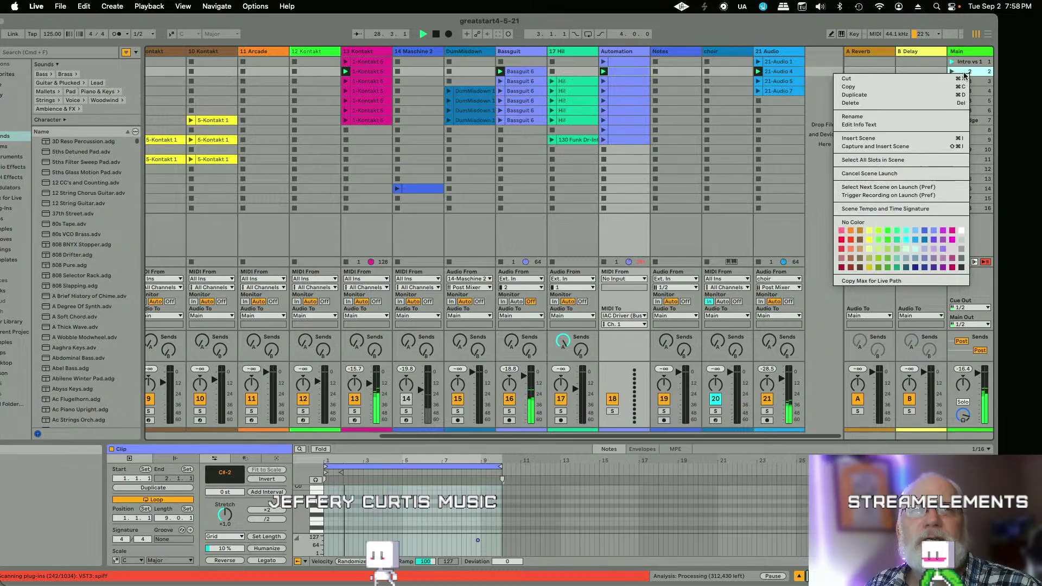
pyautogui.click(876, 116)
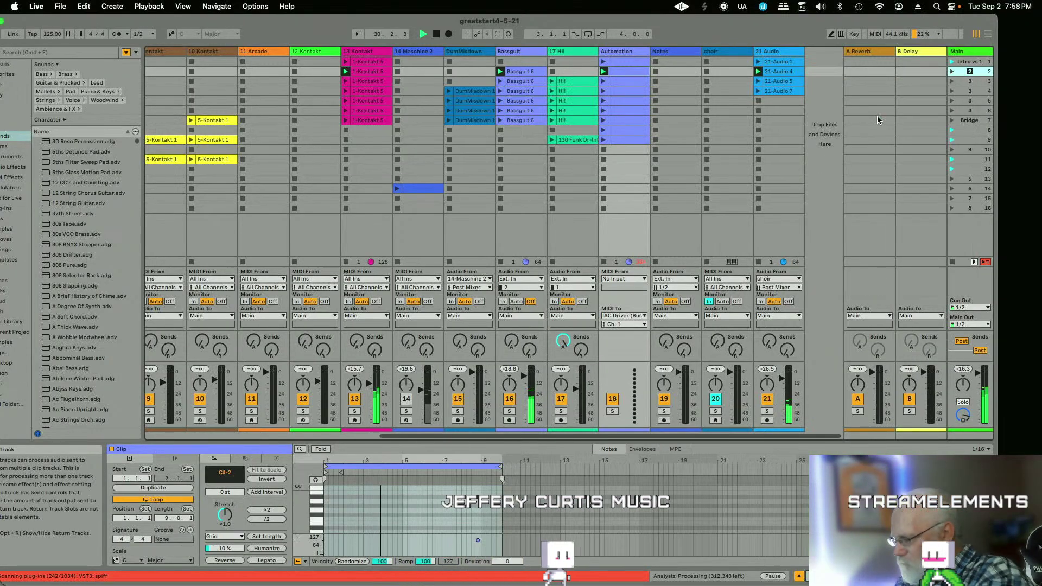
pyautogui.write('Ch')
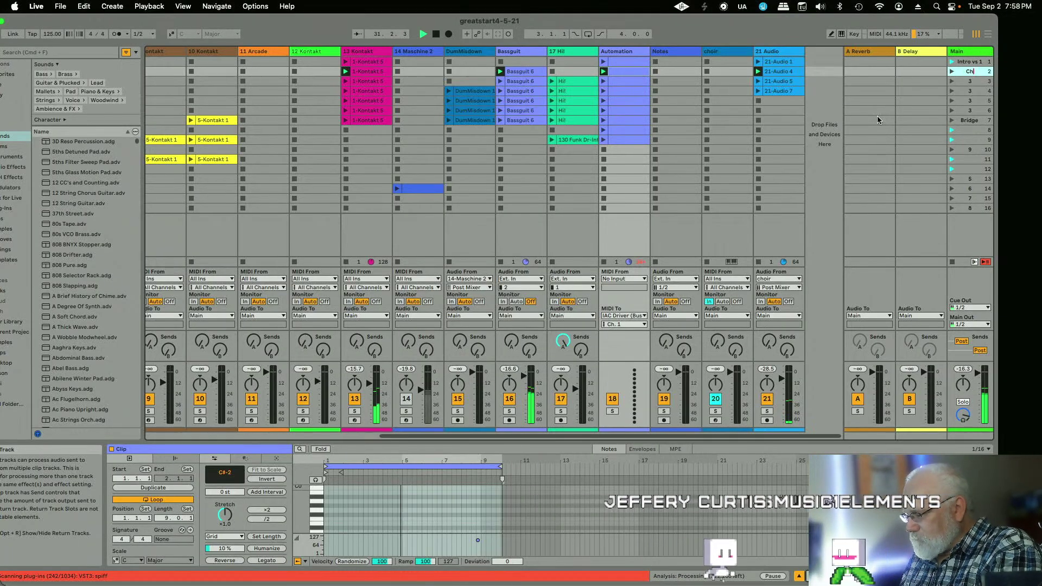
pyautogui.write('or1')
pyautogui.press('Return')
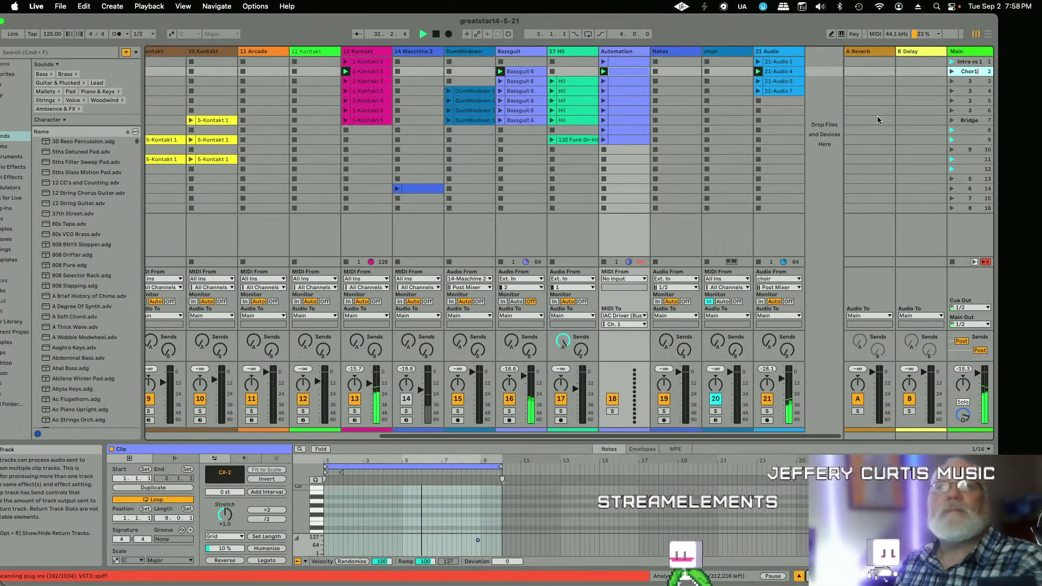
# Step: Launch scene 3, listen until the song advances to scene 4, and stop playback
pyautogui.click(970, 81)
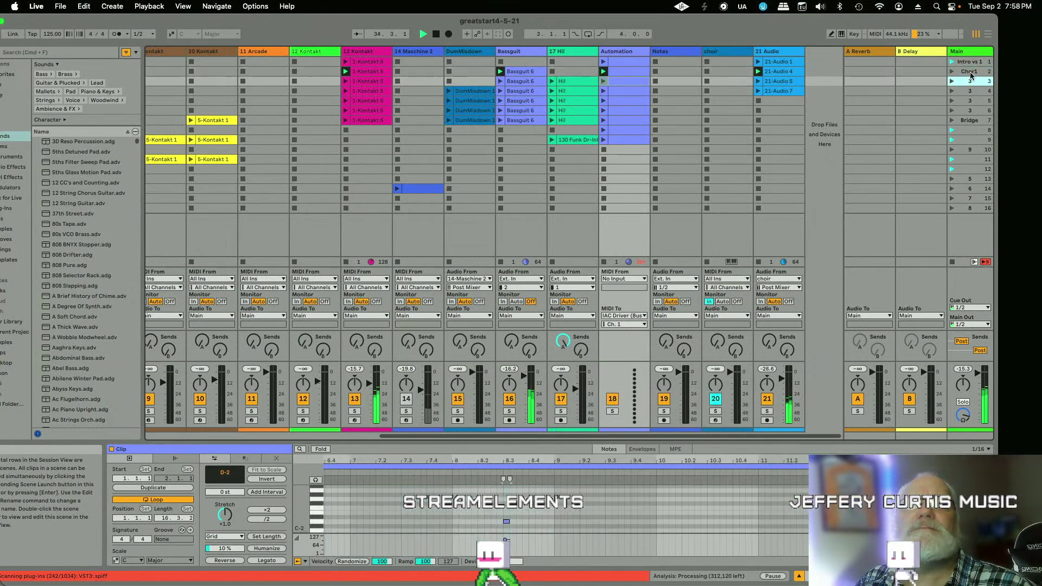
pyautogui.click(970, 73)
pyautogui.press('Down')
pyautogui.press('Return')
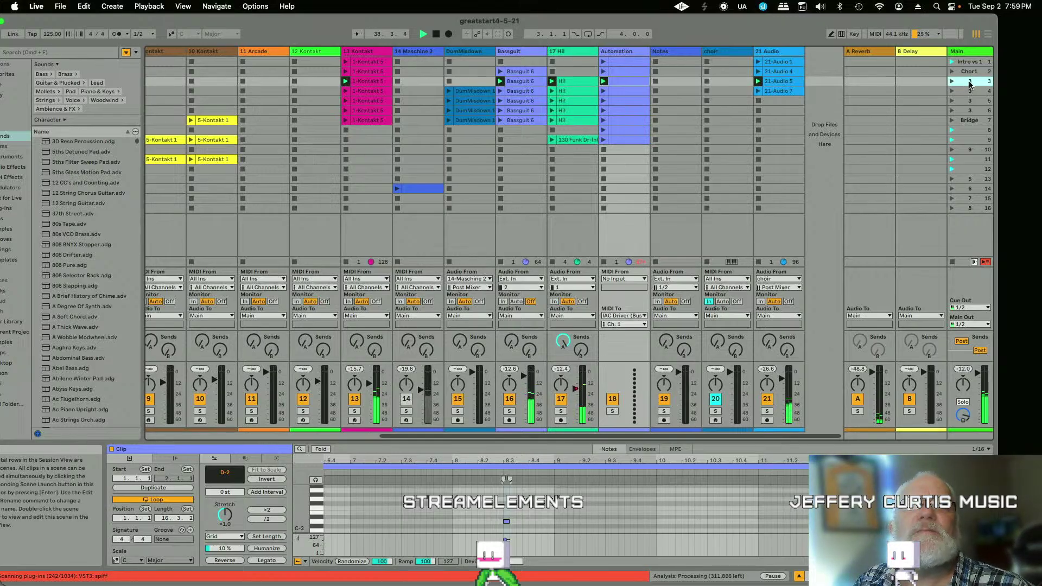
pyautogui.rightClick(970, 84)
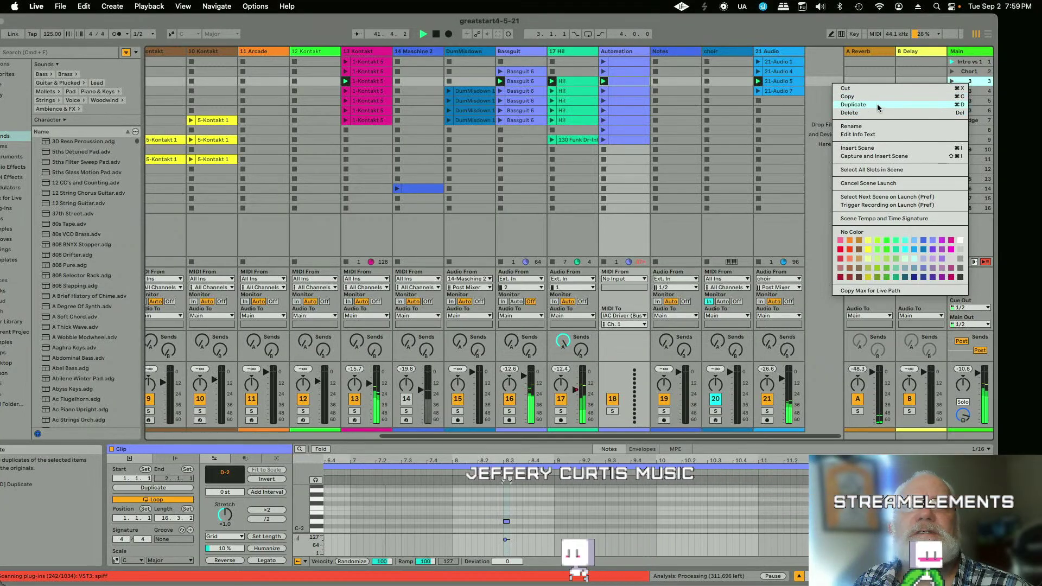
pyautogui.press('Escape')
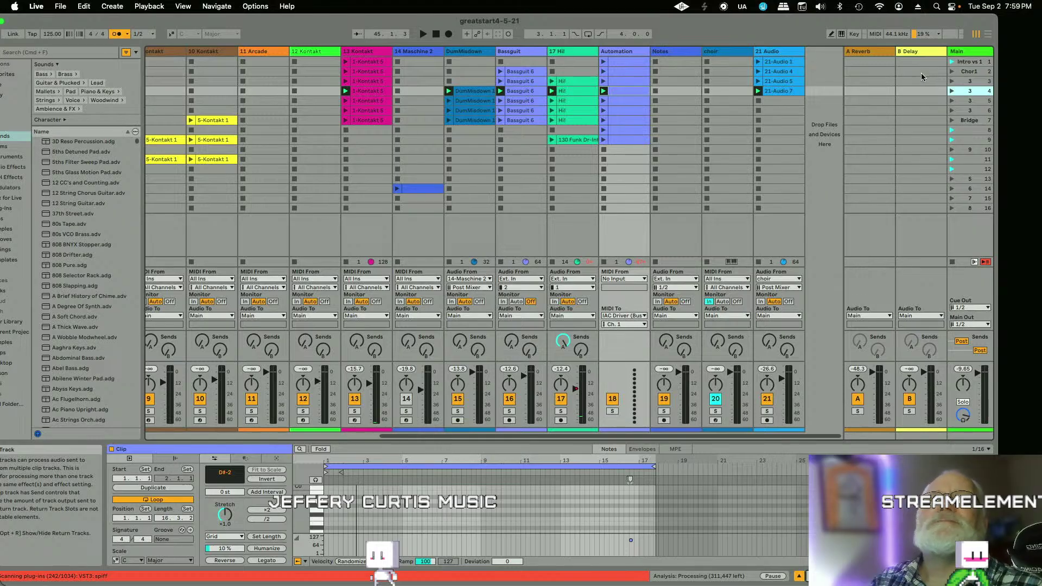
# Step: Rename scene 3 as "Chor 1a"
pyautogui.click(967, 83)
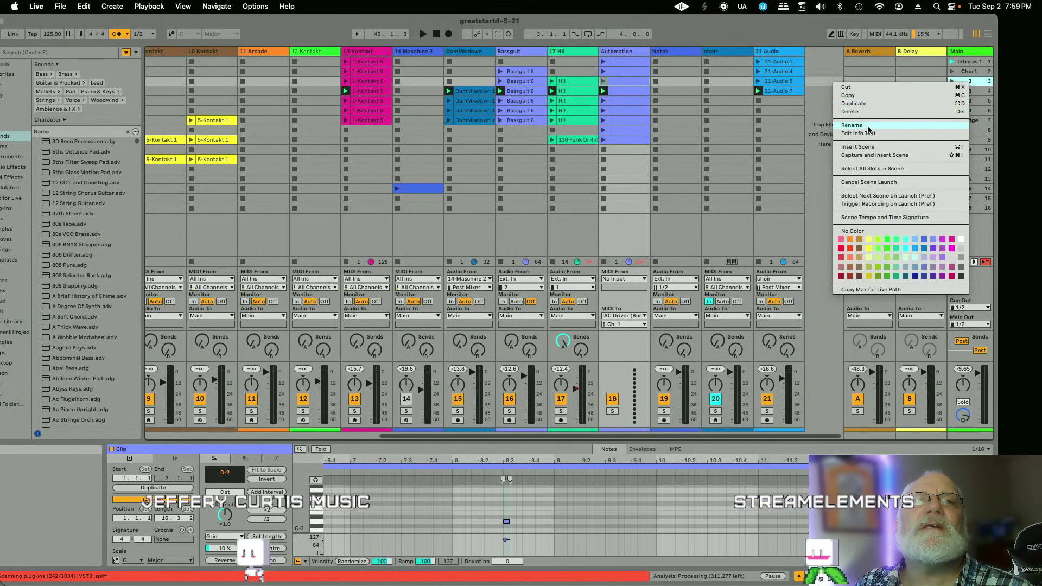
pyautogui.click(867, 125)
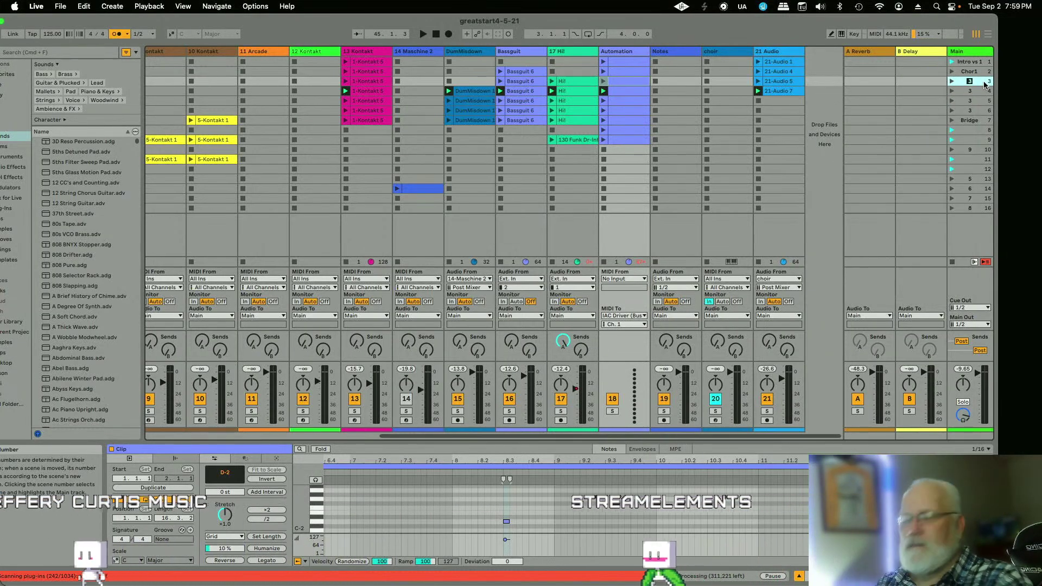
pyautogui.write('Chor 1')
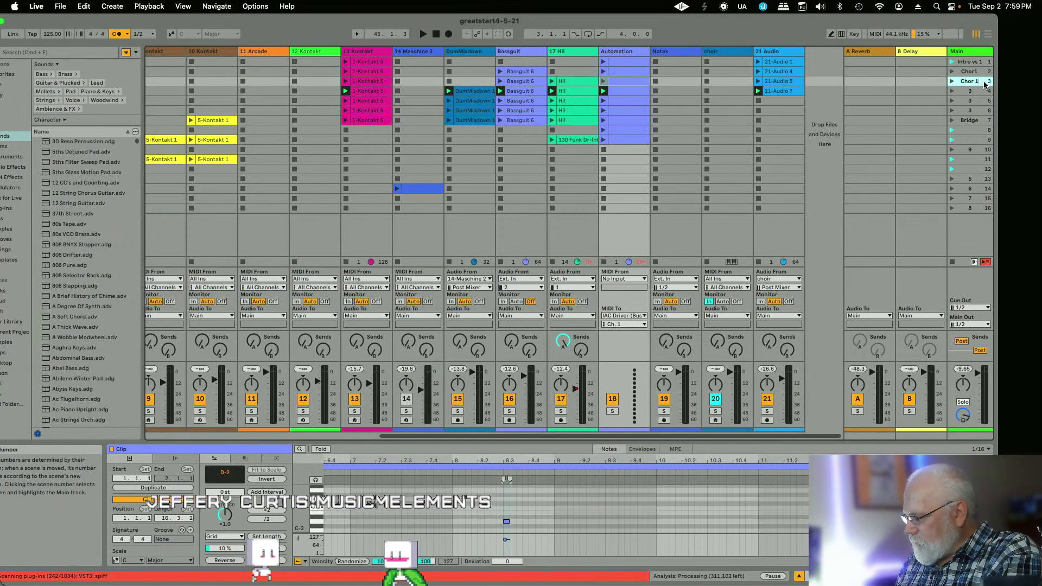
pyautogui.write('a')
pyautogui.click(961, 101)
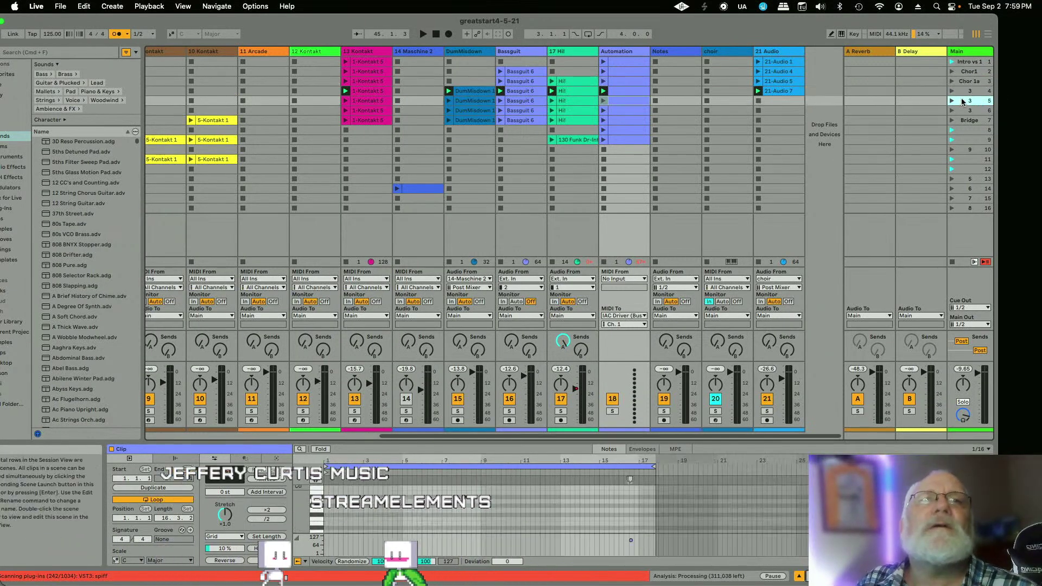
# Step: Play the song from the "Chor 1a" scene through scene 4 into scene 5 to identify the sections
pyautogui.click(952, 82)
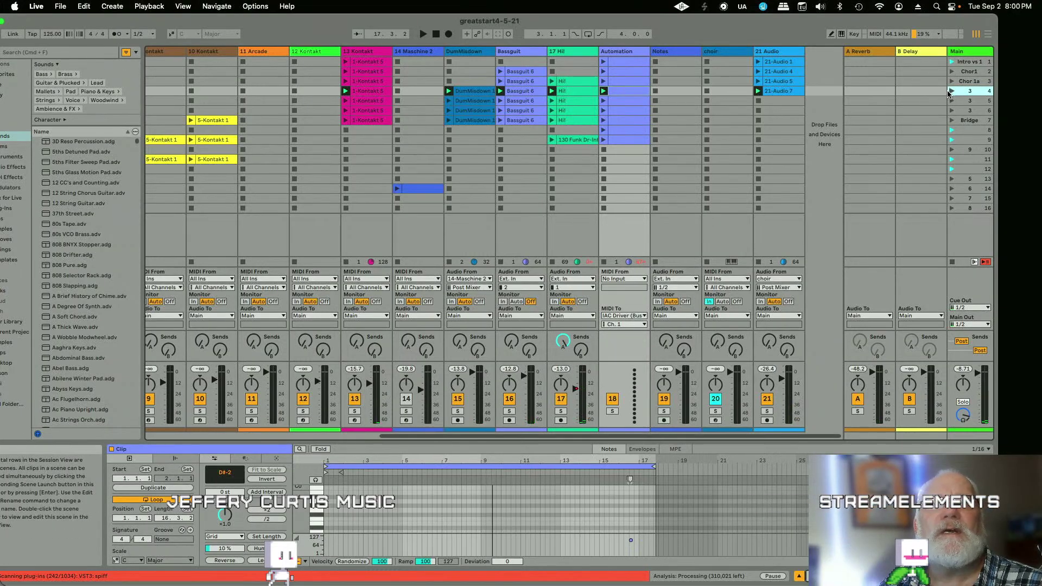
pyautogui.click(951, 82)
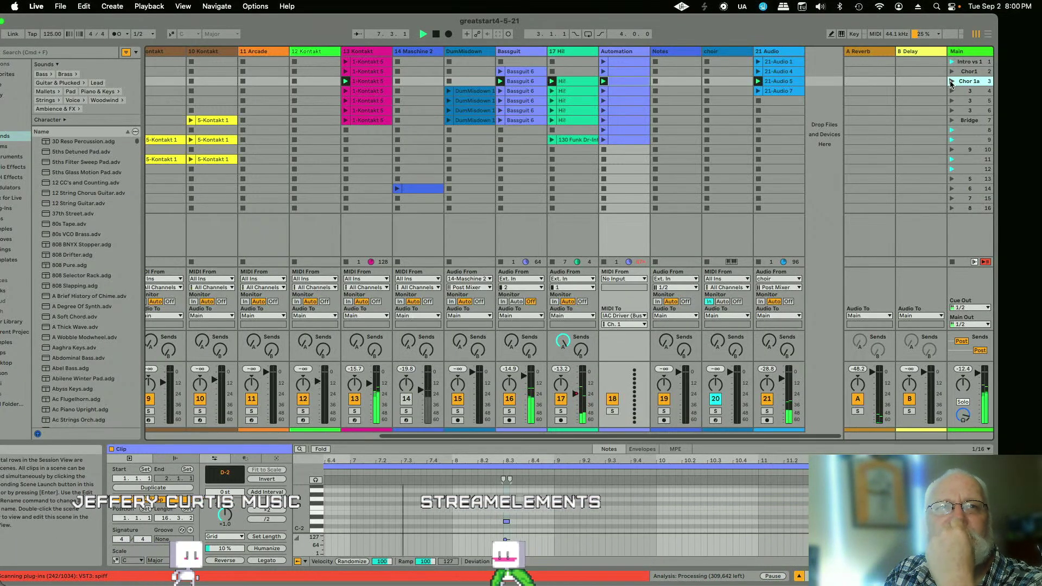
pyautogui.click(951, 85)
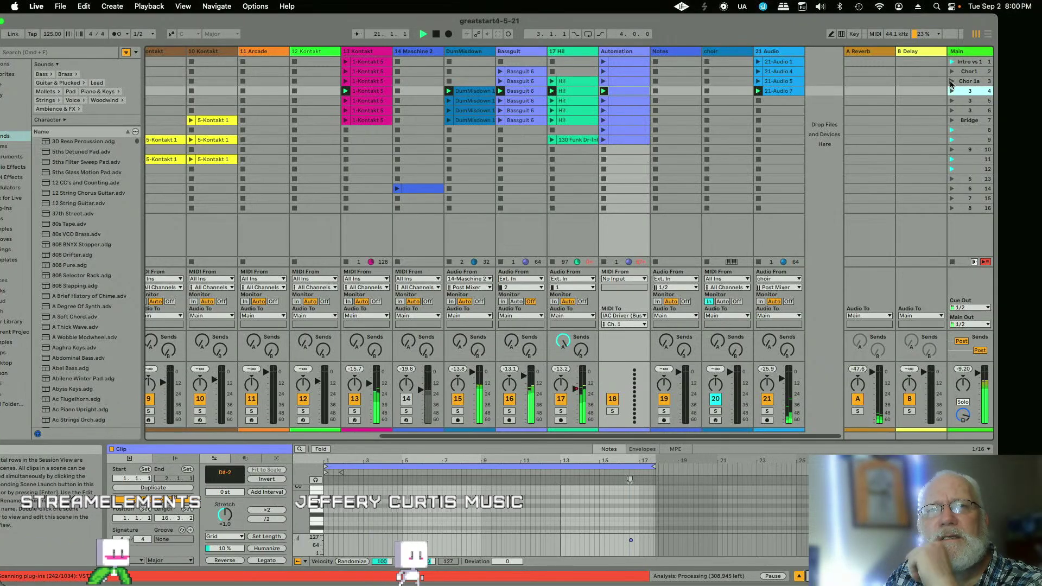
pyautogui.click(975, 104)
pyautogui.press('Return')
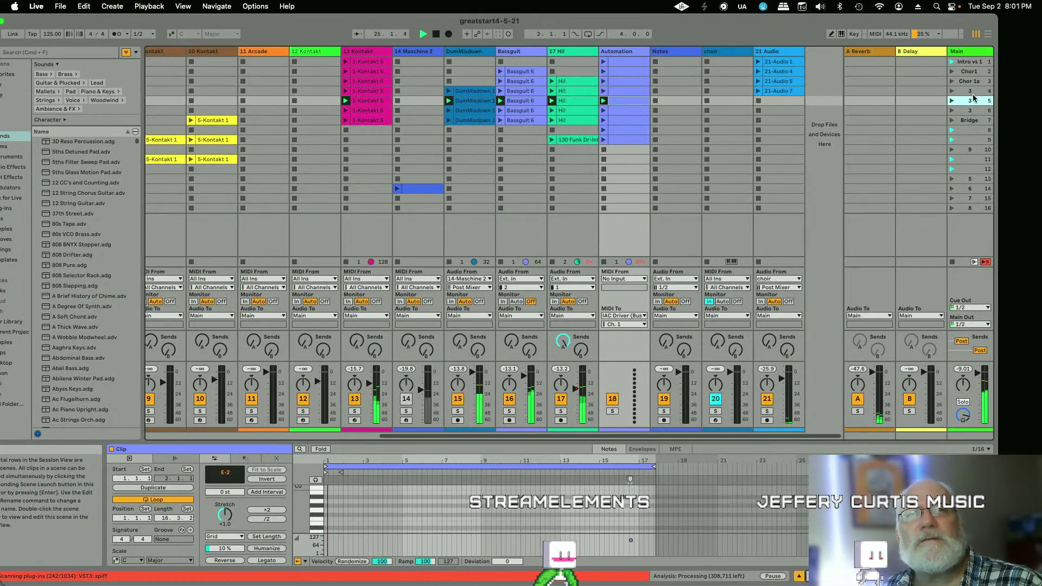
# Step: Stop playback and rename scene 4 as "Verse 2"
pyautogui.click(970, 92)
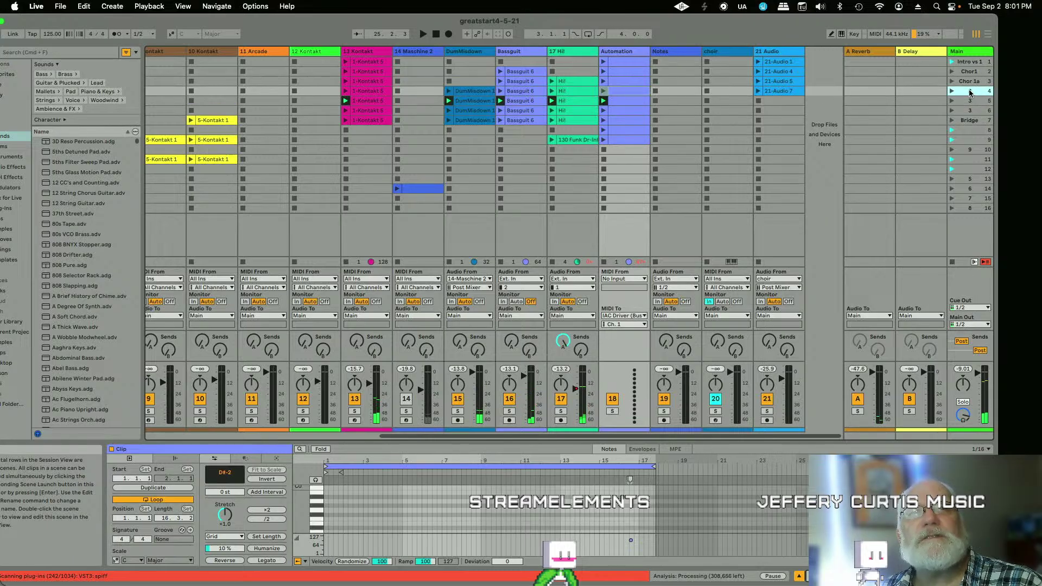
pyautogui.rightClick(970, 91)
pyautogui.click(874, 139)
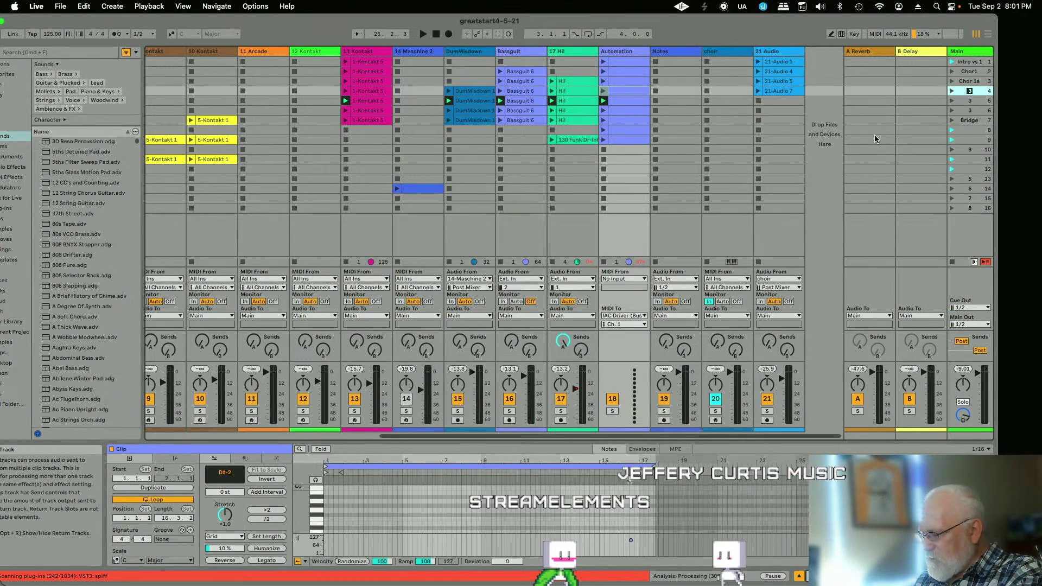
pyautogui.write('Verse 2')
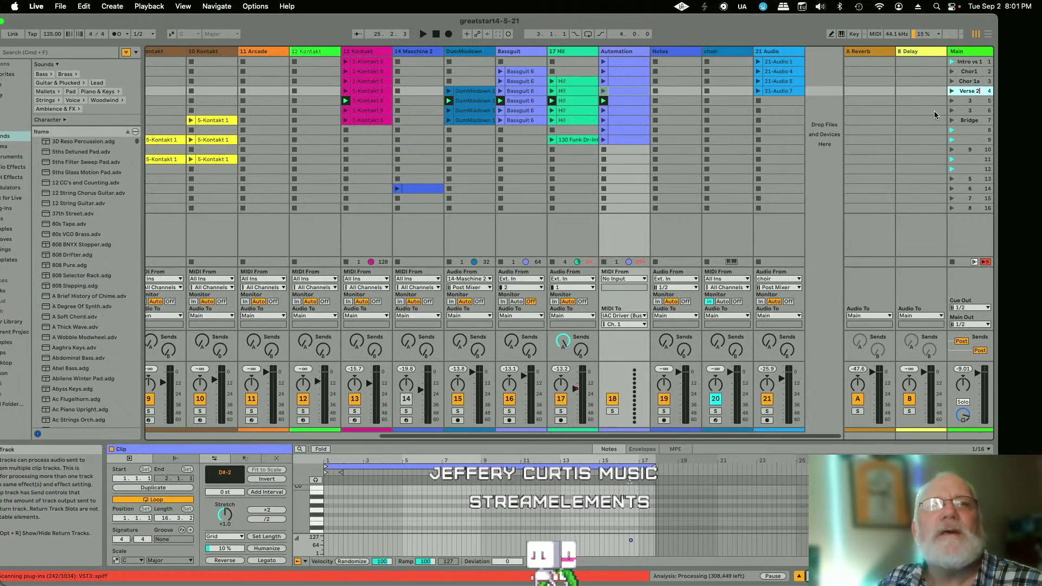
# Step: Rename scene 5 as "Chorus 2"
pyautogui.click(964, 100)
pyautogui.rightClick(967, 103)
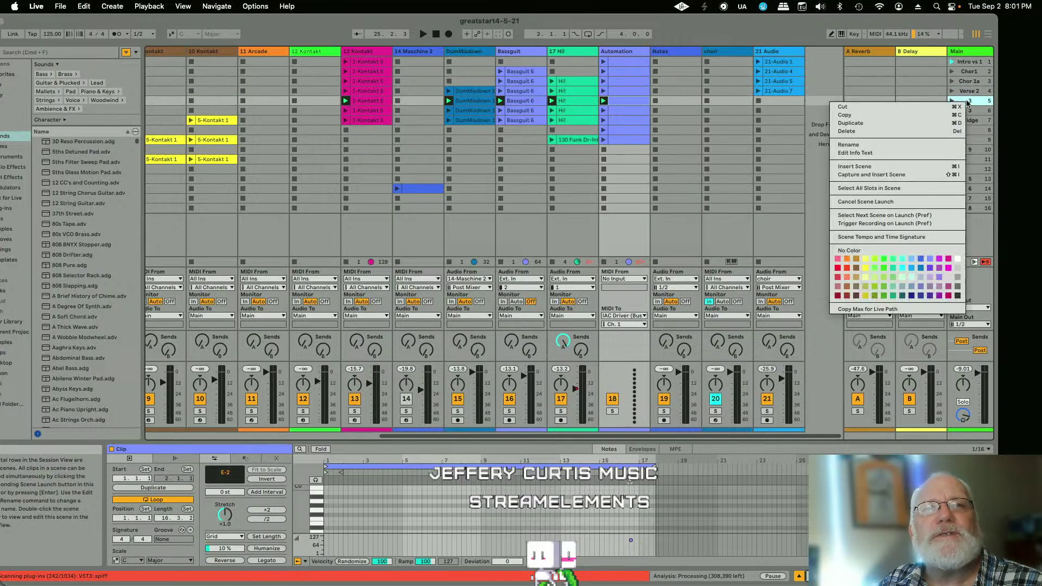
pyautogui.click(864, 143)
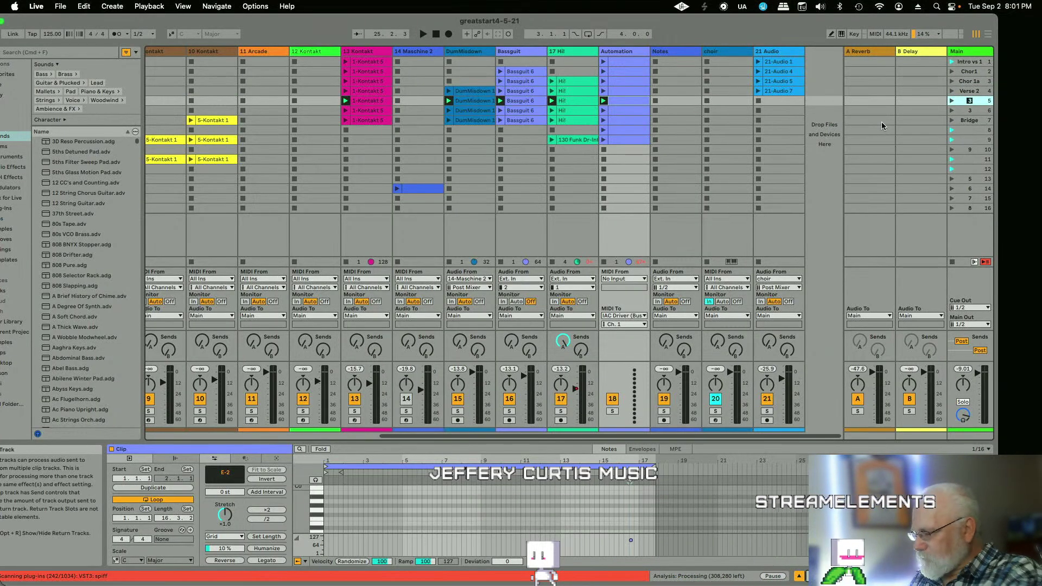
pyautogui.write('Chorus')
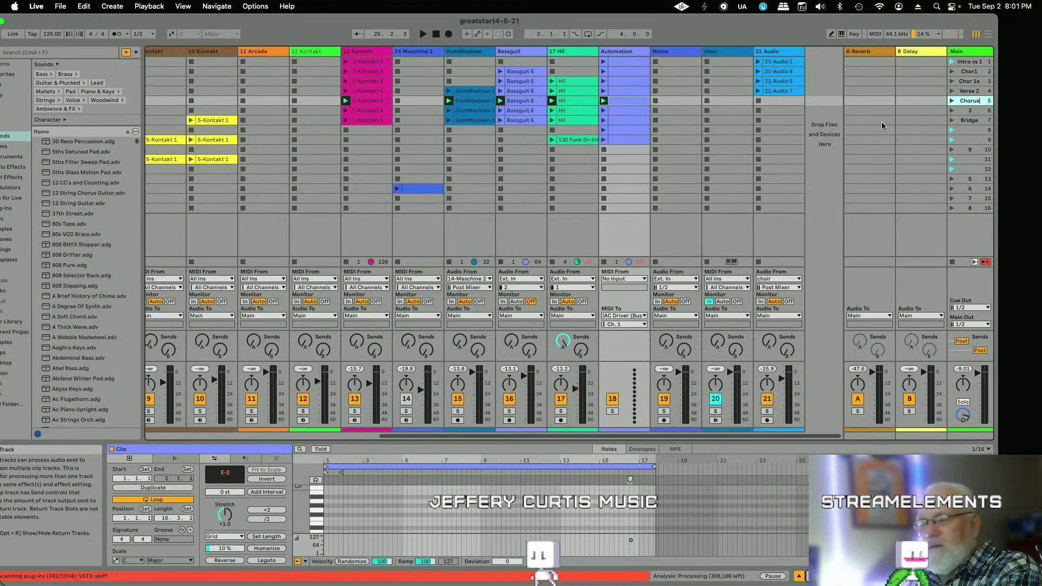
pyautogui.write(' 2')
pyautogui.press('Return')
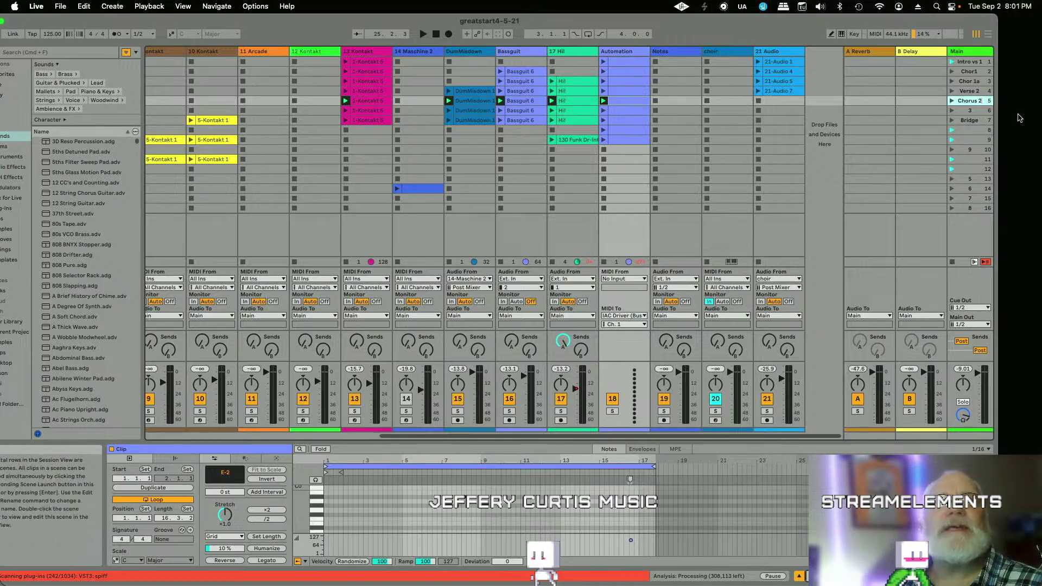
# Step: Play the "Chorus 2" scene and scene 7, stop playback, and rename scene 7 as "Lead"
pyautogui.click(952, 101)
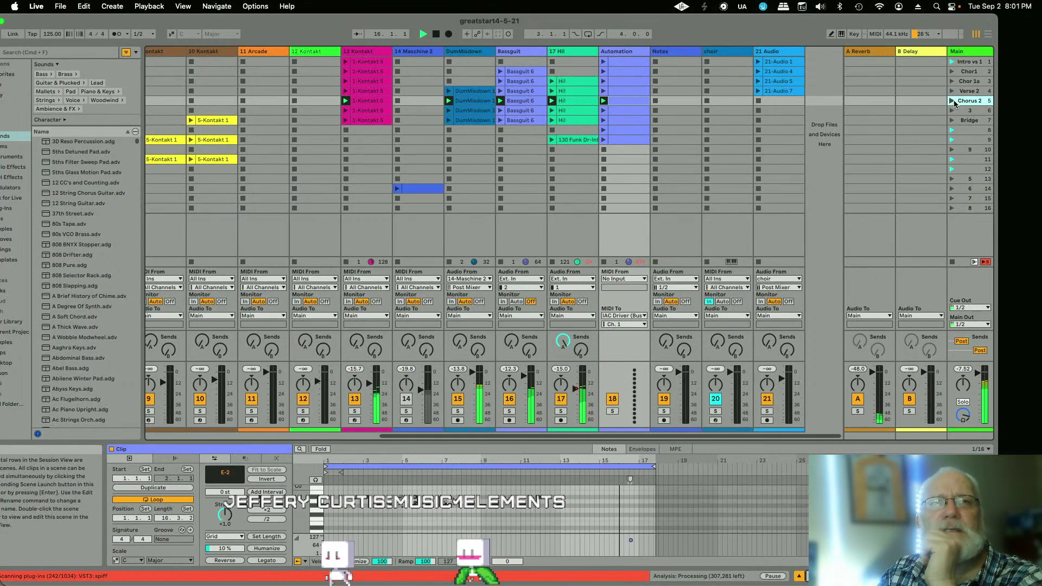
pyautogui.click(952, 120)
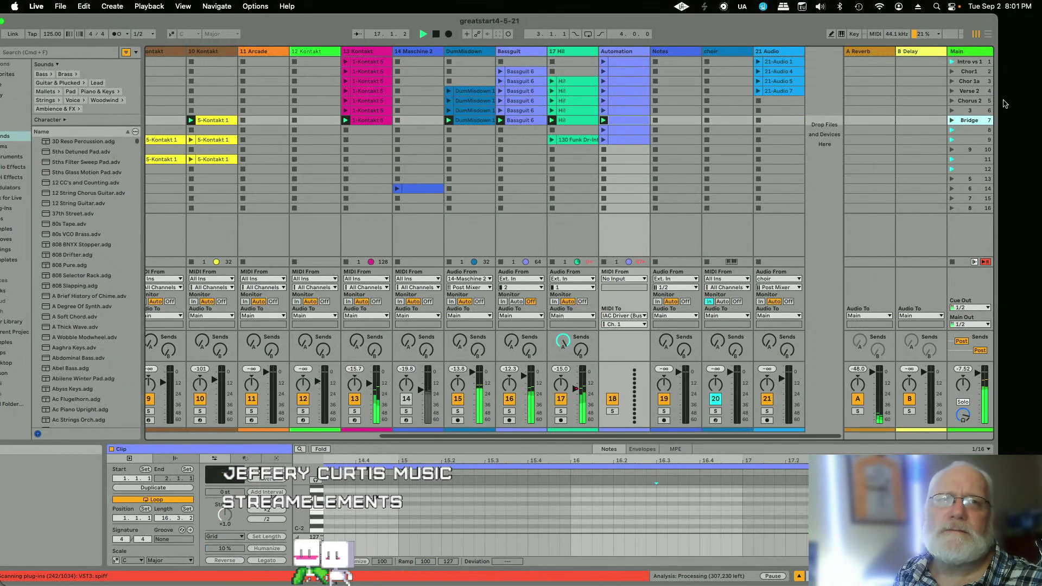
pyautogui.rightClick(971, 126)
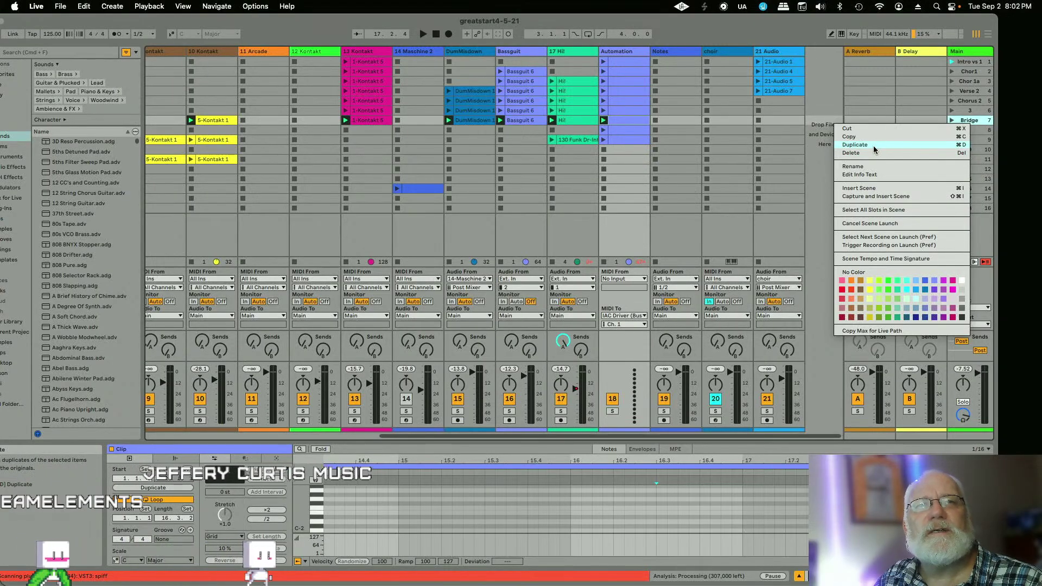
pyautogui.click(856, 167)
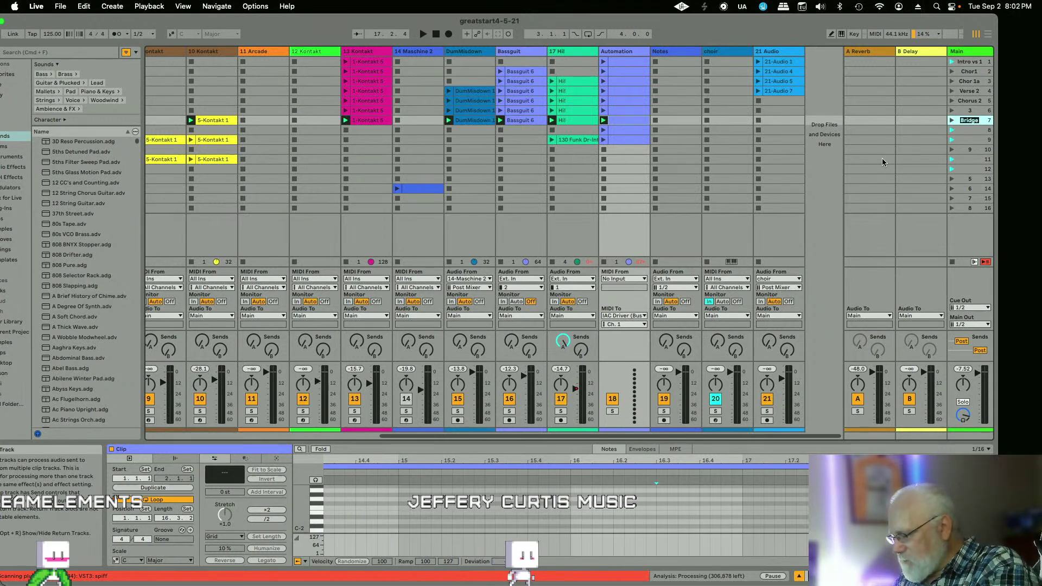
pyautogui.write('Lead')
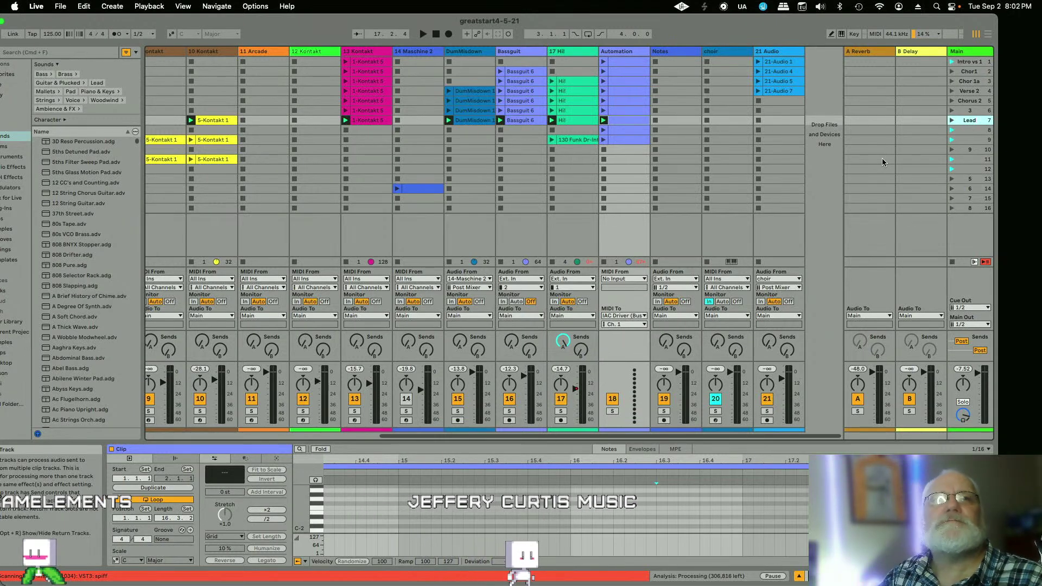
# Step: Delete scene 6, named "3", between the "Chorus 2" and "Lead" scenes
pyautogui.click(970, 110)
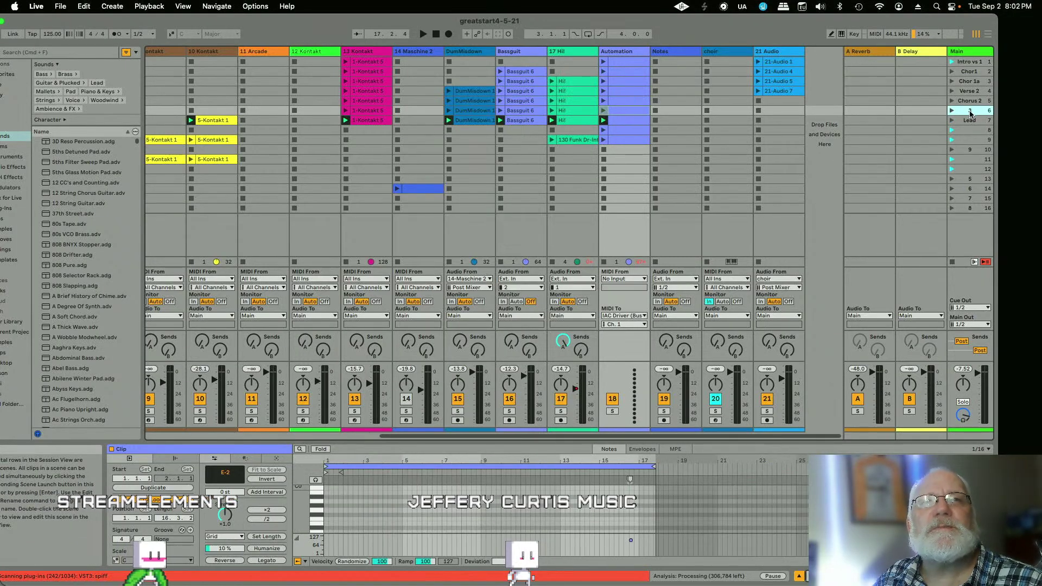
pyautogui.rightClick(970, 112)
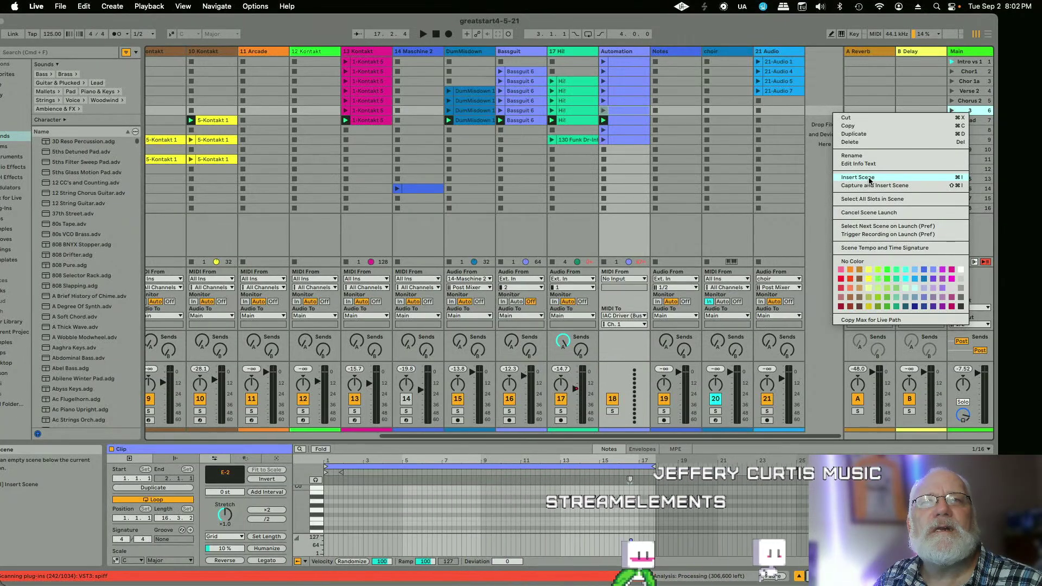
pyautogui.click(972, 114)
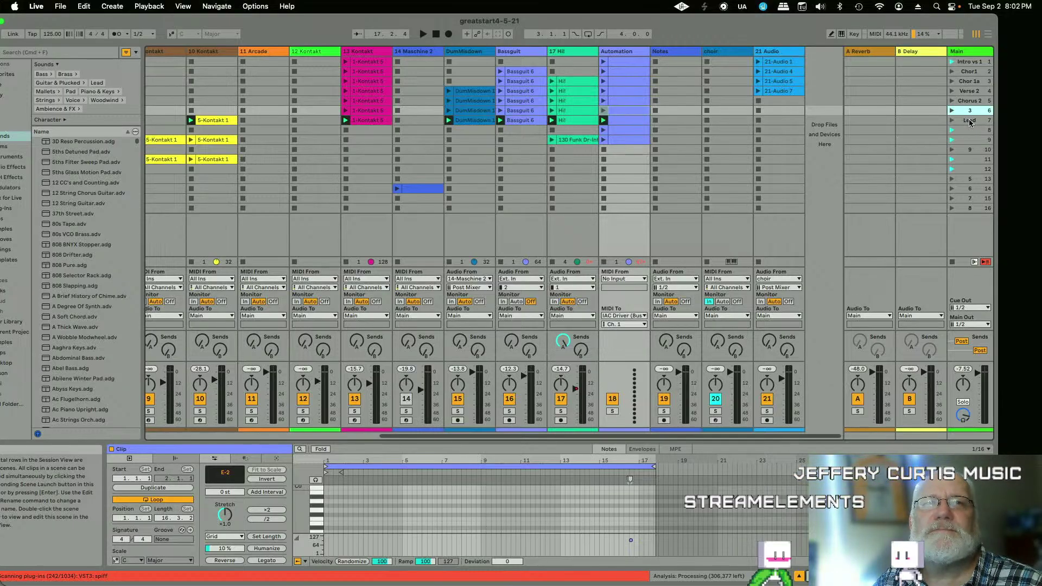
pyautogui.click(971, 121)
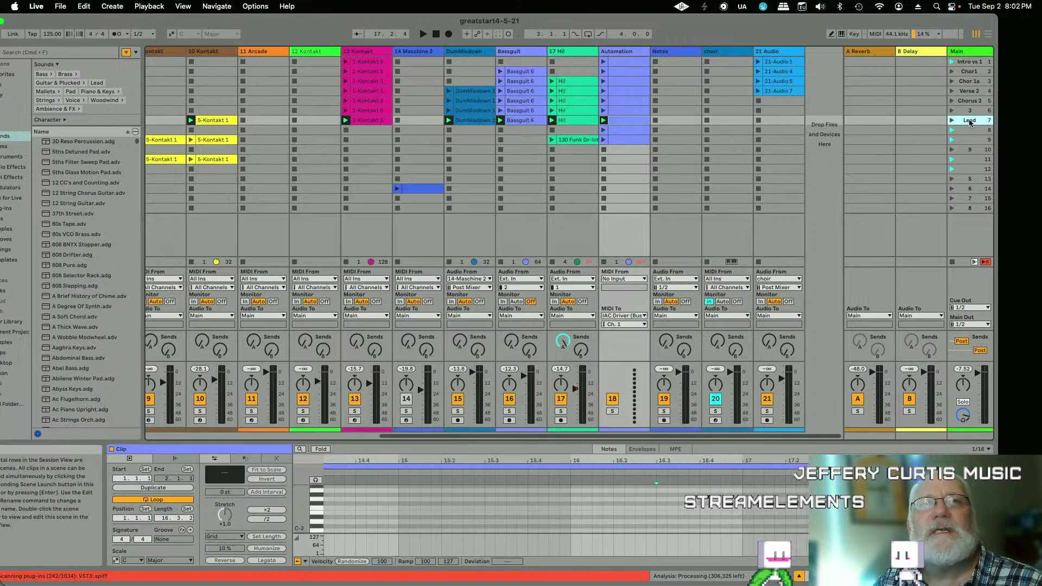
pyautogui.click(970, 112)
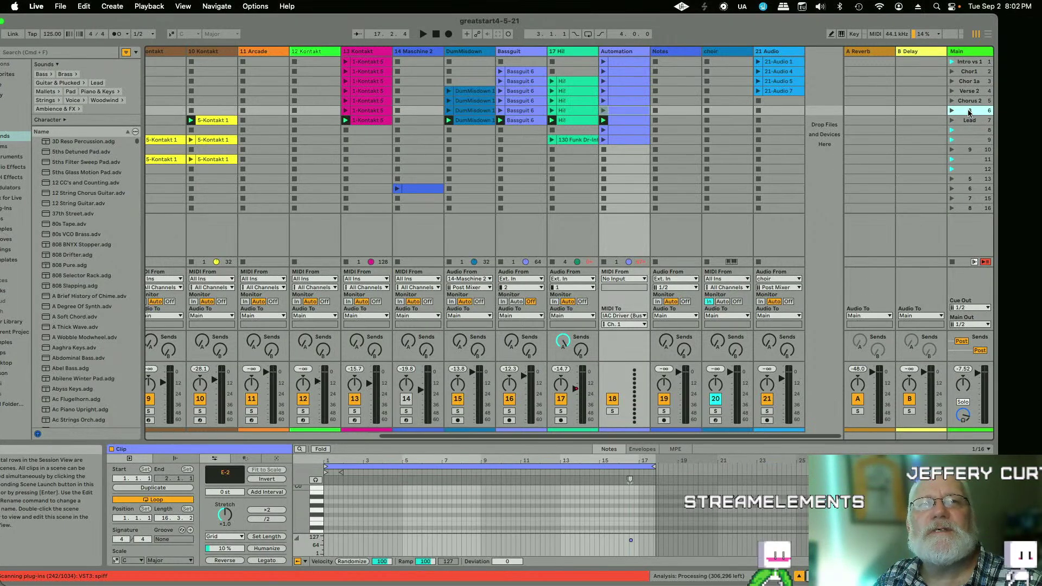
pyautogui.rightClick(970, 111)
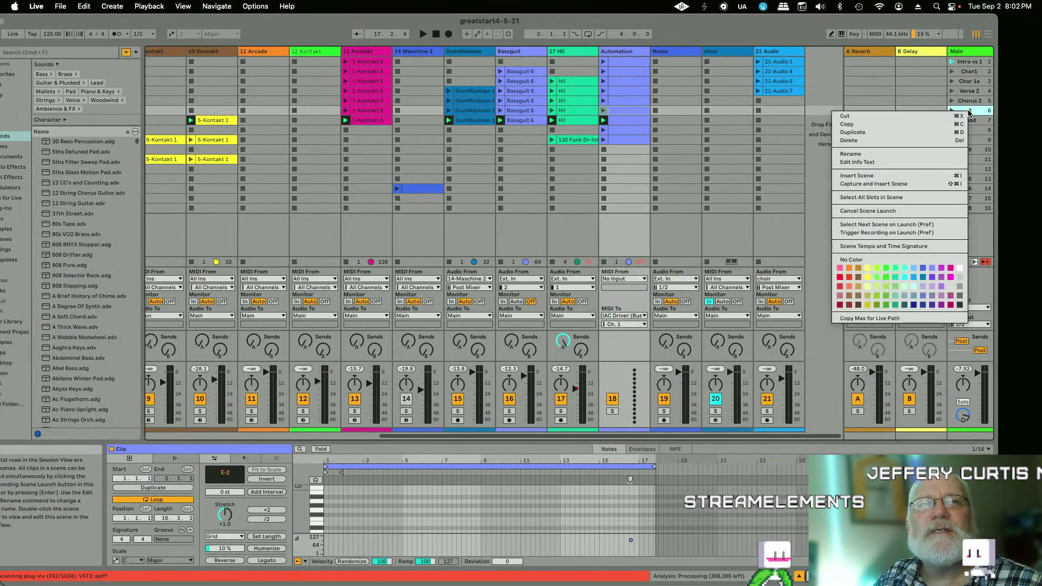
pyautogui.click(865, 143)
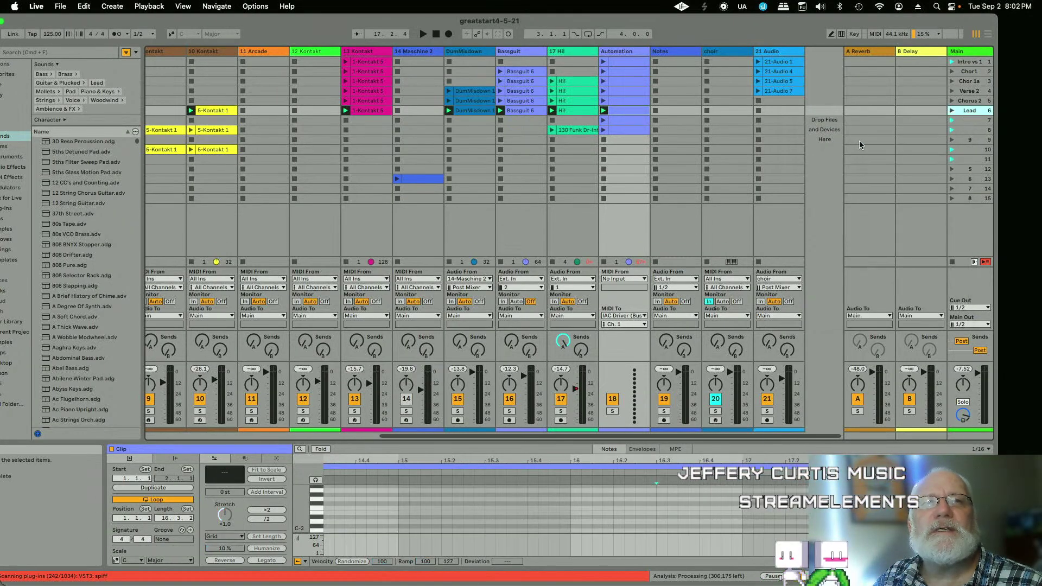
# Step: Duplicate the "Lead" scene and rename the first of the two copies, scene 6, as "Bridge"
pyautogui.rightClick(962, 112)
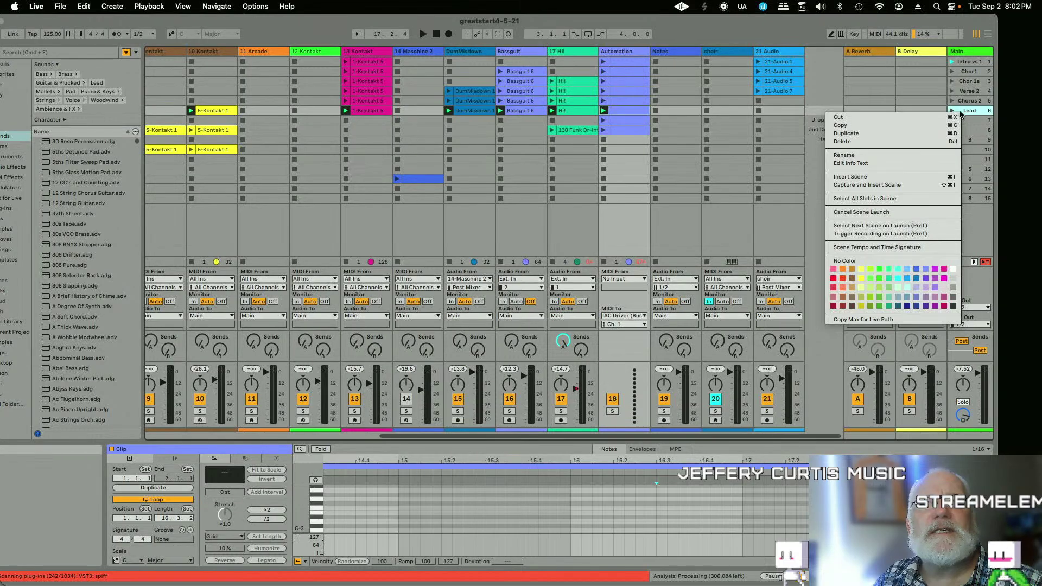
pyautogui.click(900, 135)
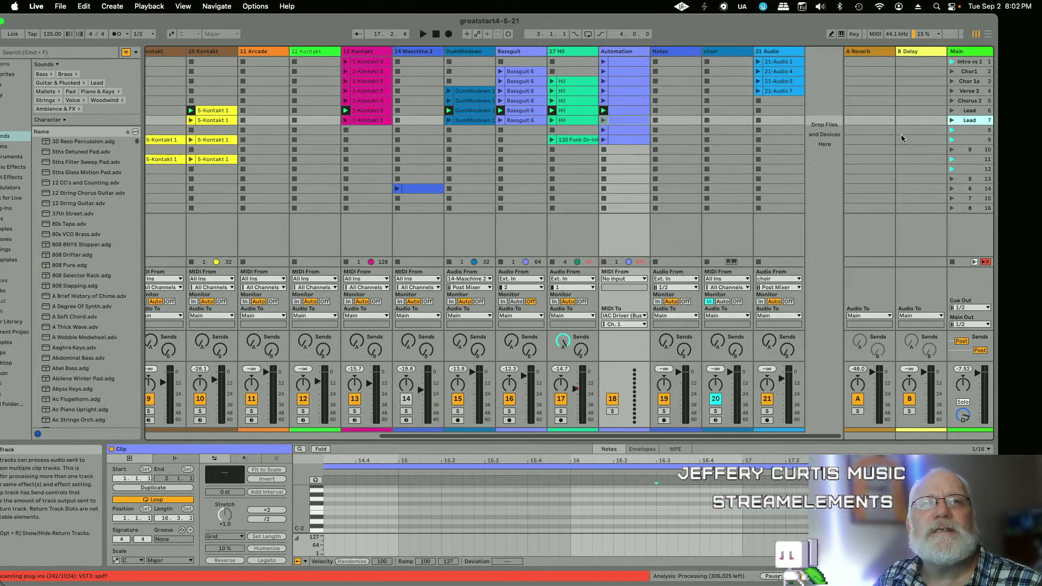
pyautogui.click(969, 112)
pyautogui.rightClick(968, 112)
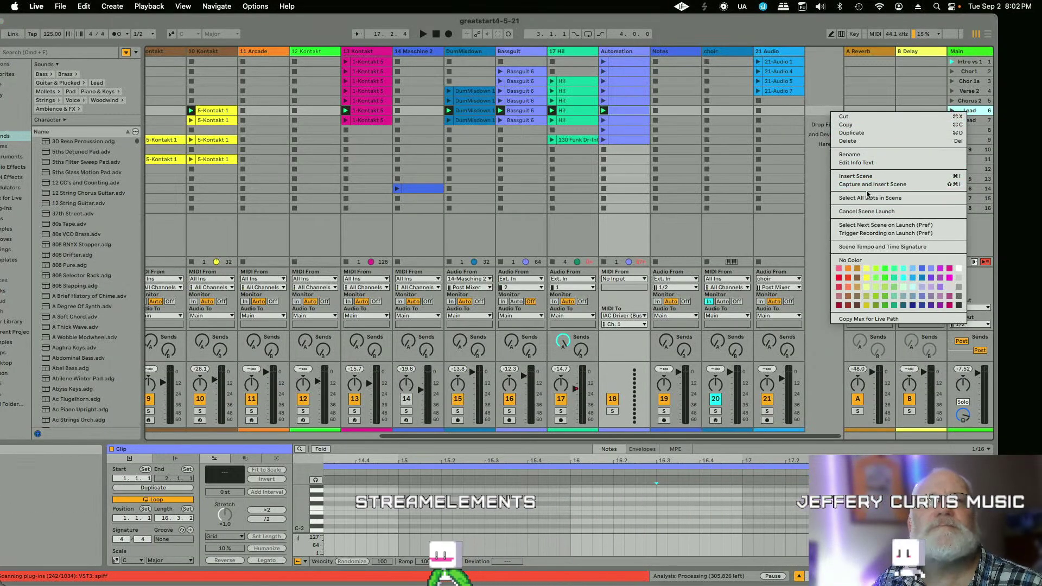
pyautogui.click(875, 155)
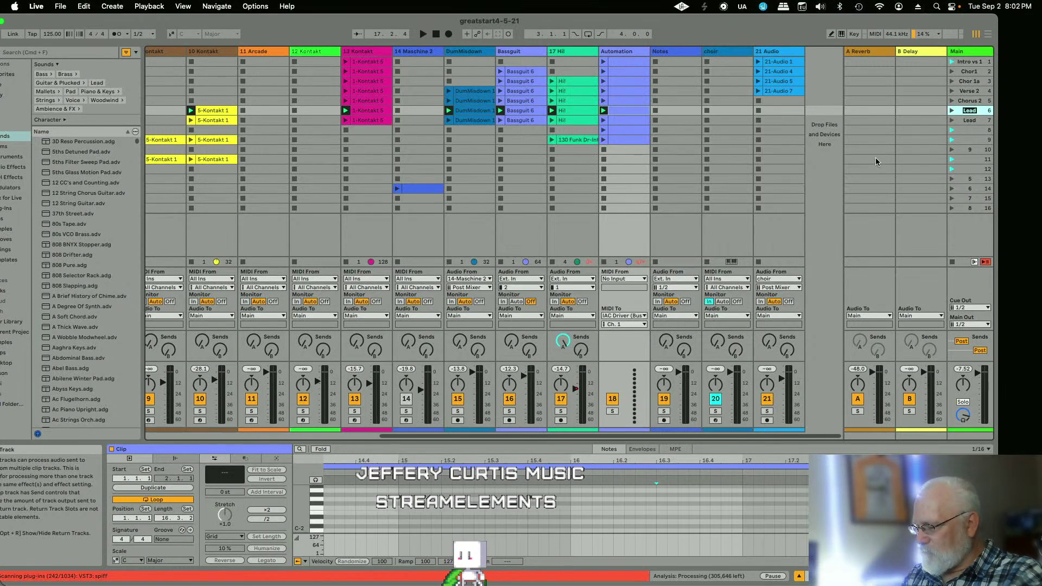
pyautogui.write('Bri')
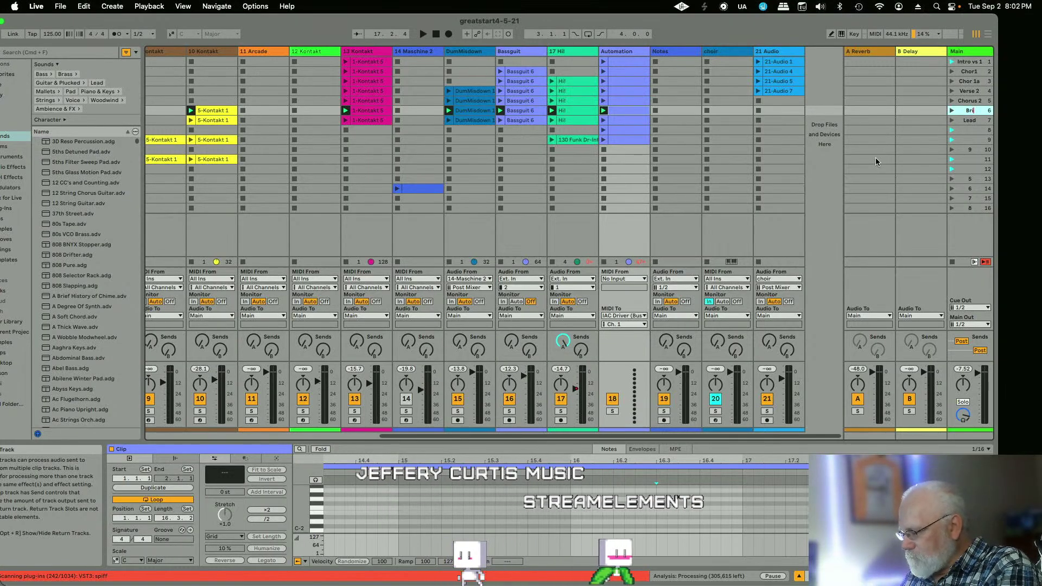
pyautogui.write('dge')
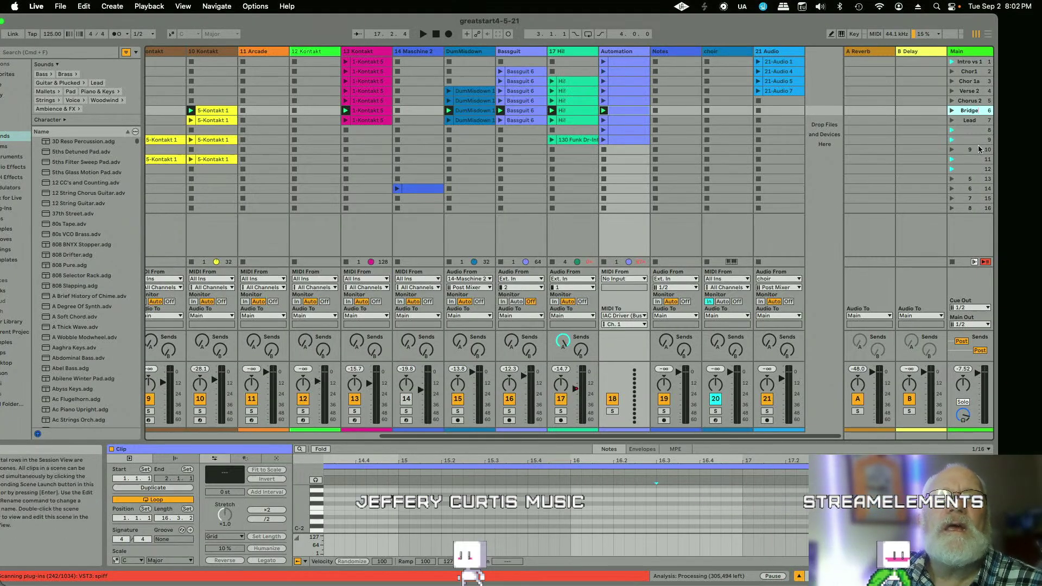
# Step: Play the "Bridge" scene and check which tracks sound in it, briefly muting individual tracks to compare
pyautogui.click(972, 120)
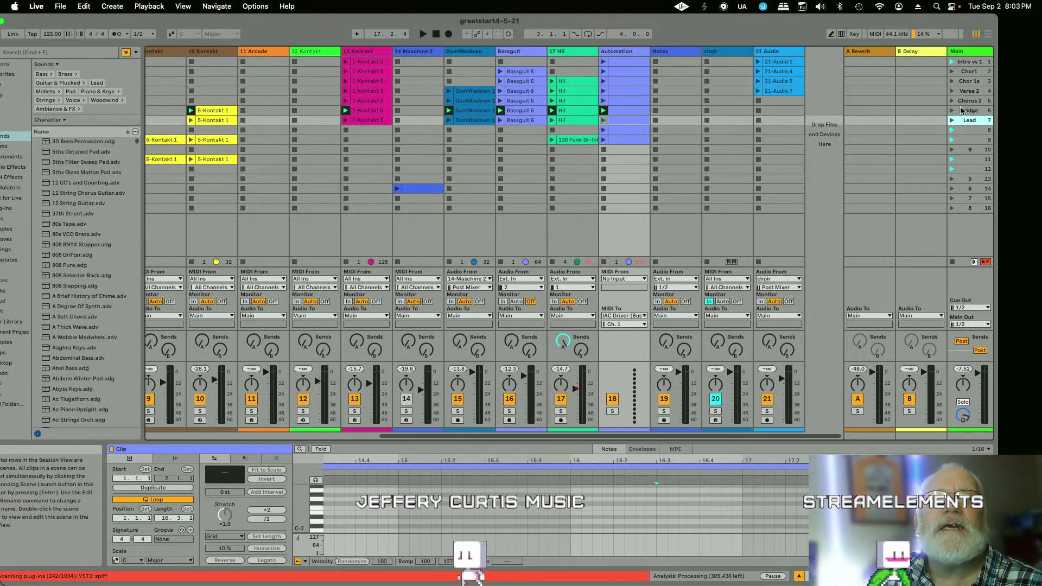
pyautogui.click(953, 110)
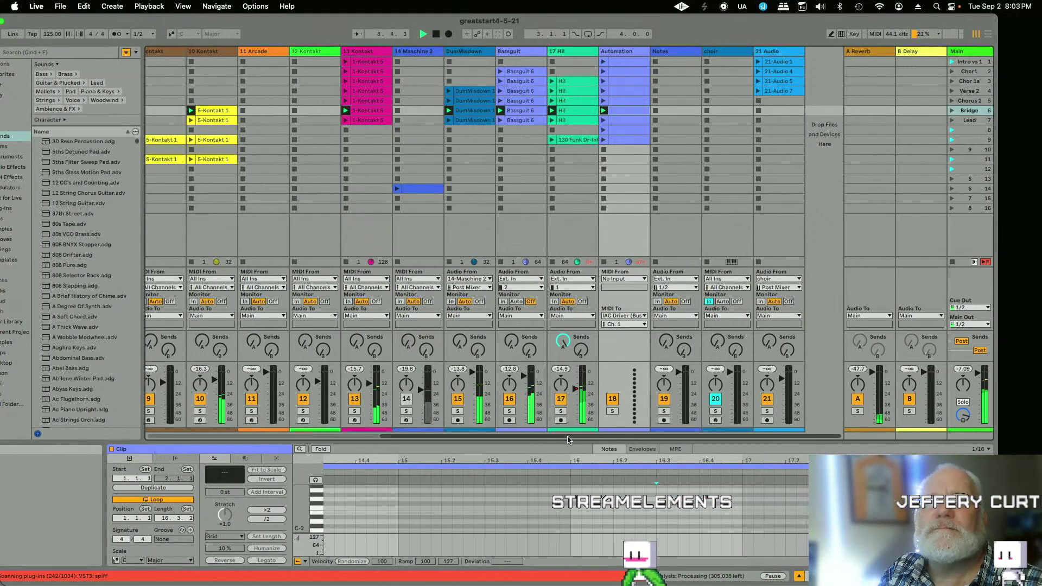
pyautogui.hscroll(-3, 518, 438)
pyautogui.moveTo(518, 439); pyautogui.dragTo(404, 441)
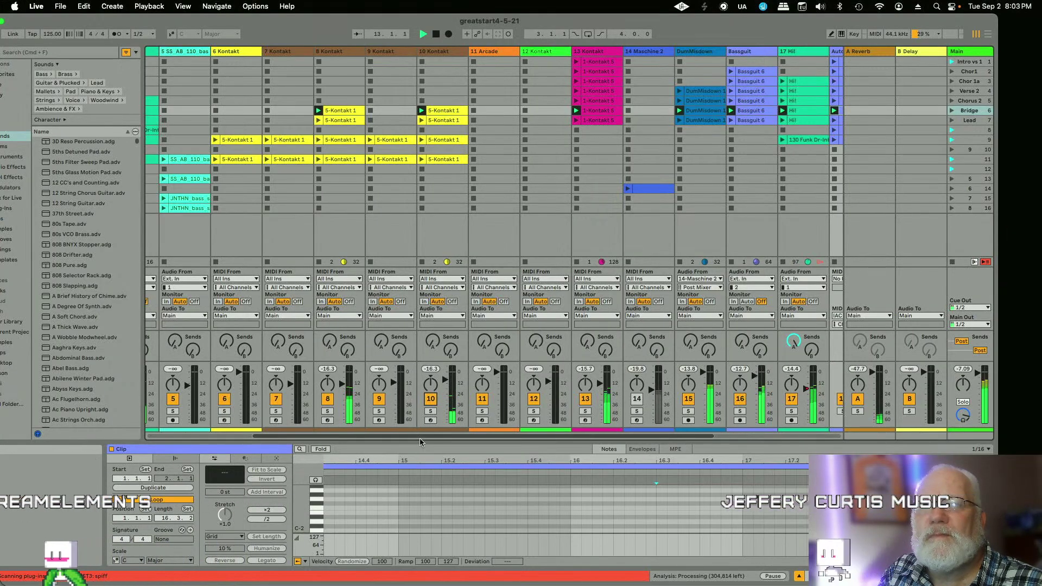
pyautogui.moveTo(419, 438); pyautogui.dragTo(519, 438)
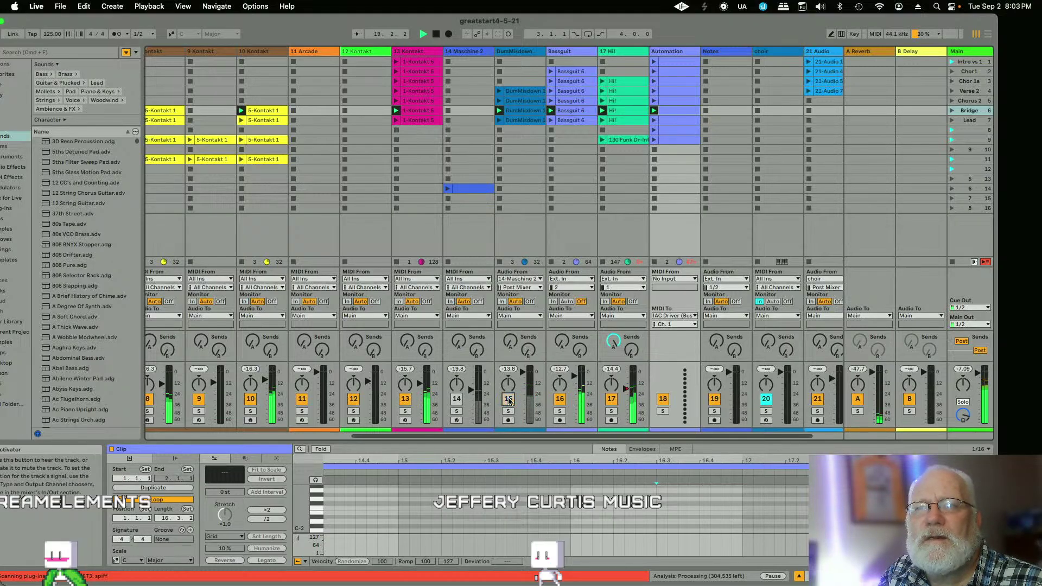
pyautogui.click(562, 399)
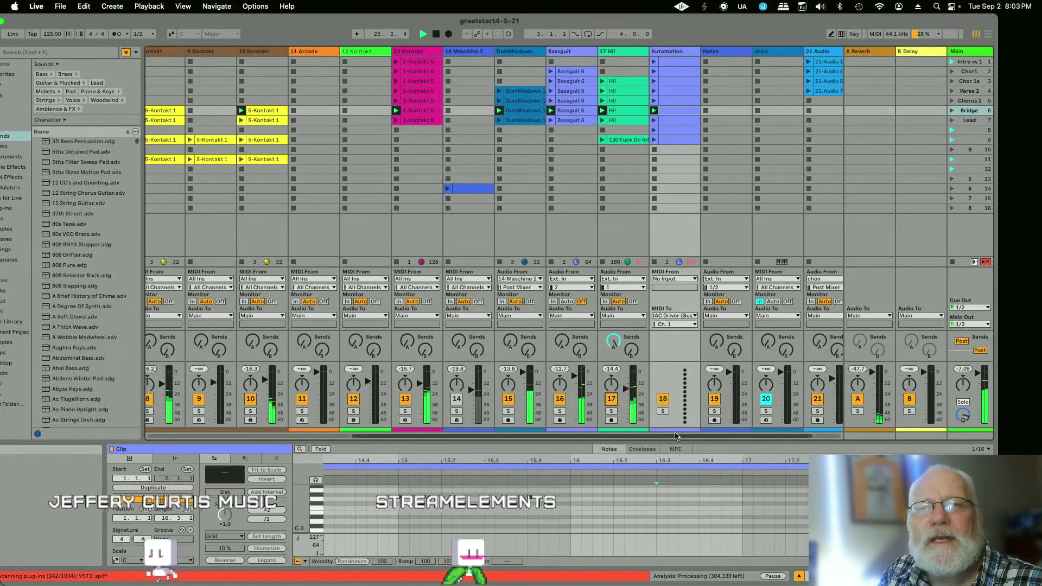
pyautogui.moveTo(672, 438); pyautogui.dragTo(407, 434)
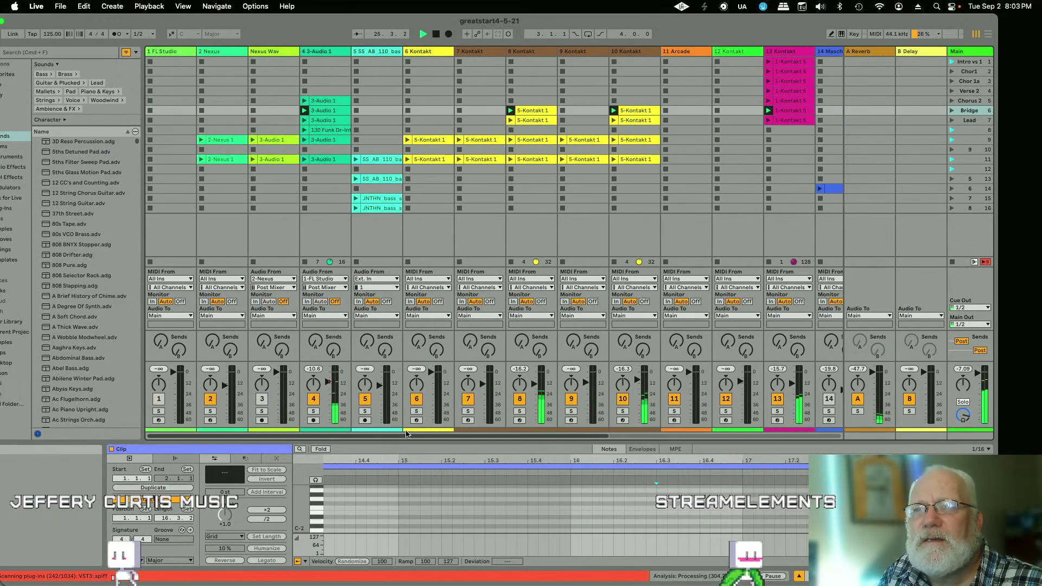
pyautogui.moveTo(478, 433); pyautogui.dragTo(566, 434)
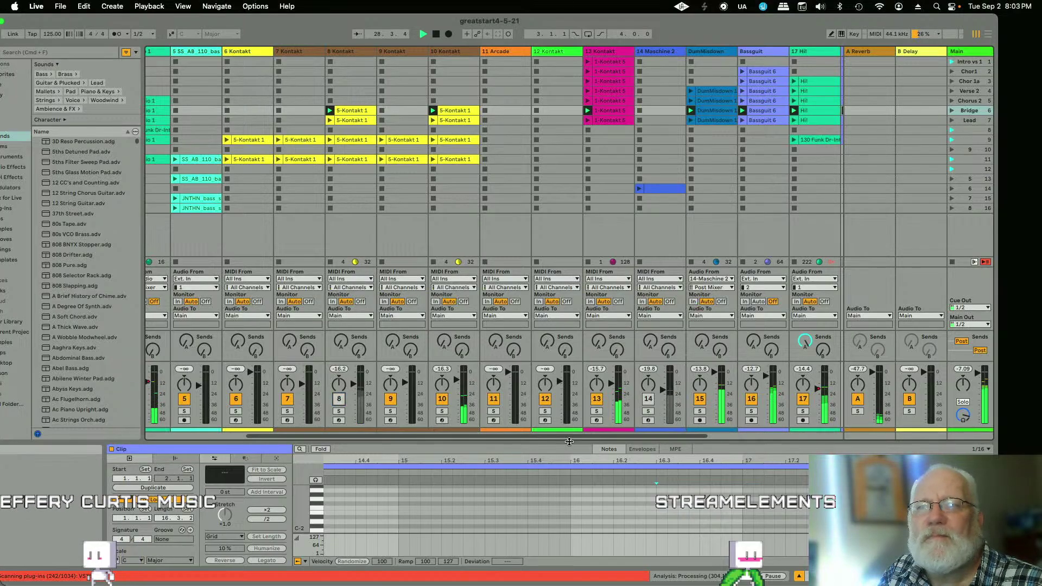
pyautogui.moveTo(532, 437); pyautogui.dragTo(663, 440)
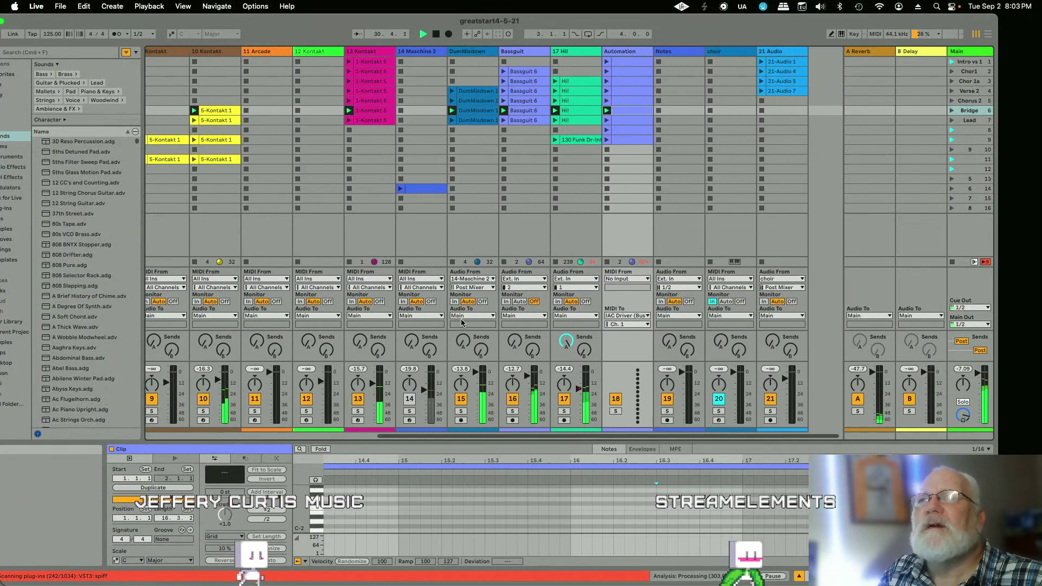
# Step: Save the Live Set as a new file named "greatstart4-5-21b" in the greatstart4-5-21 Project folder
pyautogui.click(60, 6)
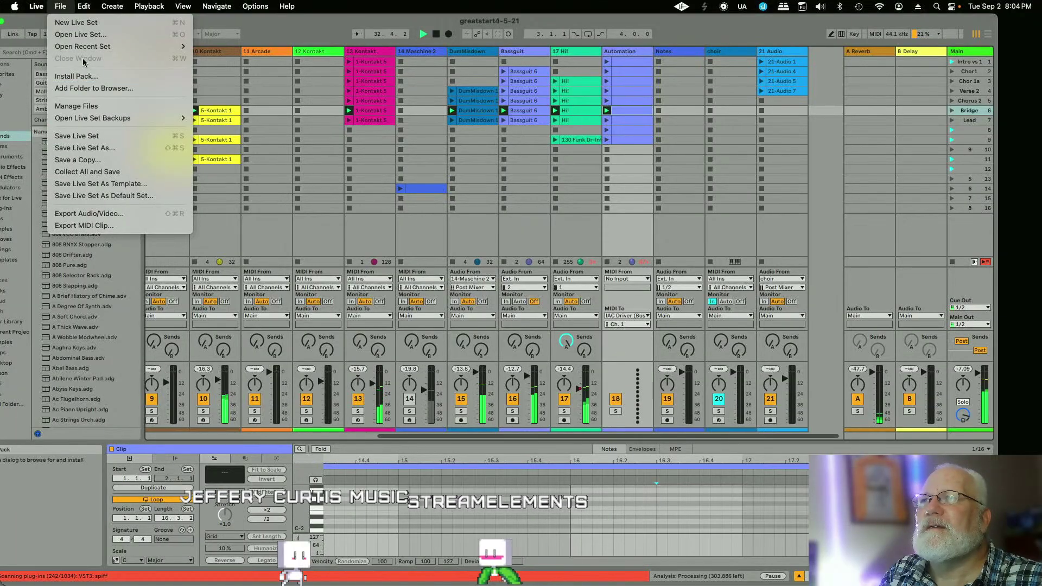
pyautogui.click(72, 137)
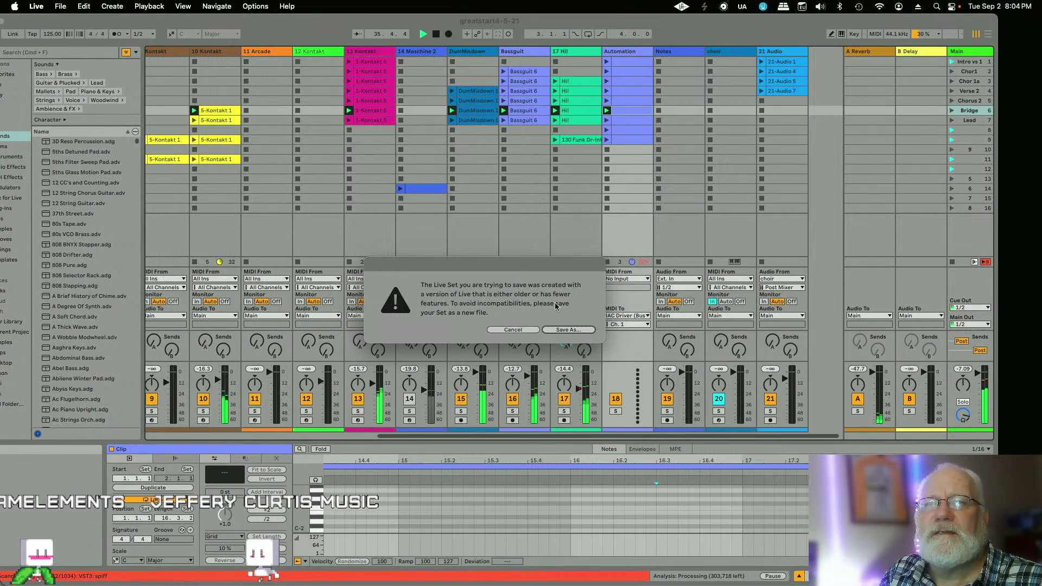
pyautogui.click(565, 331)
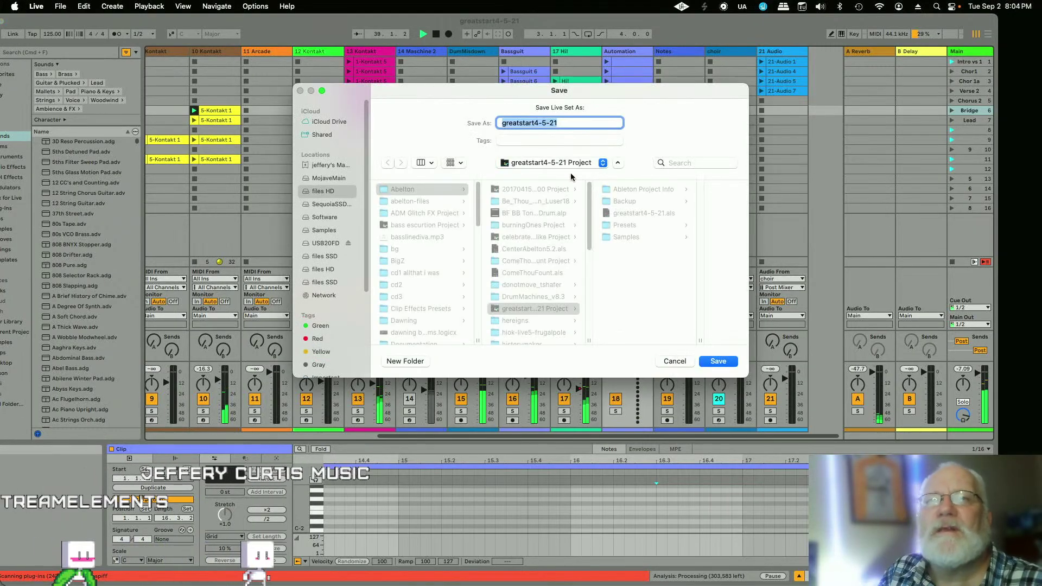
pyautogui.click(564, 122)
pyautogui.write('b')
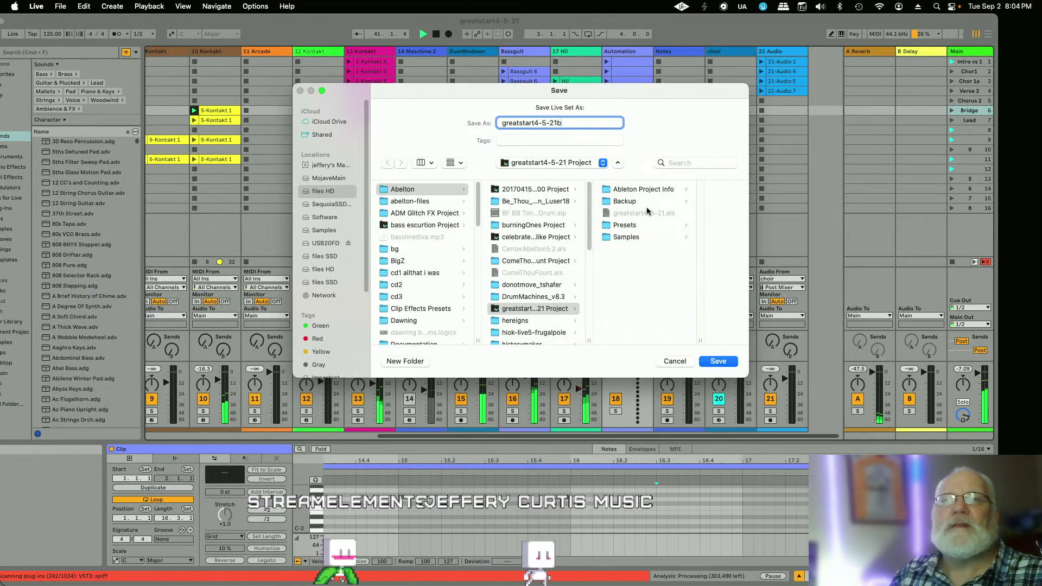
pyautogui.click(718, 360)
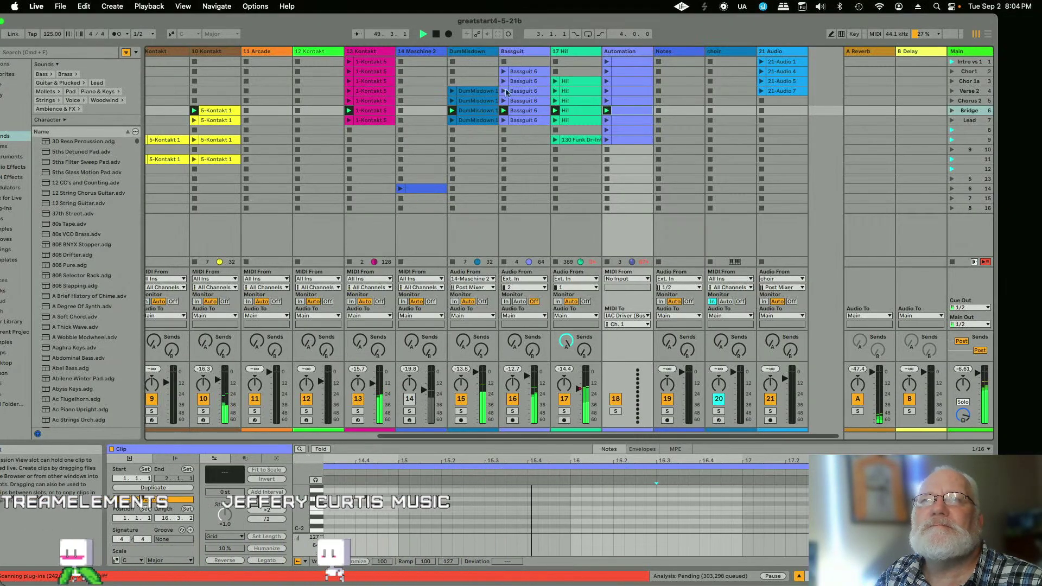
# Step: Stop playback and replay the song from the "Chorus 2" scene to check the transition into "Bridge"
pyautogui.click(434, 36)
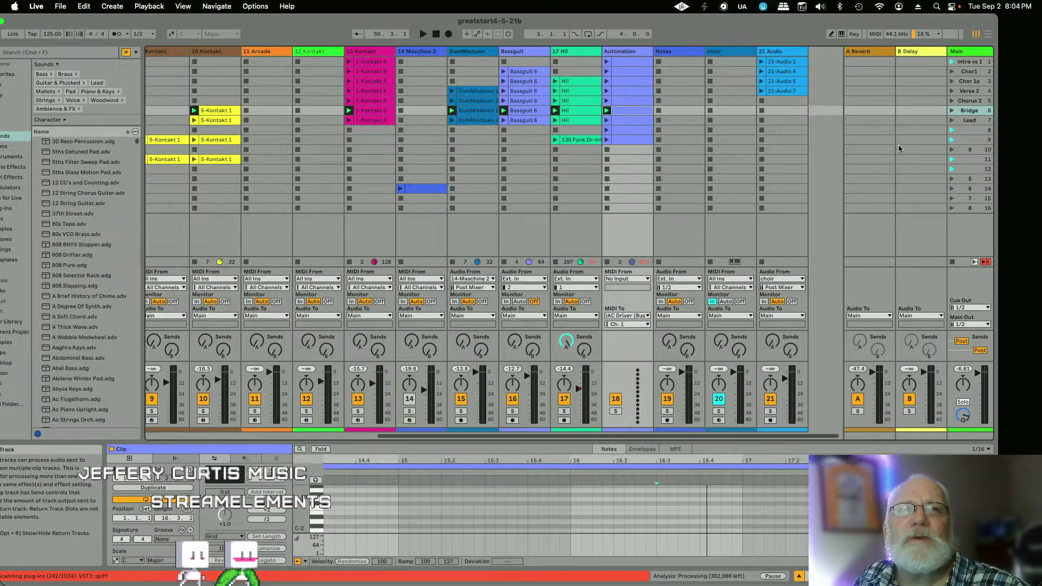
pyautogui.click(960, 121)
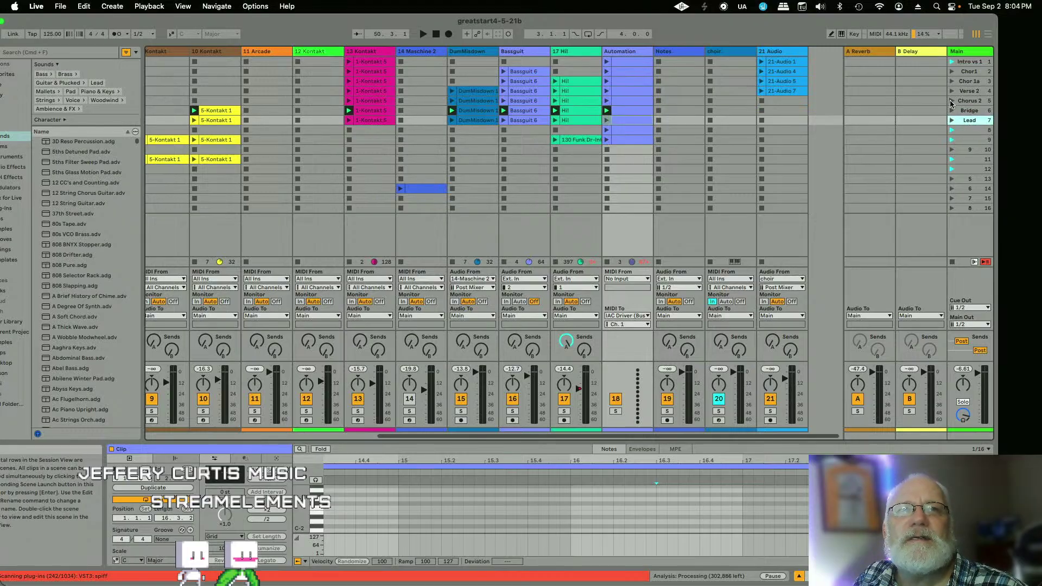
pyautogui.click(951, 102)
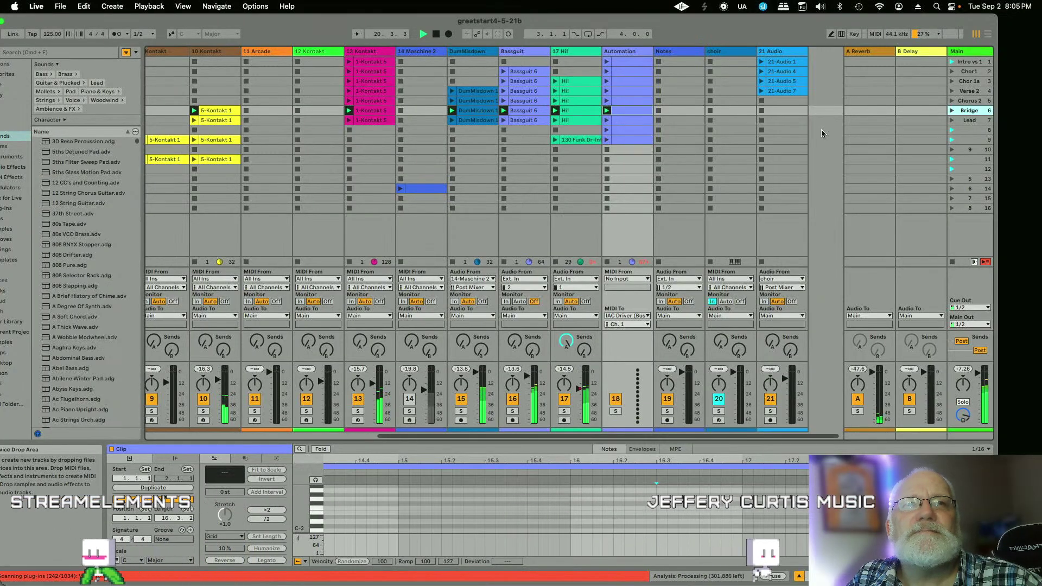
pyautogui.click(968, 122)
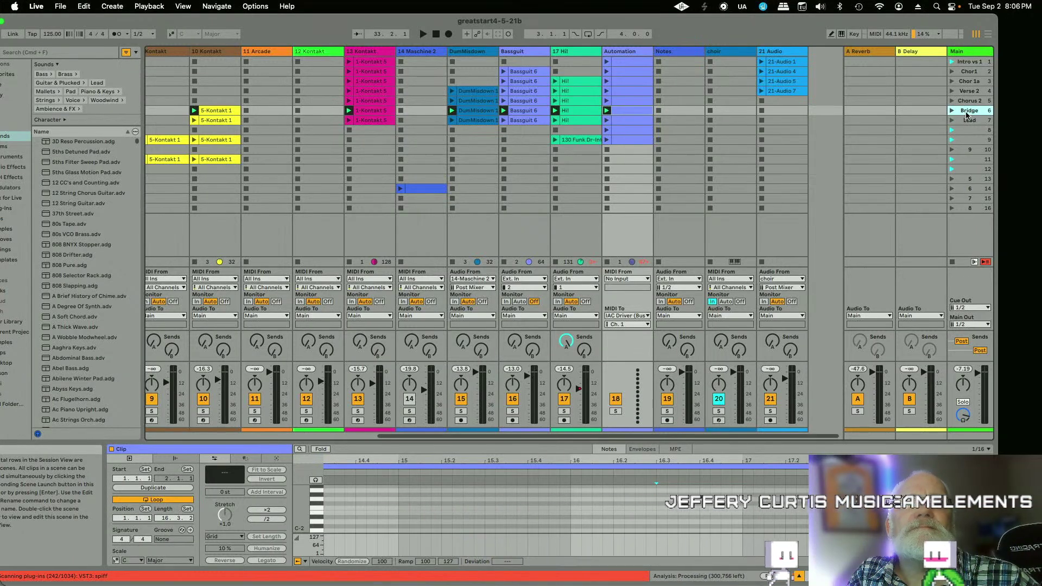
# Step: Inspect the note near the end of the "Chorus 2" Automation clip and select the "Lead" scene
pyautogui.click(967, 102)
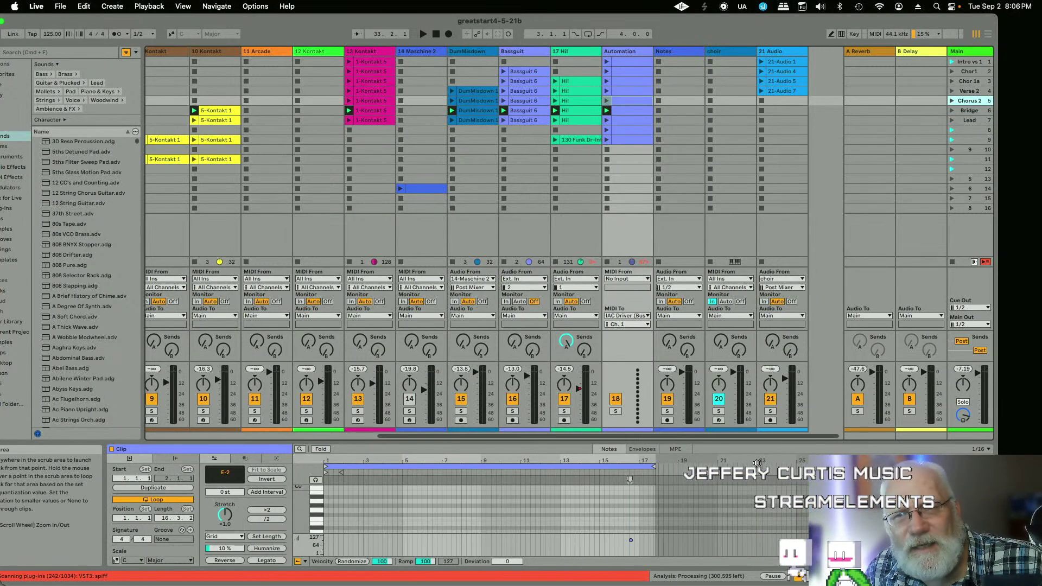
pyautogui.scroll(-3, 666, 503)
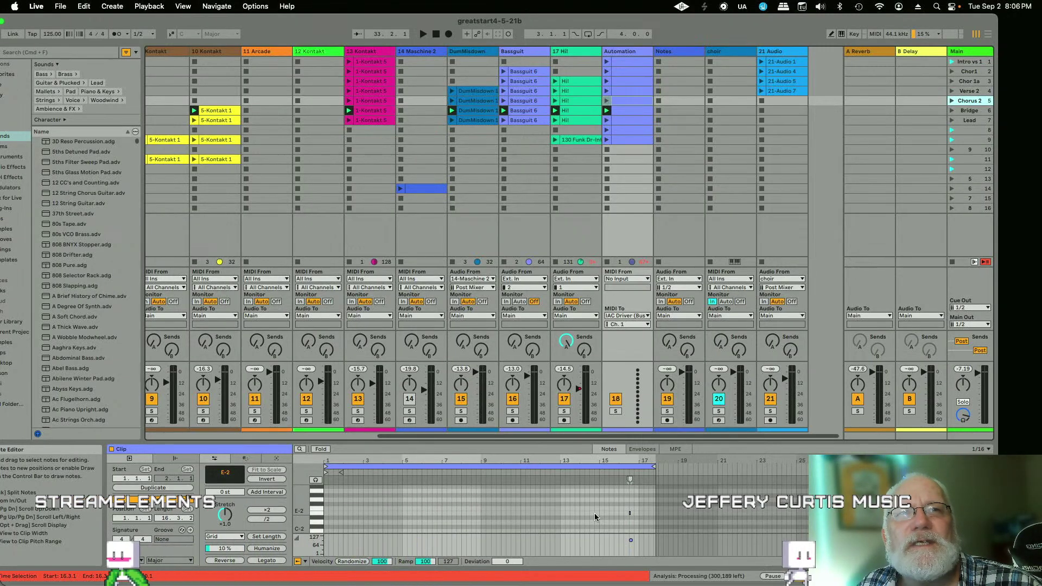
pyautogui.click(972, 122)
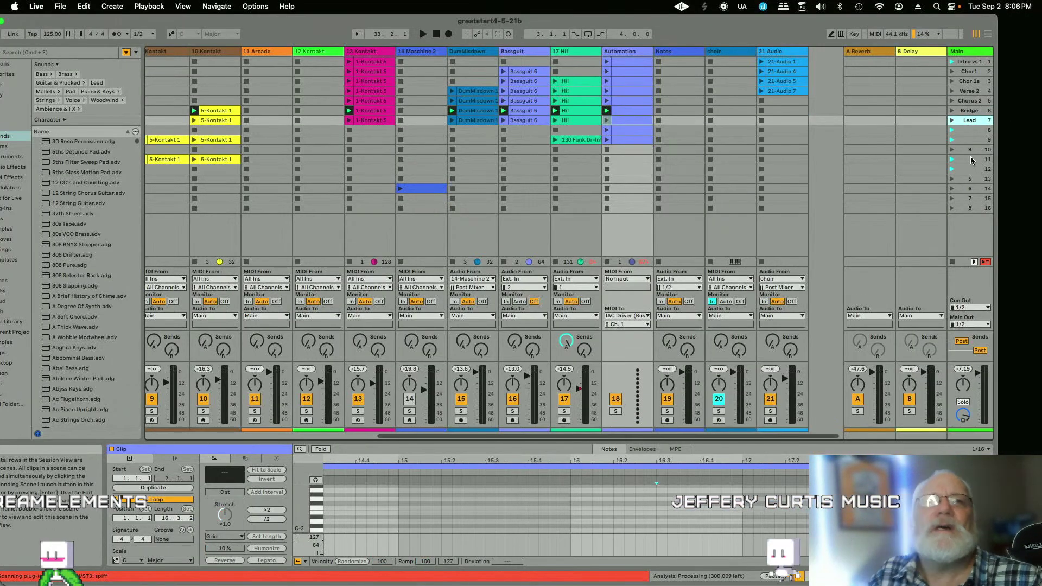
# Step: Play through the scenes below "Lead" from scene 8 to scene 11 to hear their parts
pyautogui.click(968, 131)
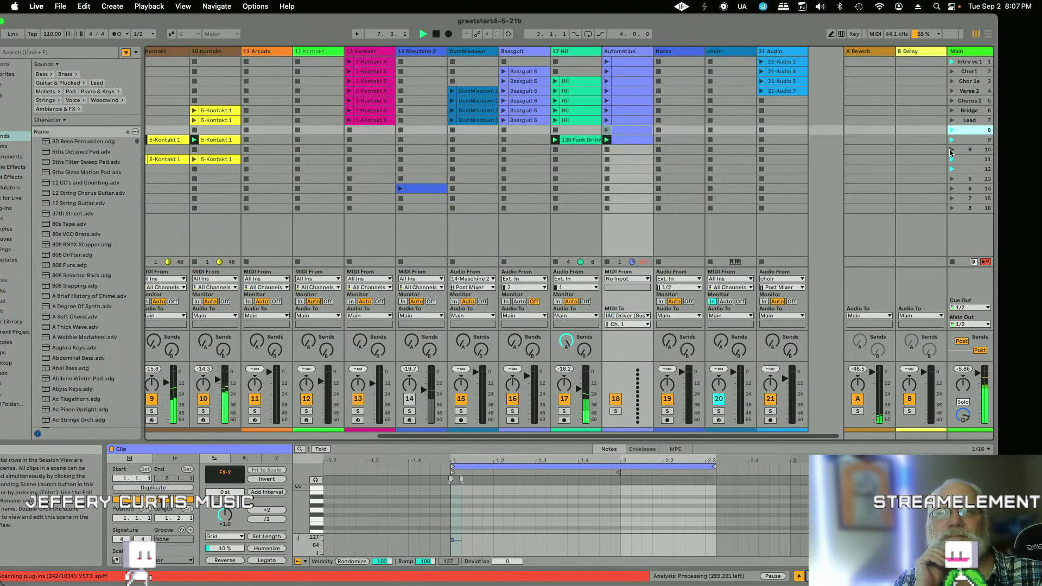
pyautogui.click(950, 150)
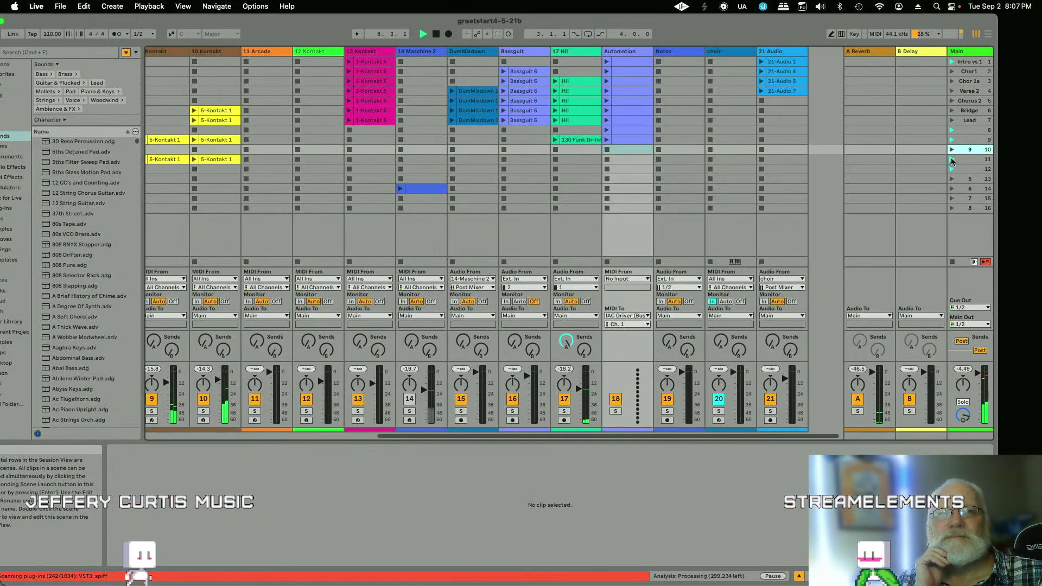
pyautogui.click(950, 159)
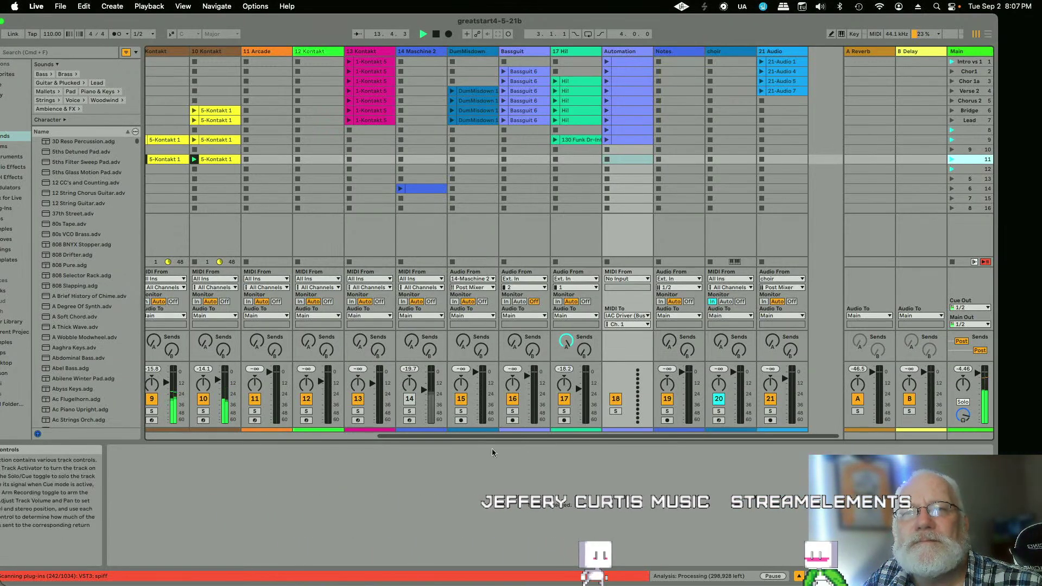
# Step: Solo track 4 and track 5 one after the other while scene 11 plays to identify their parts
pyautogui.moveTo(504, 441); pyautogui.dragTo(247, 438)
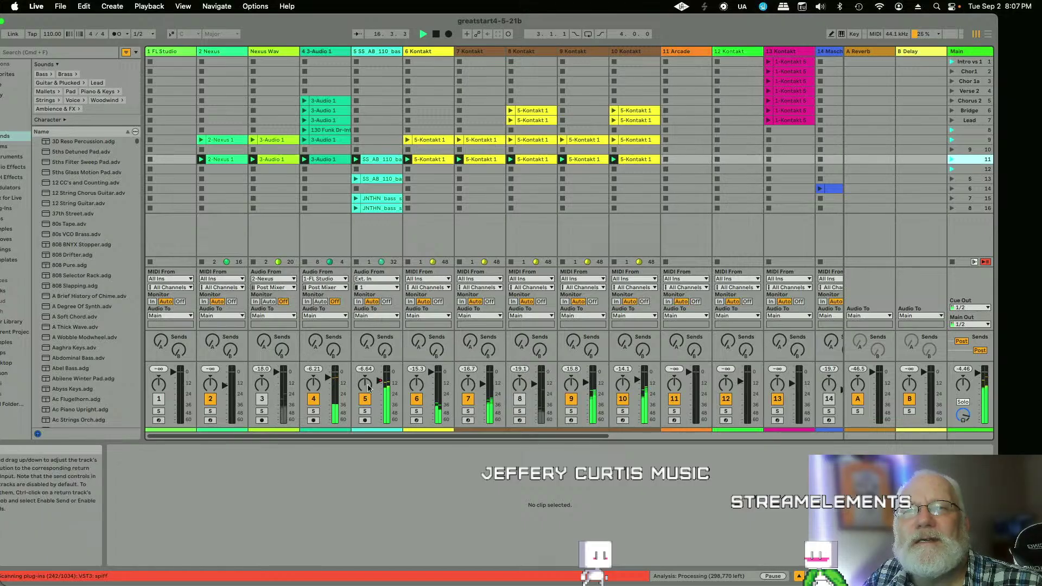
pyautogui.click(313, 413)
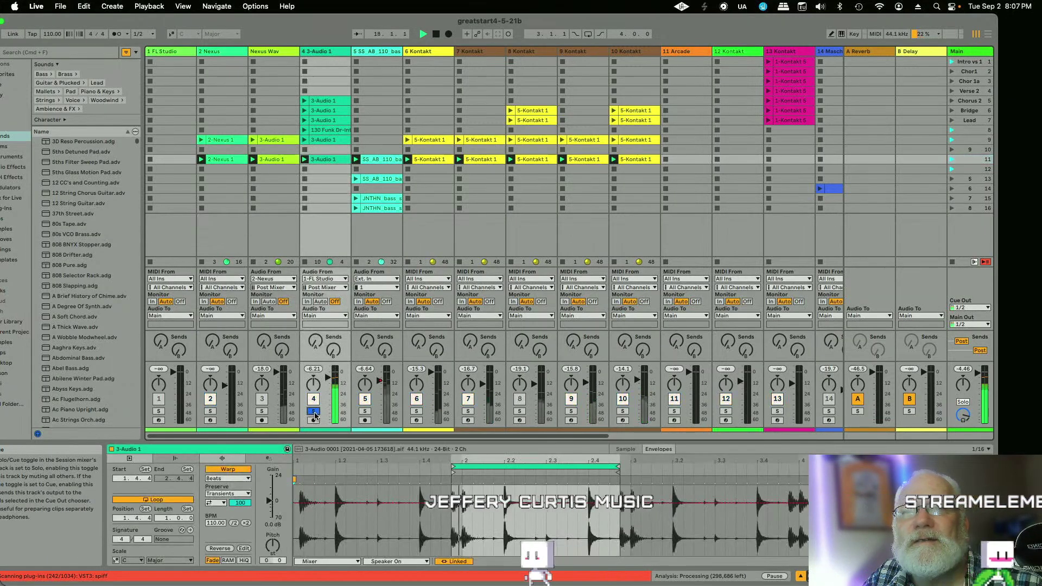
pyautogui.click(367, 413)
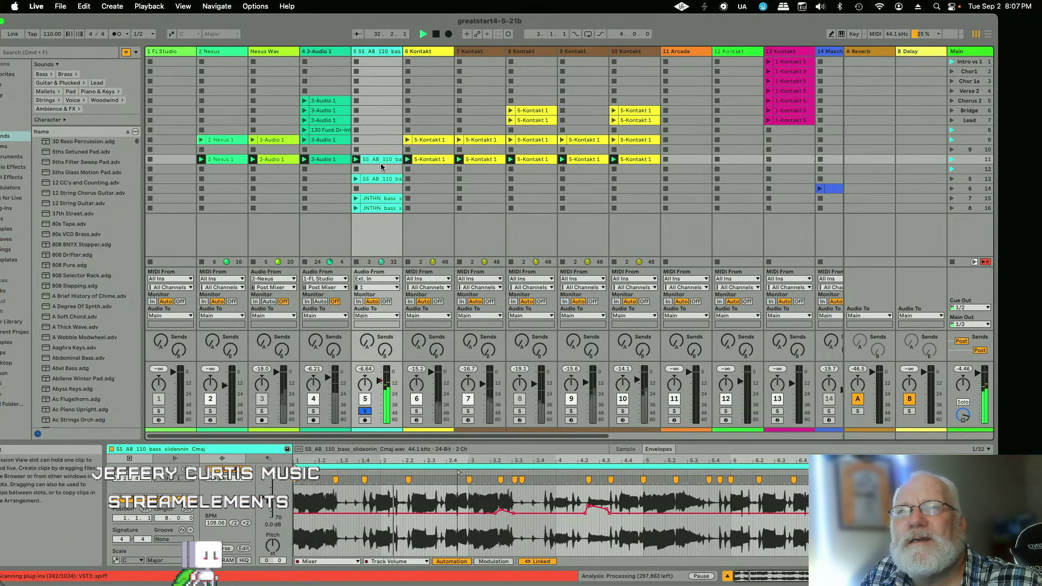
# Step: Audition the three other bass clips in track 5, in scenes 13, 15 and 16, and stop playback
pyautogui.click(356, 180)
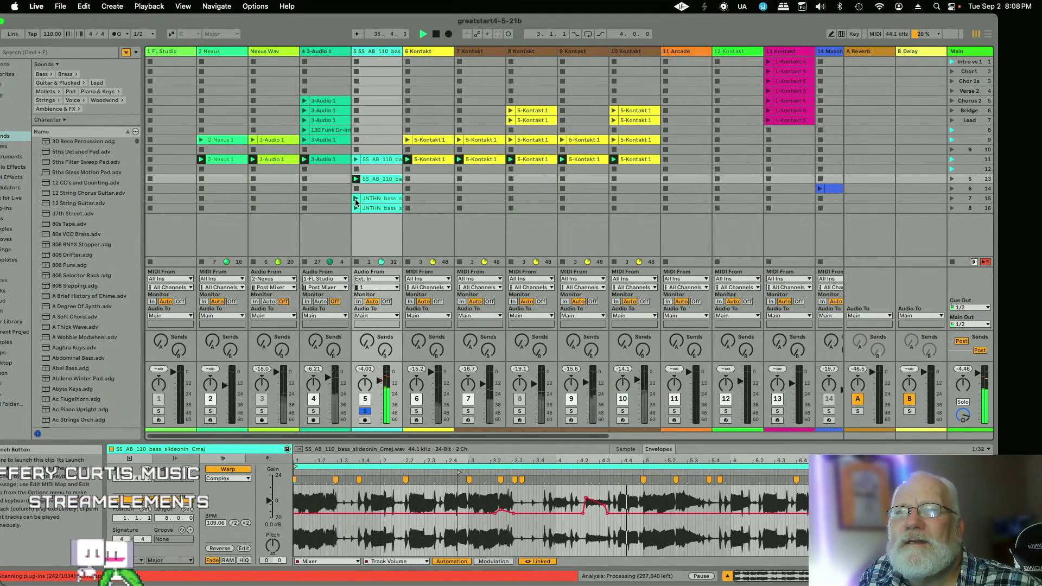
pyautogui.click(356, 200)
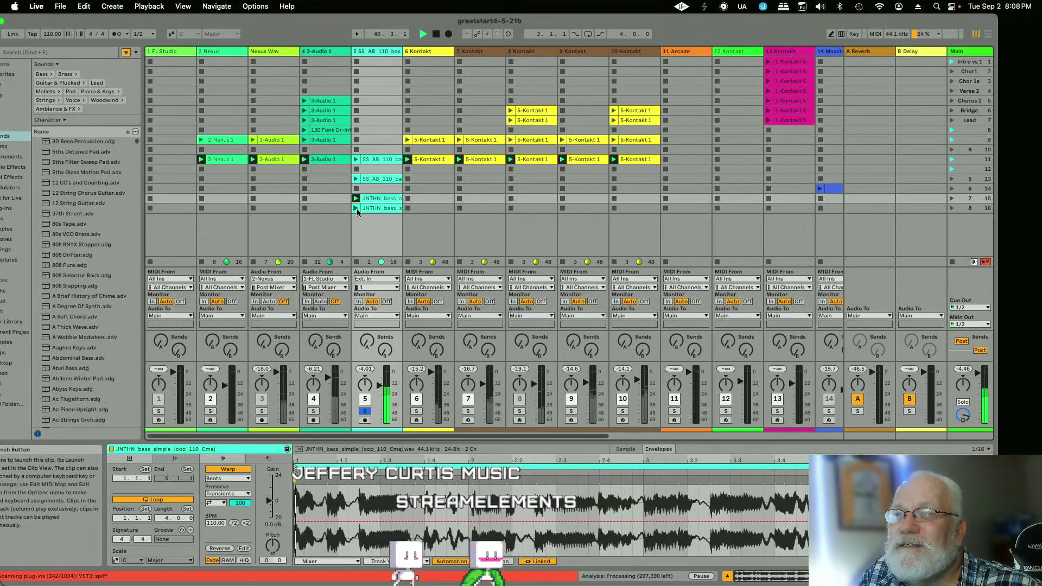
pyautogui.click(357, 209)
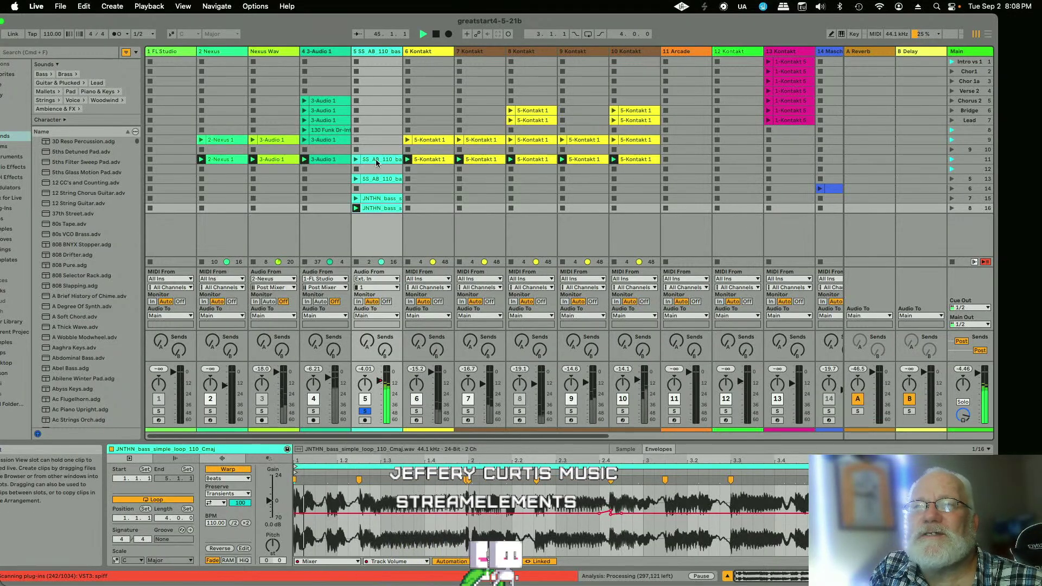
pyautogui.click(435, 34)
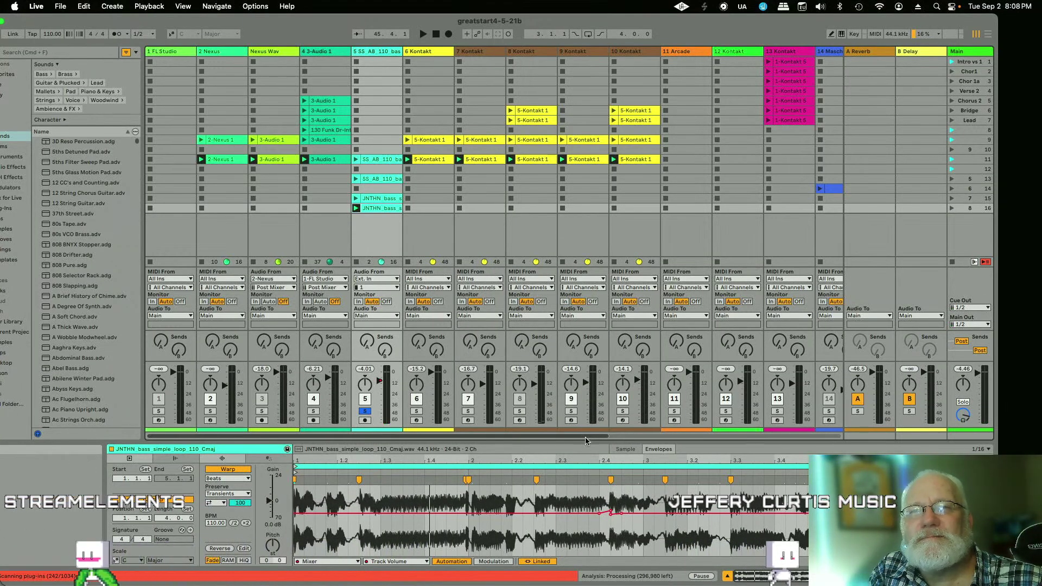
# Step: Enter MIDI map mode and delete the F-2 and F#-2 note mappings of scenes 8 and 9
pyautogui.moveTo(585, 438); pyautogui.dragTo(776, 439)
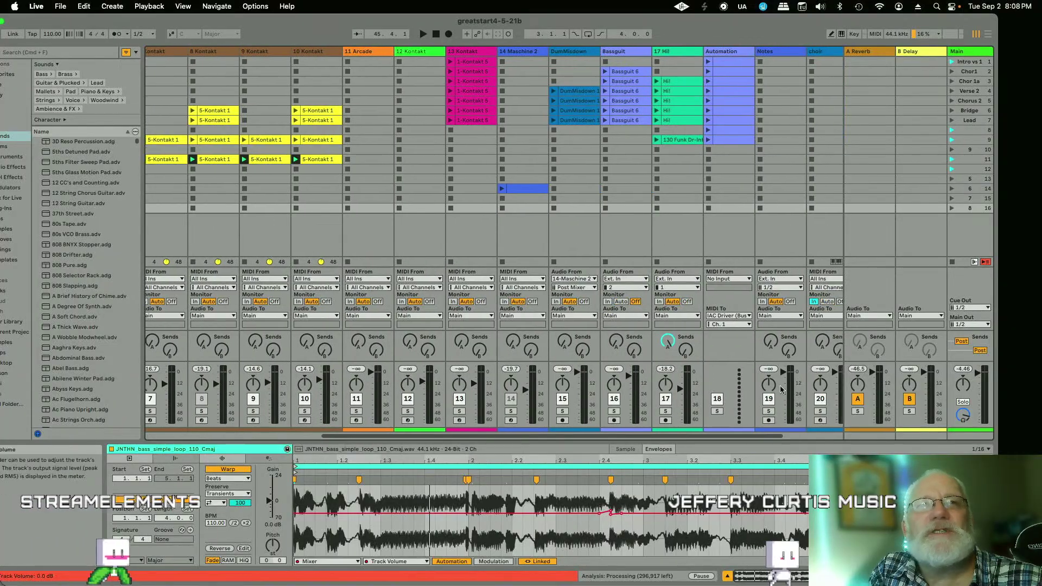
pyautogui.click(966, 121)
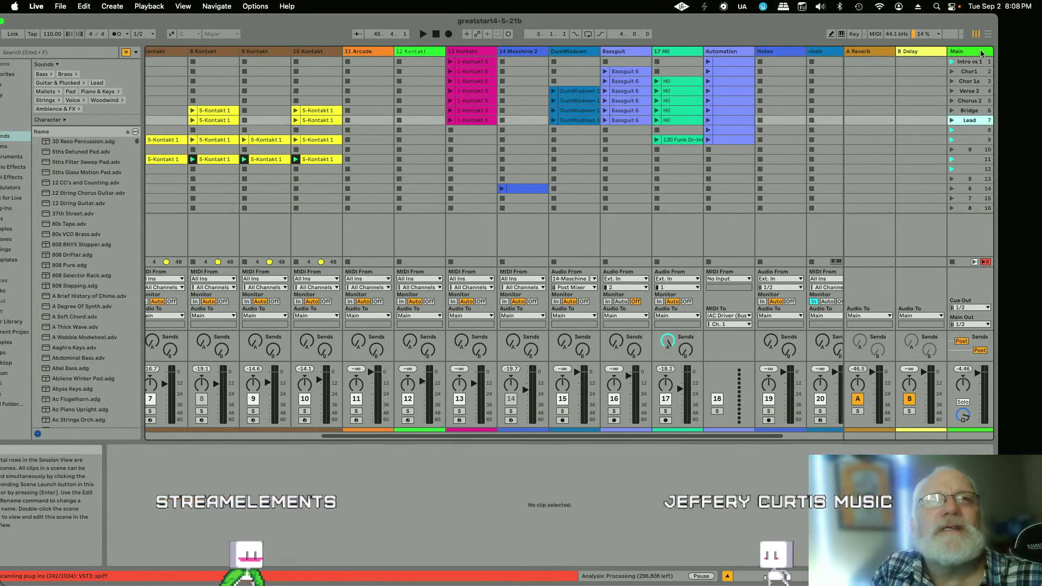
pyautogui.press('Up')
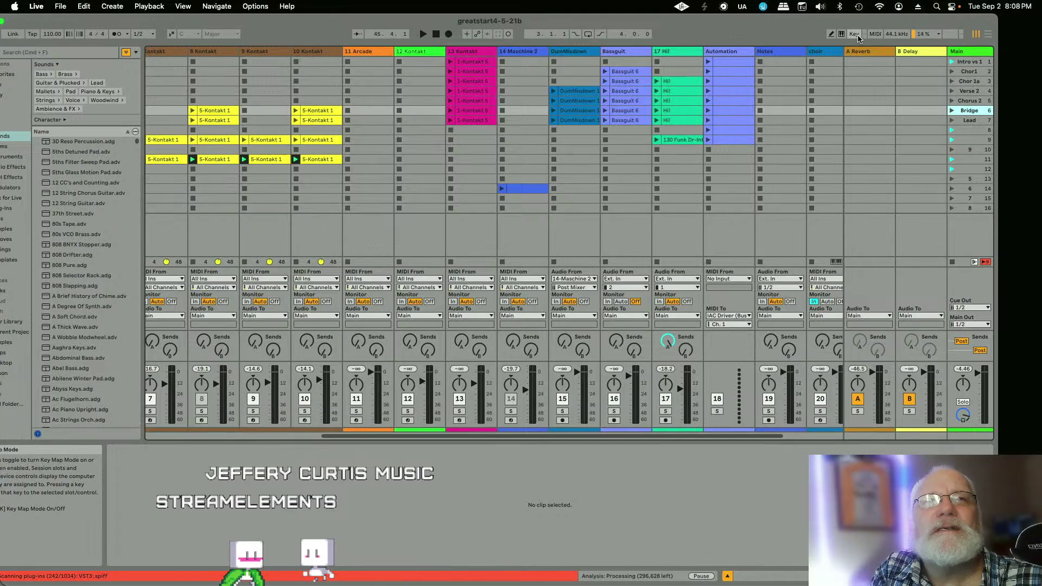
pyautogui.click(877, 34)
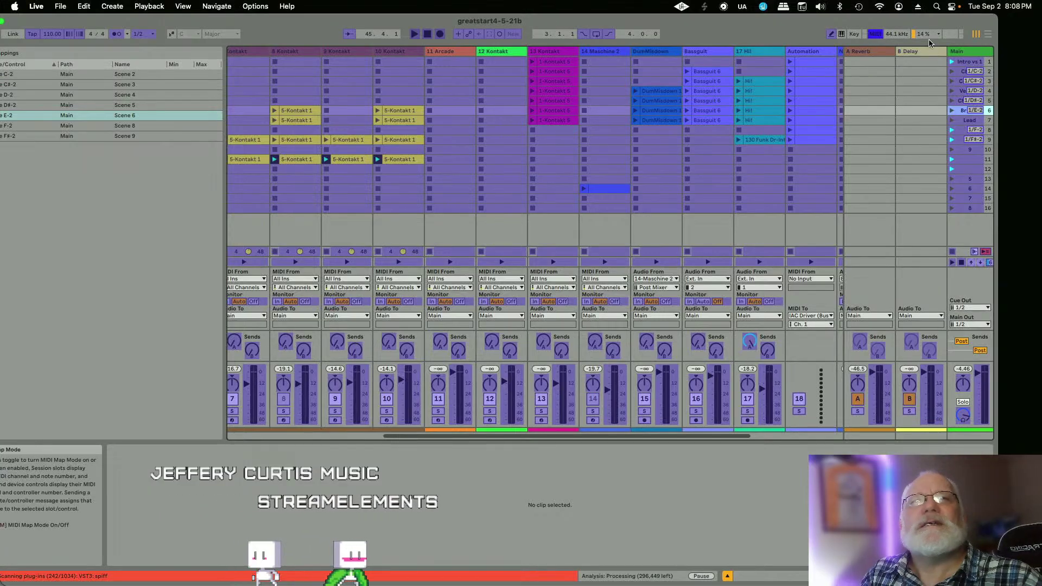
pyautogui.click(977, 130)
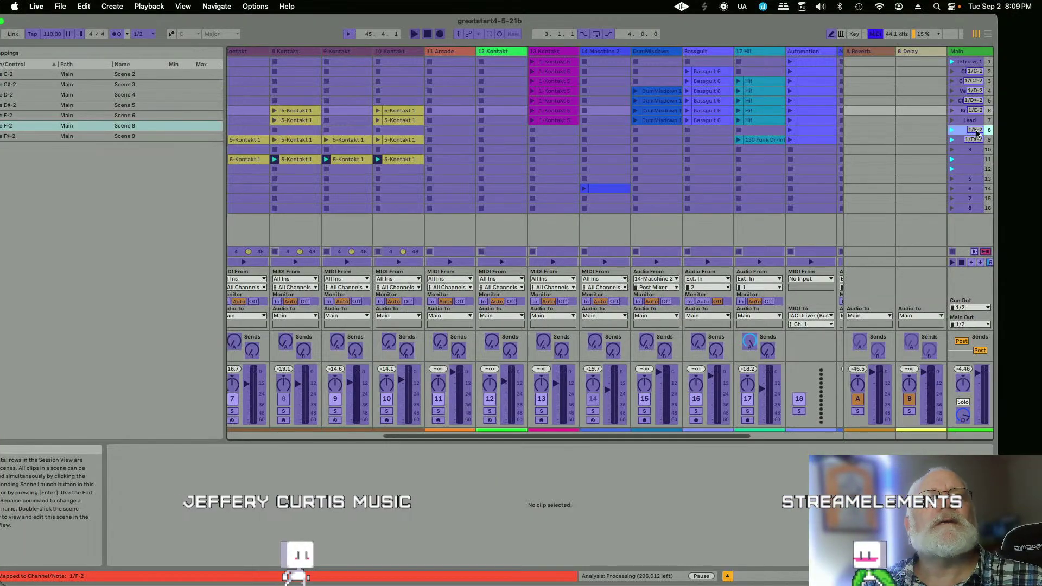
pyautogui.press('Delete')
pyautogui.click(975, 141)
pyautogui.press('Delete')
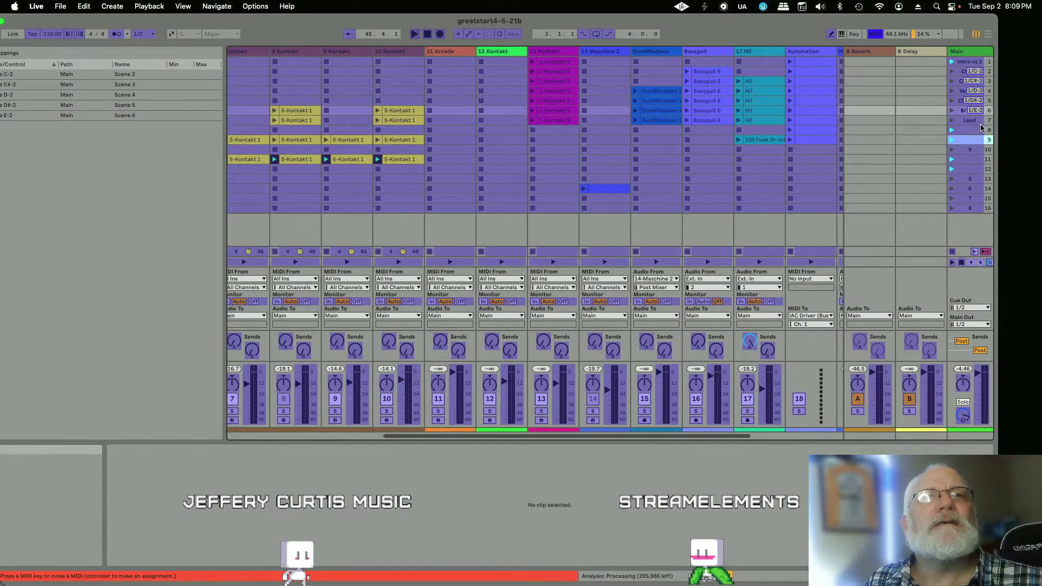
# Step: Check the "Lead" scene's options and the key mappings for a way to assign its launch
pyautogui.click(976, 121)
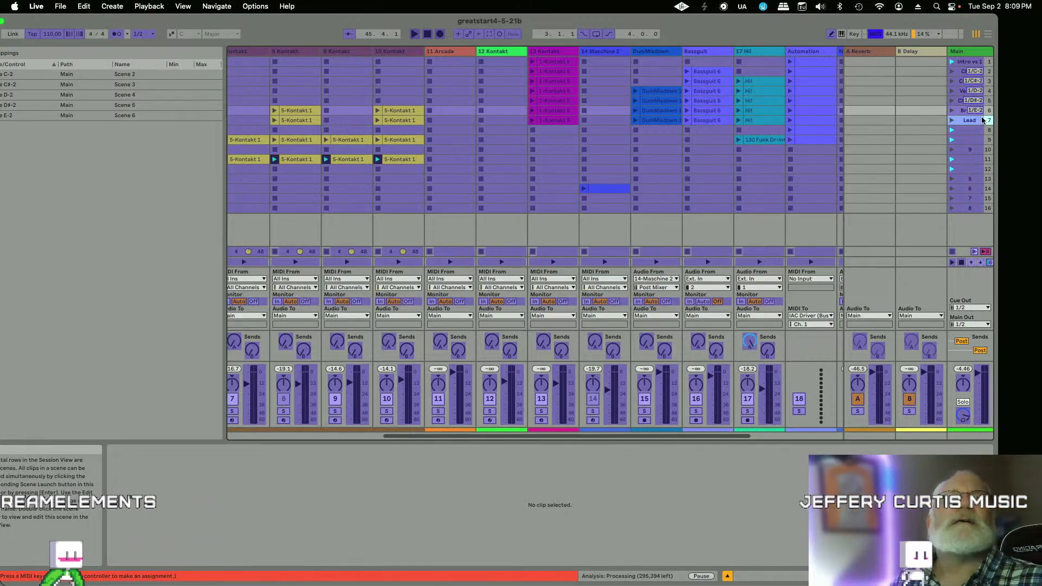
pyautogui.rightClick(971, 124)
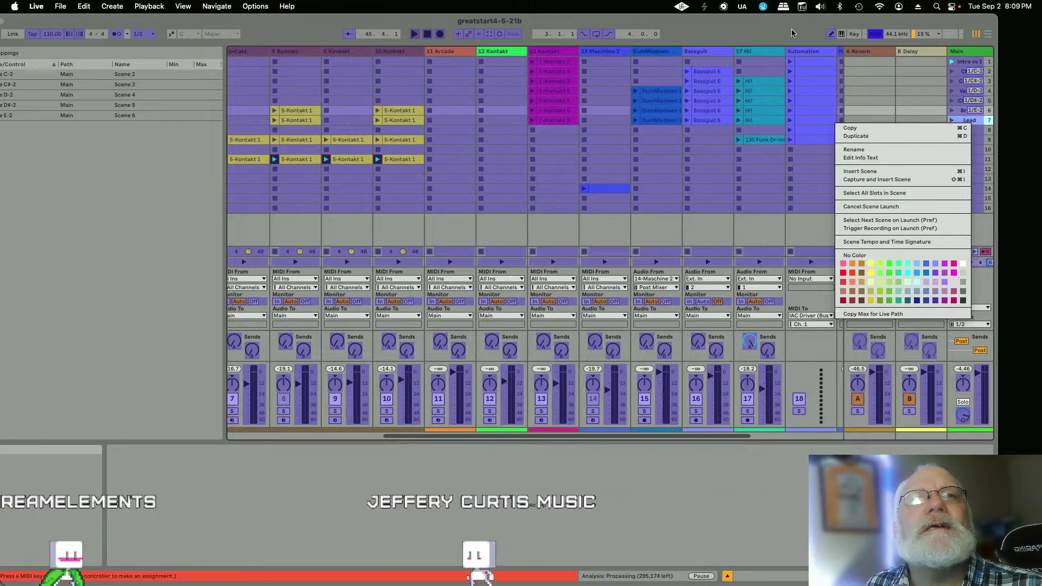
pyautogui.press('Escape')
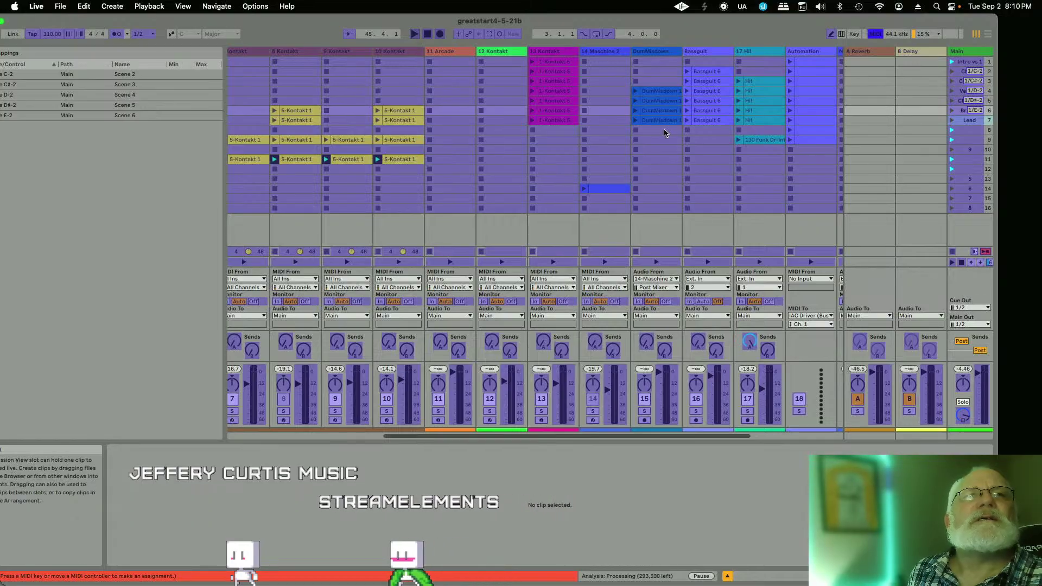
pyautogui.click(855, 36)
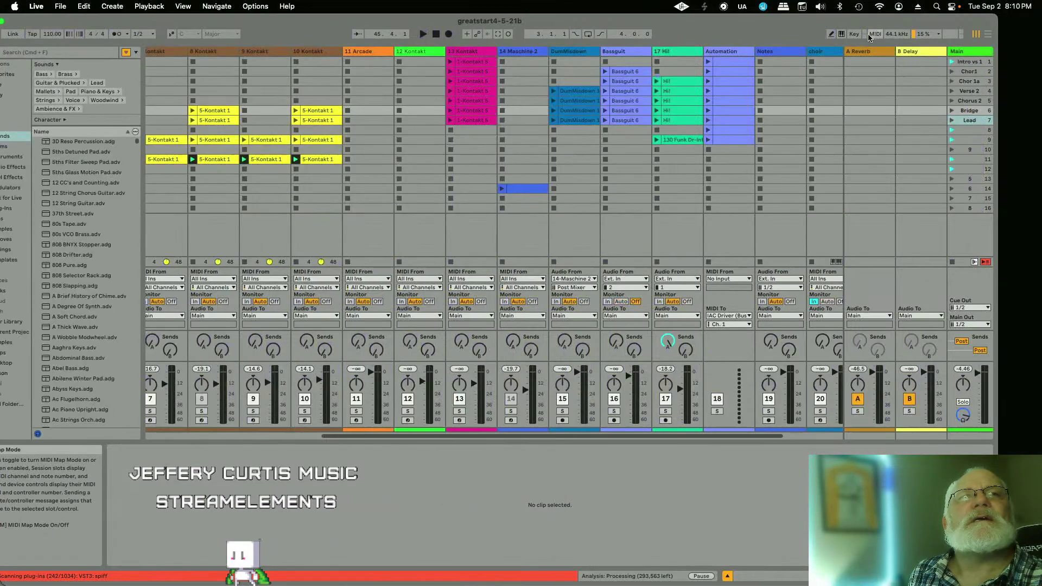
pyautogui.click(855, 36)
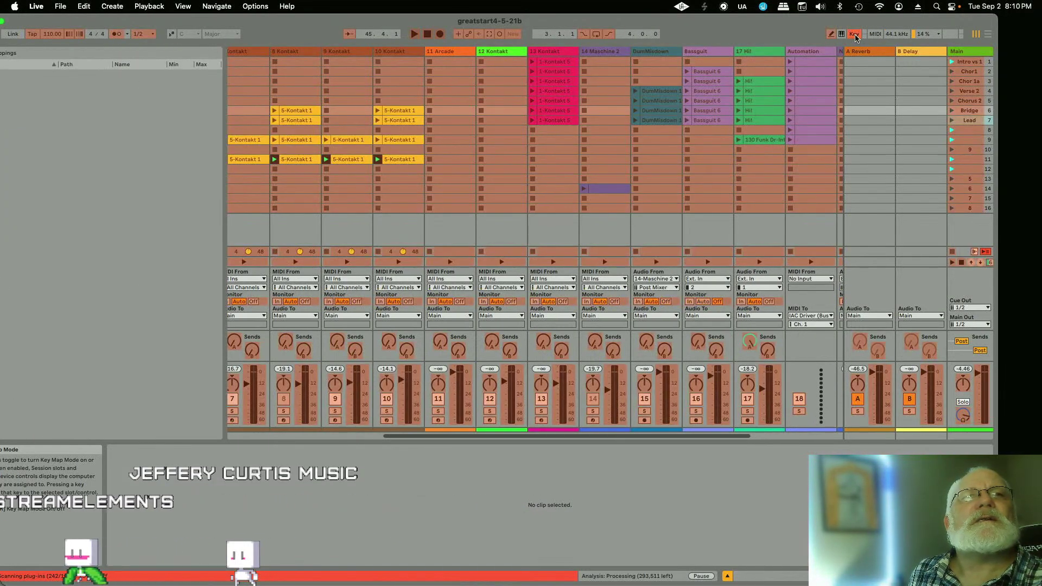
pyautogui.click(855, 35)
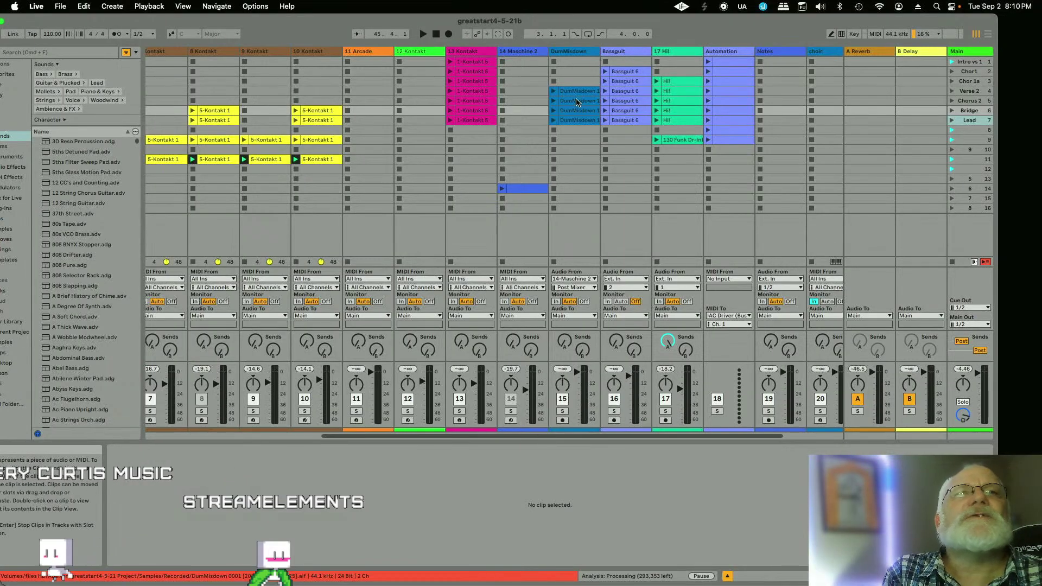
# Step: Check the "Bridge" scene's entry in the MIDI mappings and leave MIDI map mode
pyautogui.click(961, 112)
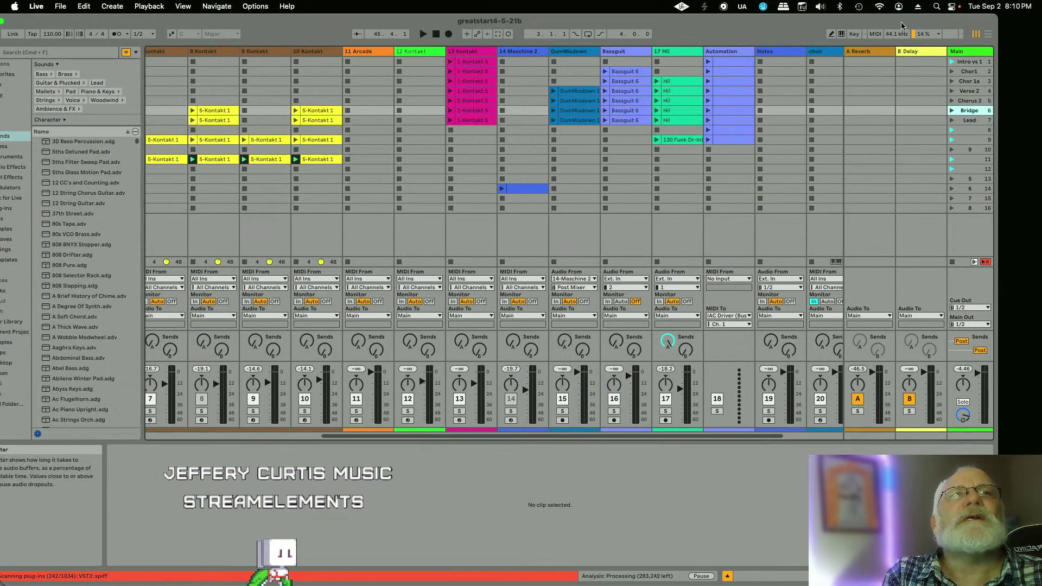
pyautogui.click(875, 34)
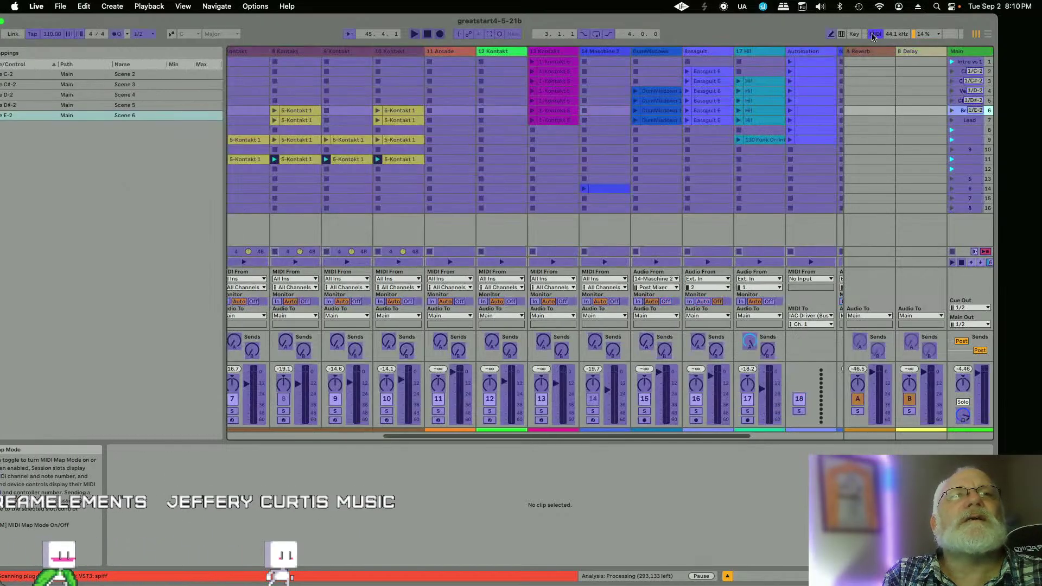
pyautogui.click(874, 34)
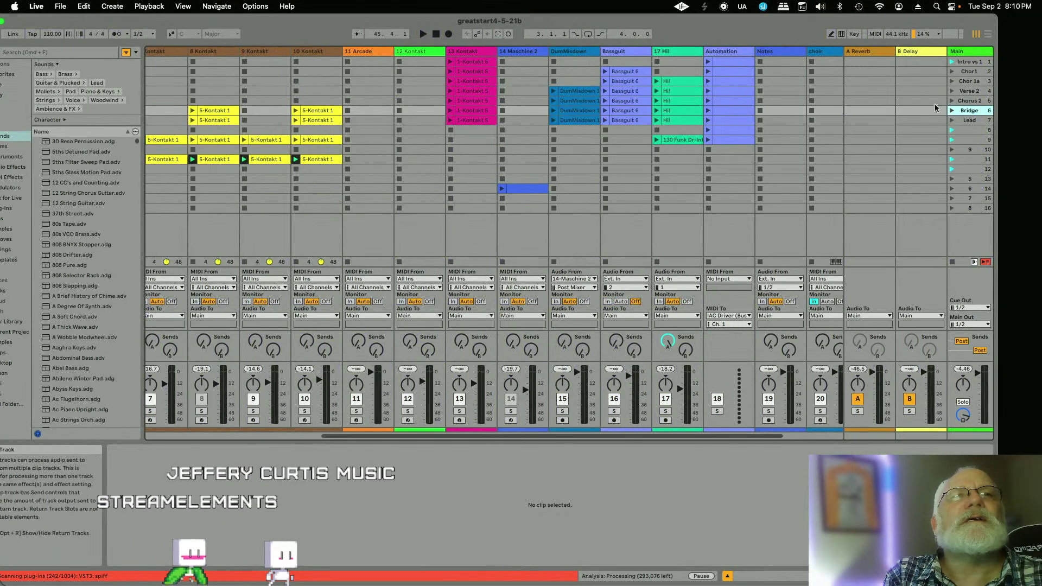
# Step: Try to assign a MIDI note to the "Lead" scene in MIDI map mode
pyautogui.click(966, 121)
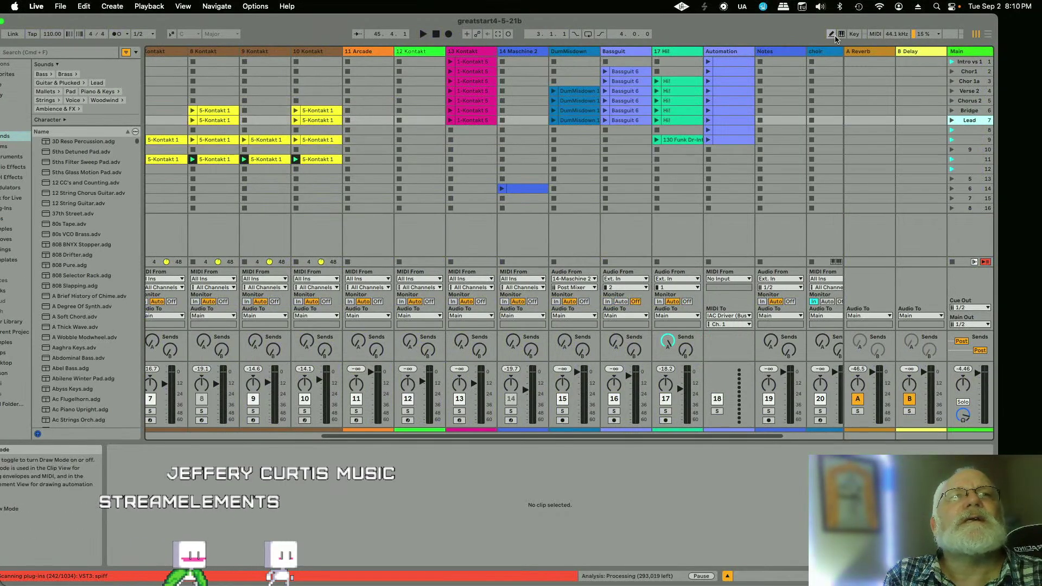
pyautogui.click(875, 34)
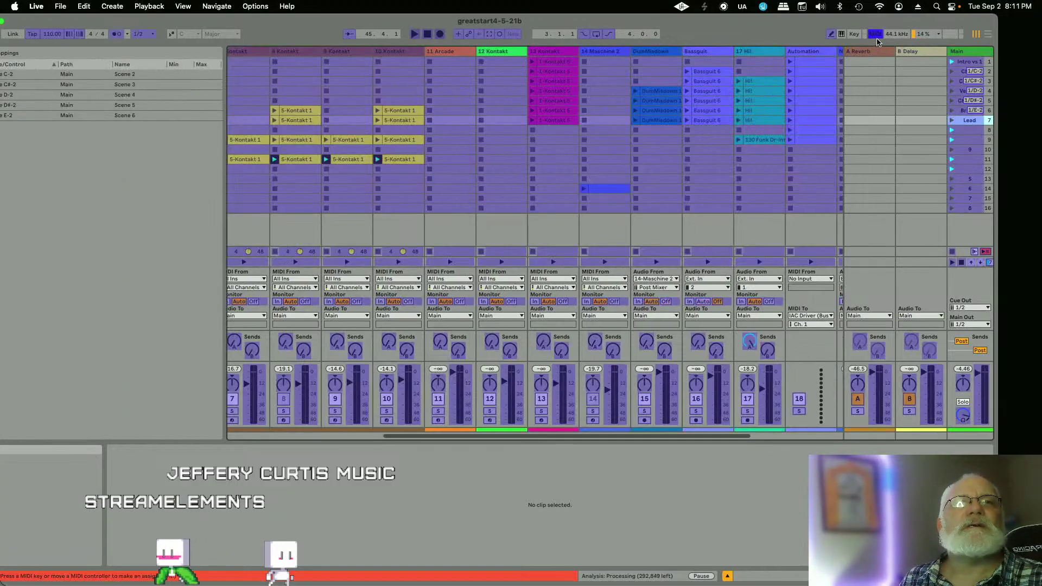
pyautogui.press('space')
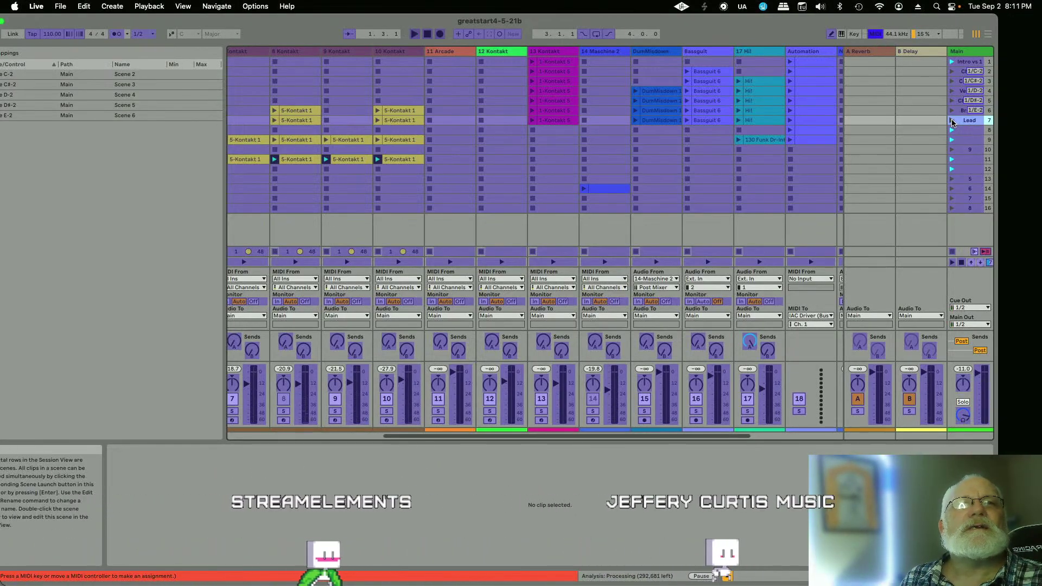
pyautogui.click(878, 34)
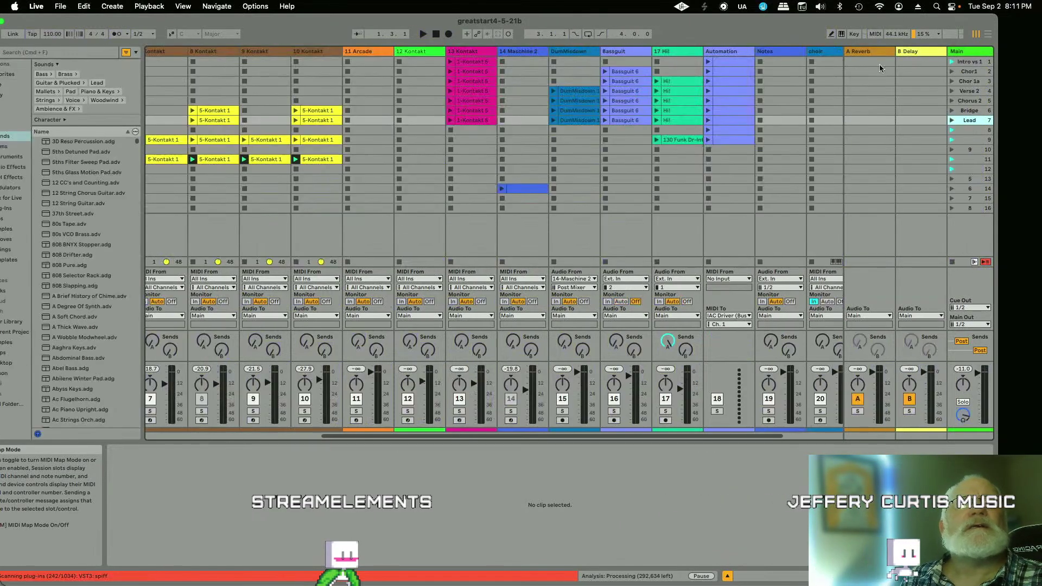
# Step: Play the "Bridge" scene briefly, stop playback and turn off the solo on track 5
pyautogui.click(952, 111)
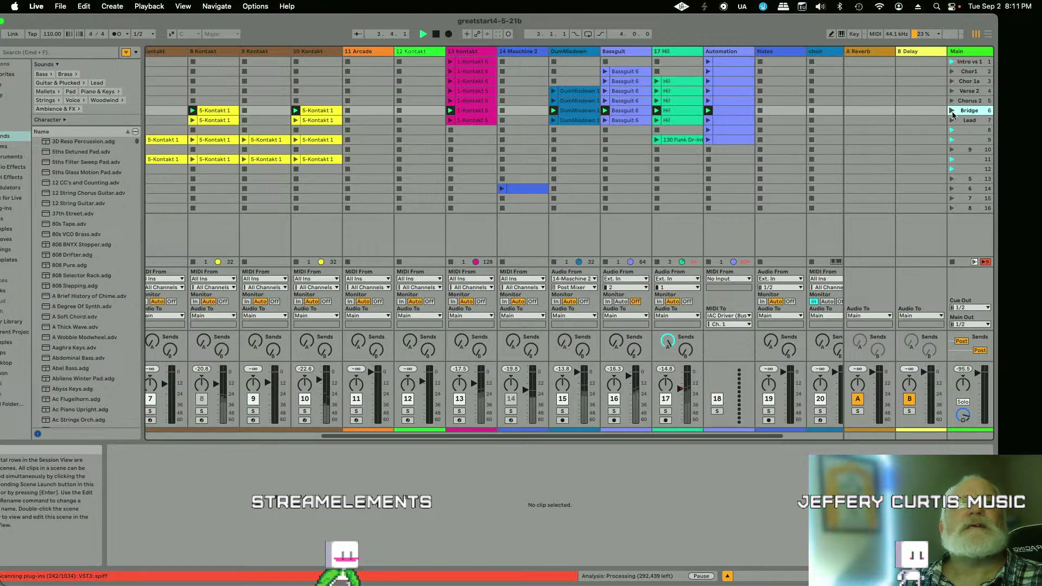
pyautogui.click(434, 35)
pyautogui.click(434, 34)
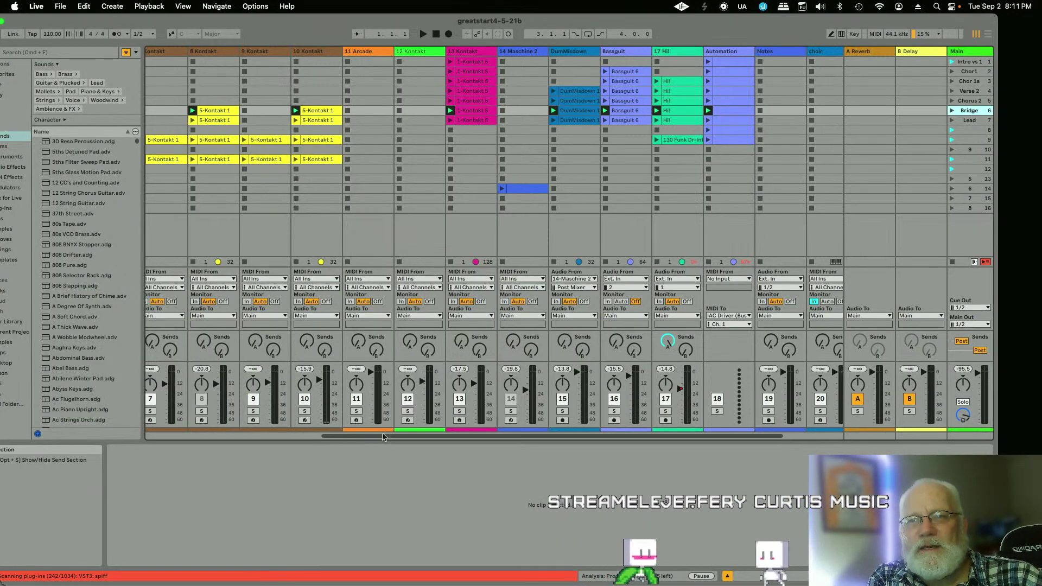
pyautogui.hscroll(-5, 383, 441)
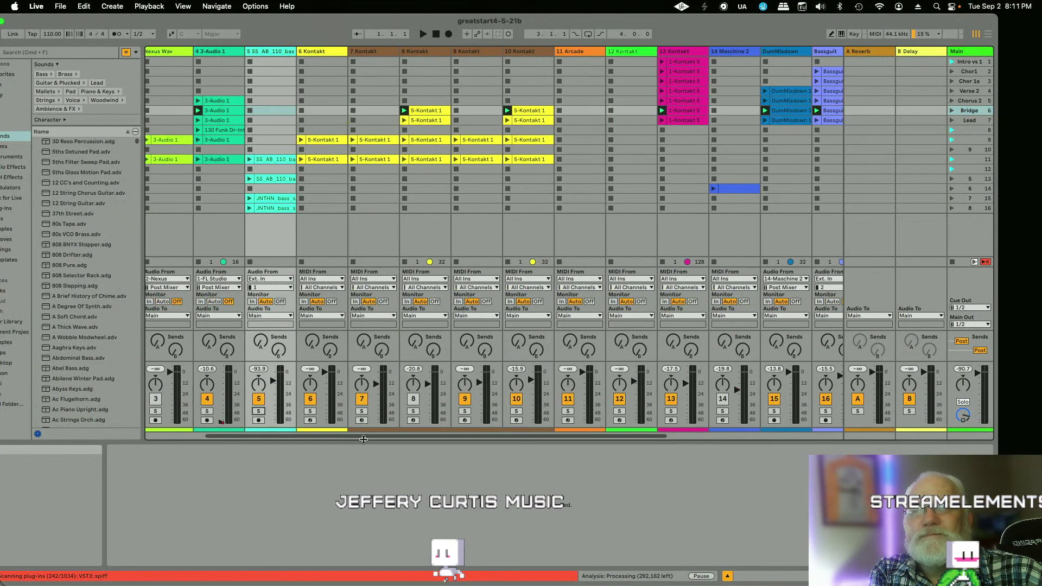
# Step: Check the scene entries in the MIDI mappings and play the "Lead" scene
pyautogui.moveTo(364, 437); pyautogui.dragTo(532, 441)
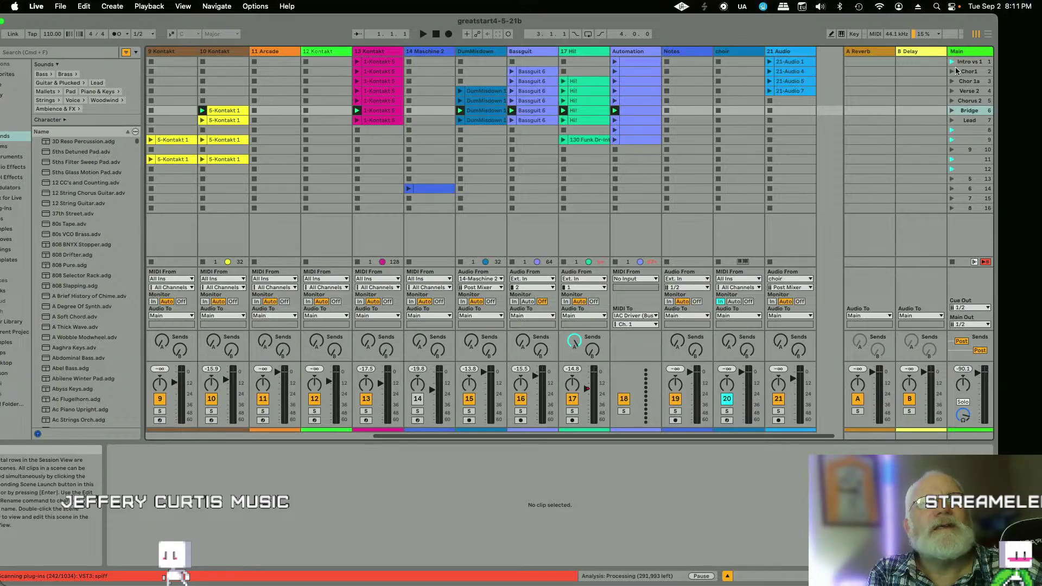
pyautogui.click(874, 34)
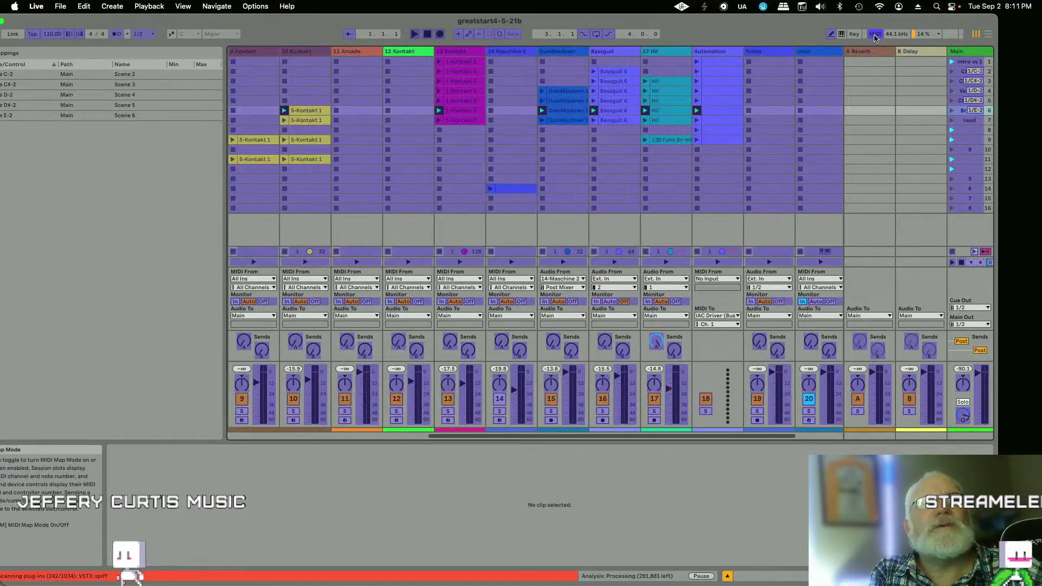
pyautogui.click(874, 35)
pyautogui.click(965, 122)
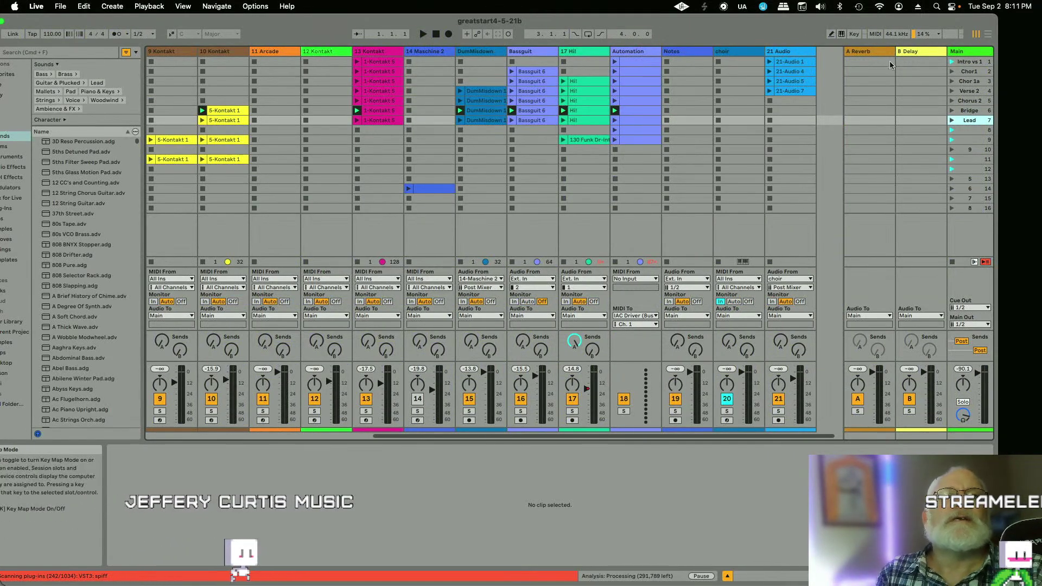
pyautogui.press('Return')
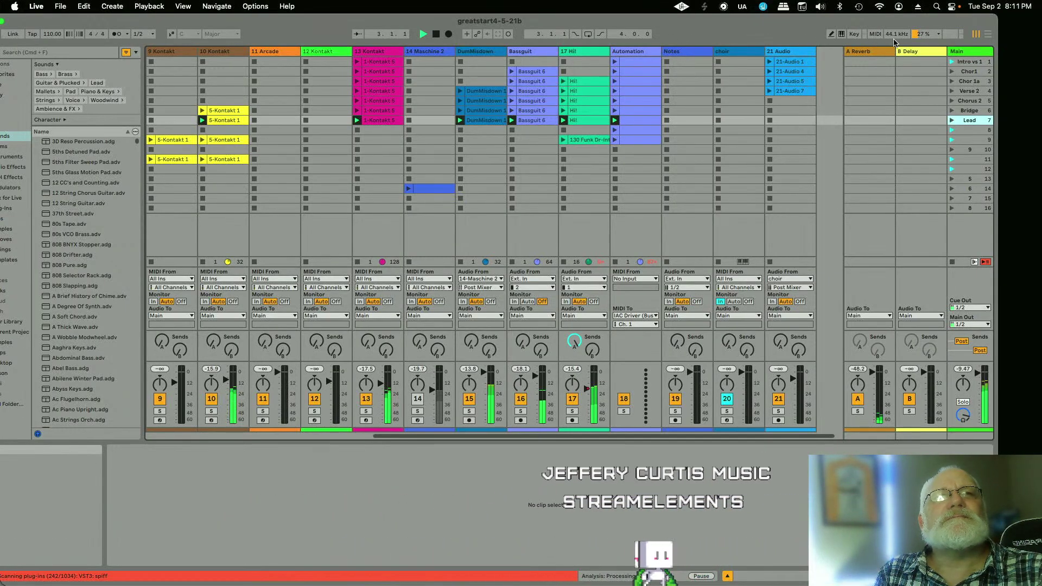
# Step: Try to assign a MIDI note to the "Lead" scene in MIDI map mode while it plays
pyautogui.click(874, 34)
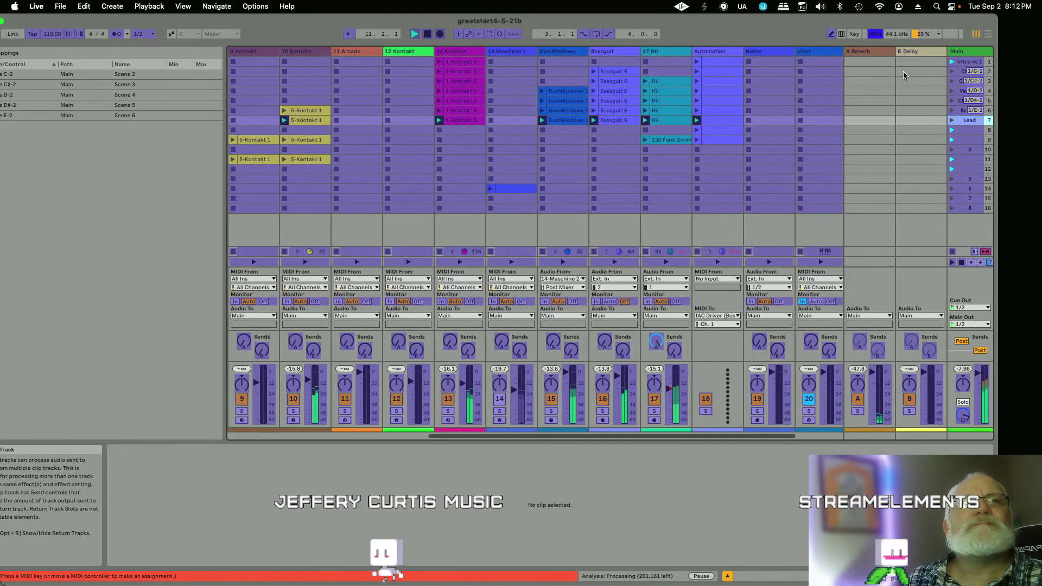
pyautogui.click(841, 34)
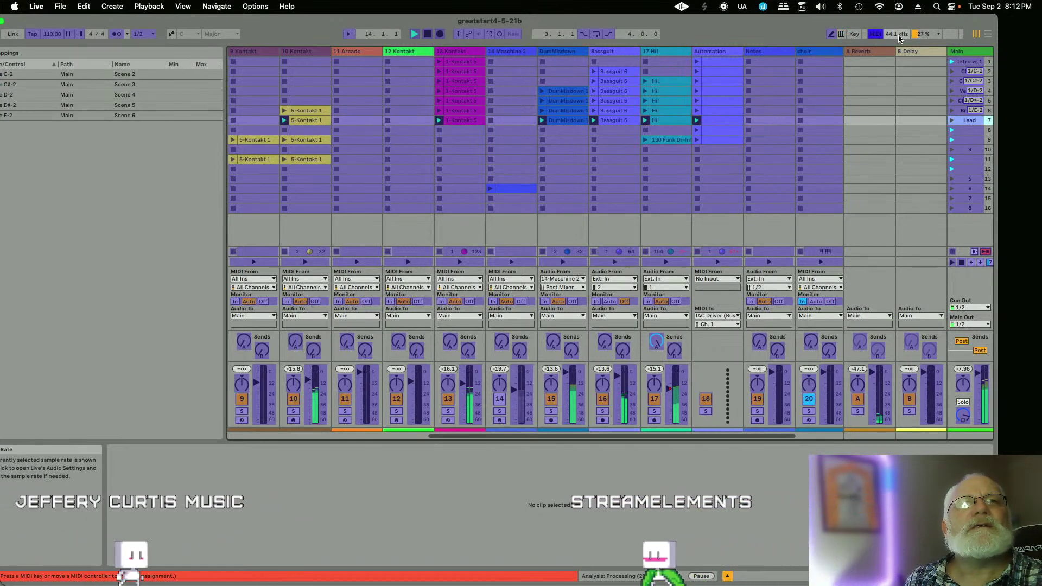
pyautogui.click(875, 34)
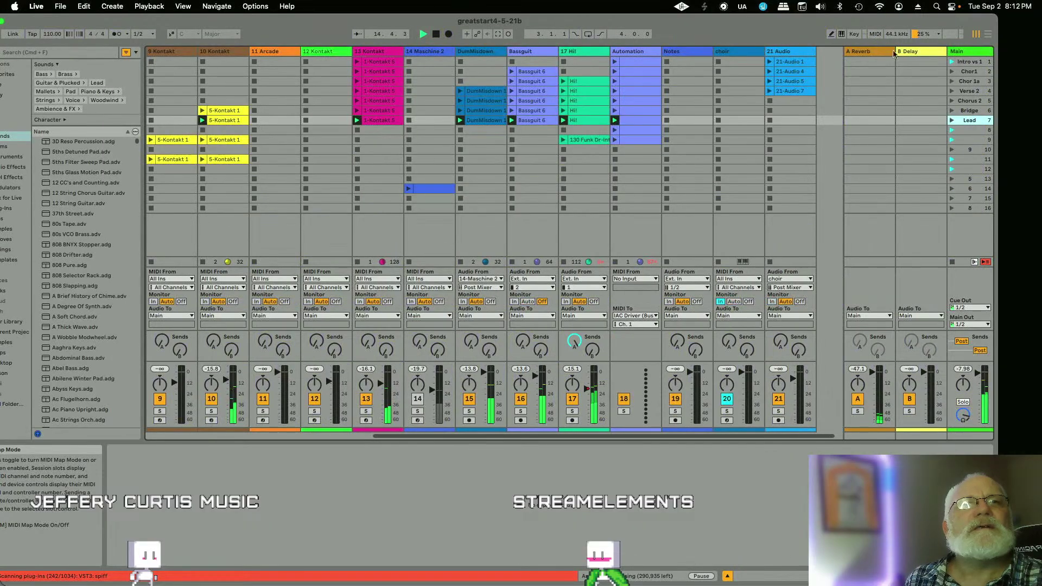
# Step: Try the Trigger Recording on Launch option from the "Lead" scene's options and switch it back off
pyautogui.rightClick(965, 123)
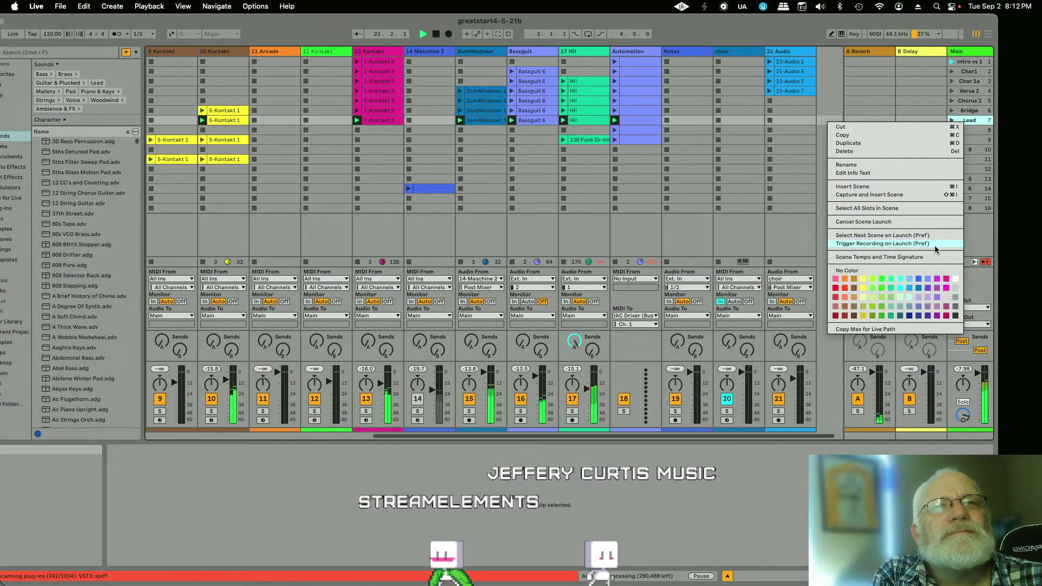
pyautogui.click(886, 244)
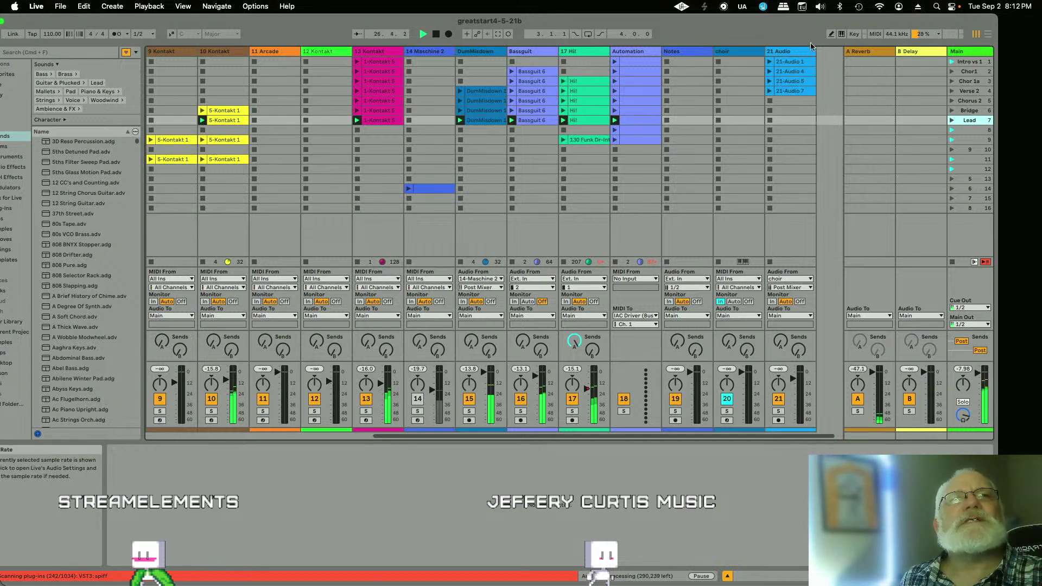
pyautogui.click(449, 34)
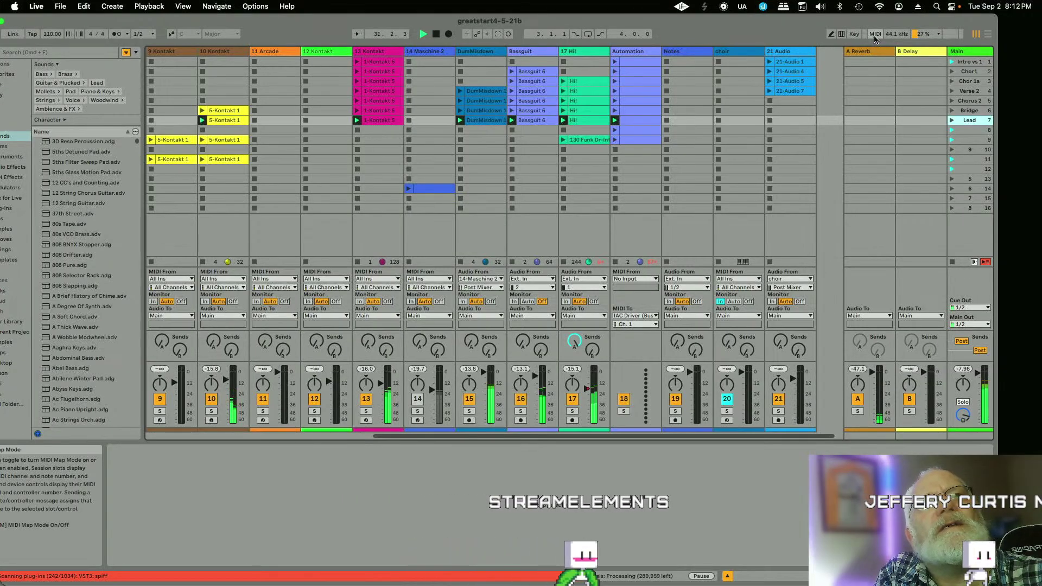
pyautogui.rightClick(976, 125)
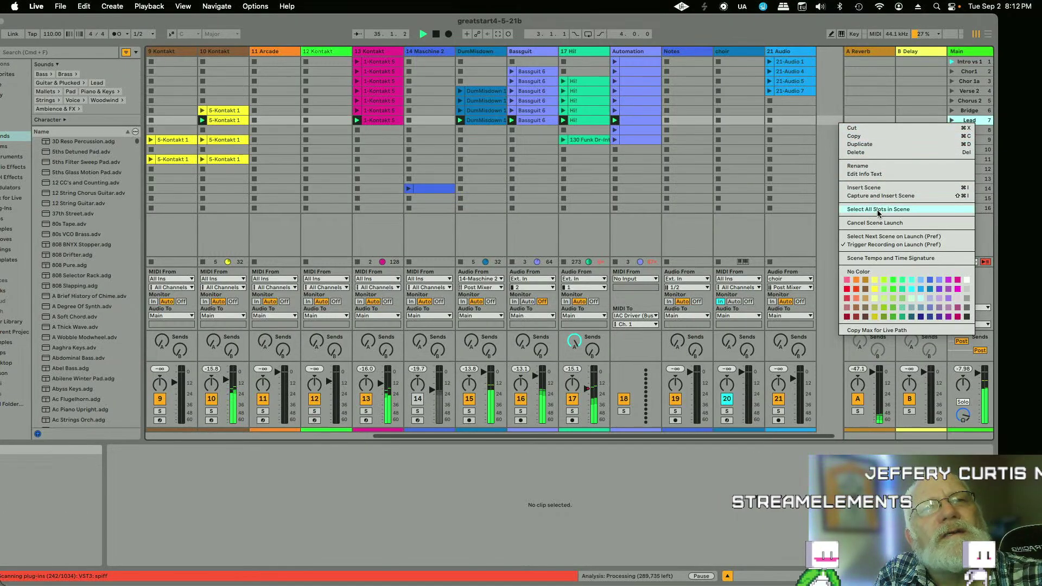
pyautogui.click(862, 246)
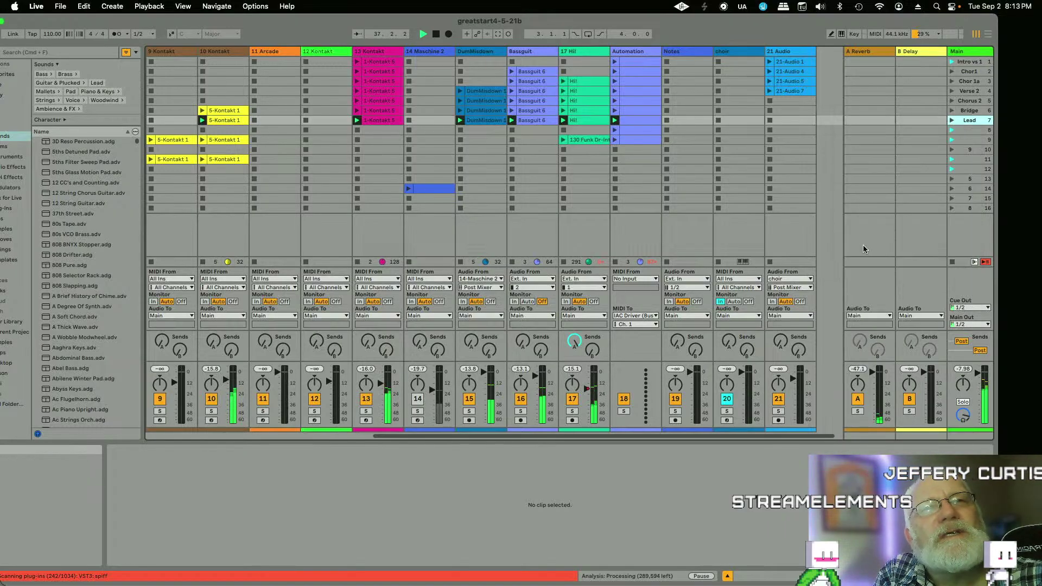
# Step: Check the key mappings and retry assigning a MIDI note to the "Lead" scene, leaving MIDI map mode again
pyautogui.click(971, 110)
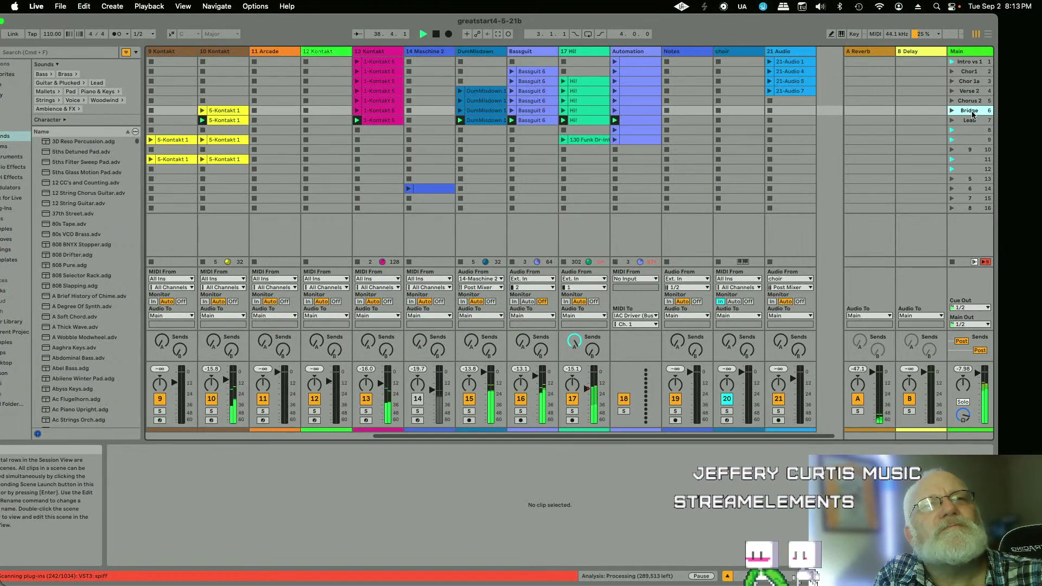
pyautogui.click(830, 35)
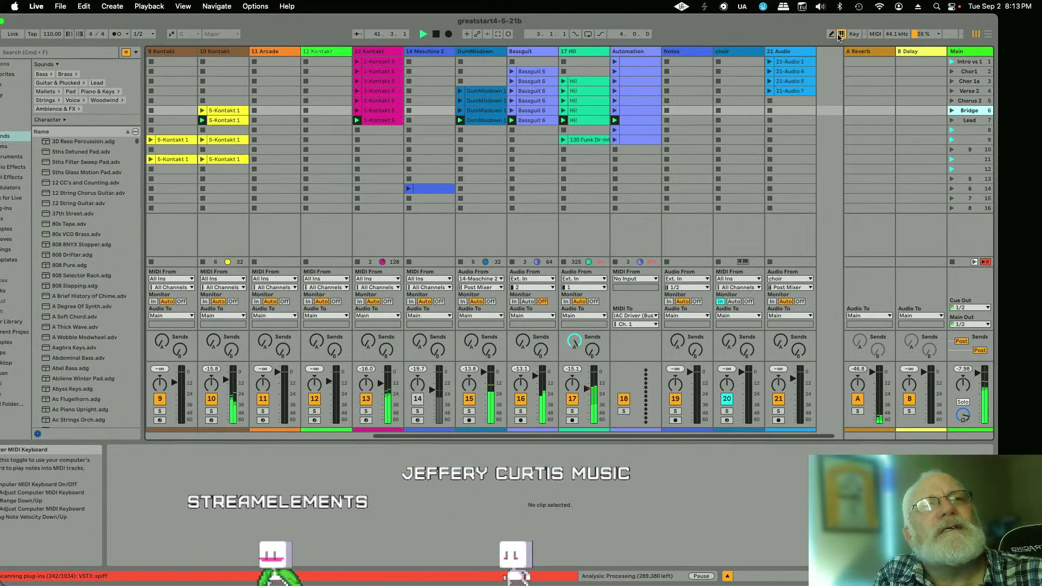
pyautogui.click(854, 34)
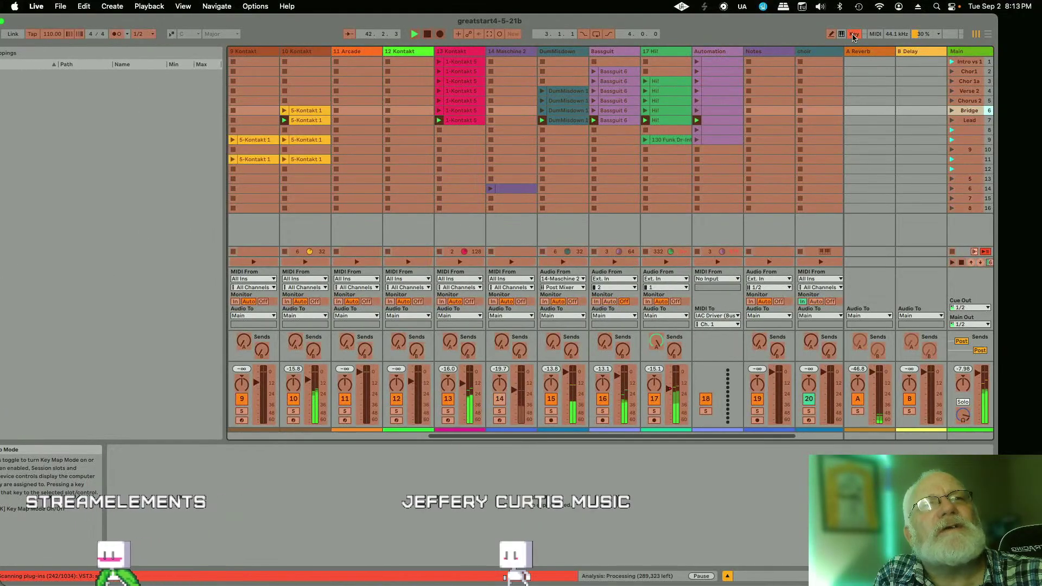
pyautogui.click(853, 34)
pyautogui.click(876, 35)
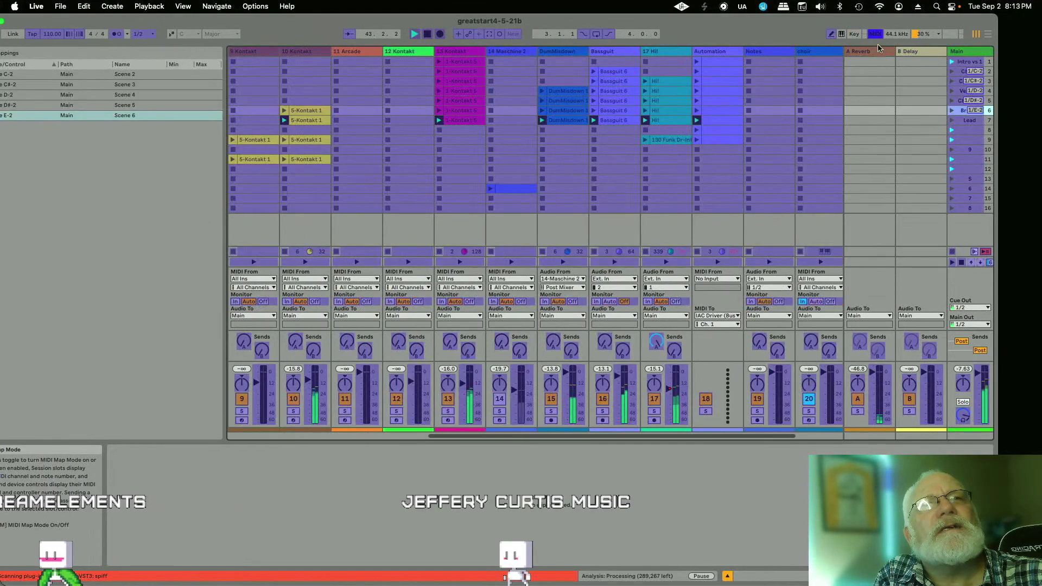
pyautogui.click(966, 122)
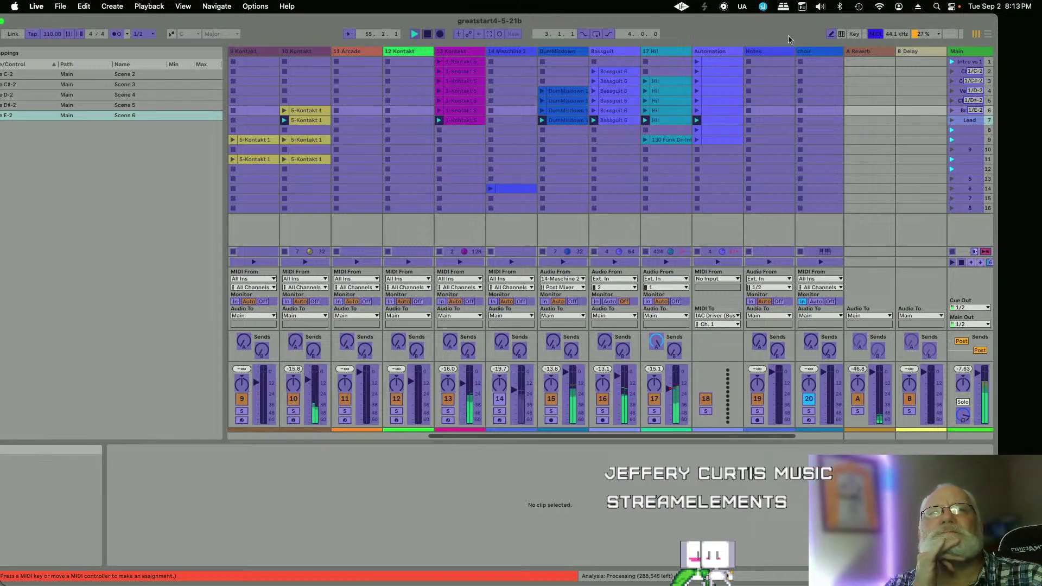
pyautogui.click(876, 35)
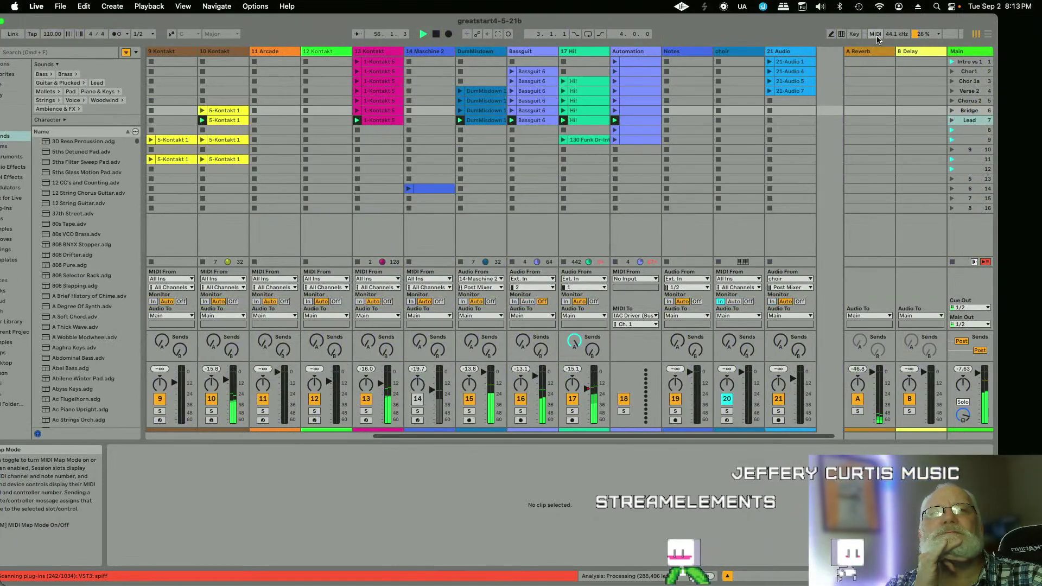
# Step: Examine the Automation clip in the "Lead" scene and briefly launch the "Intro vs 1" scene
pyautogui.click(975, 111)
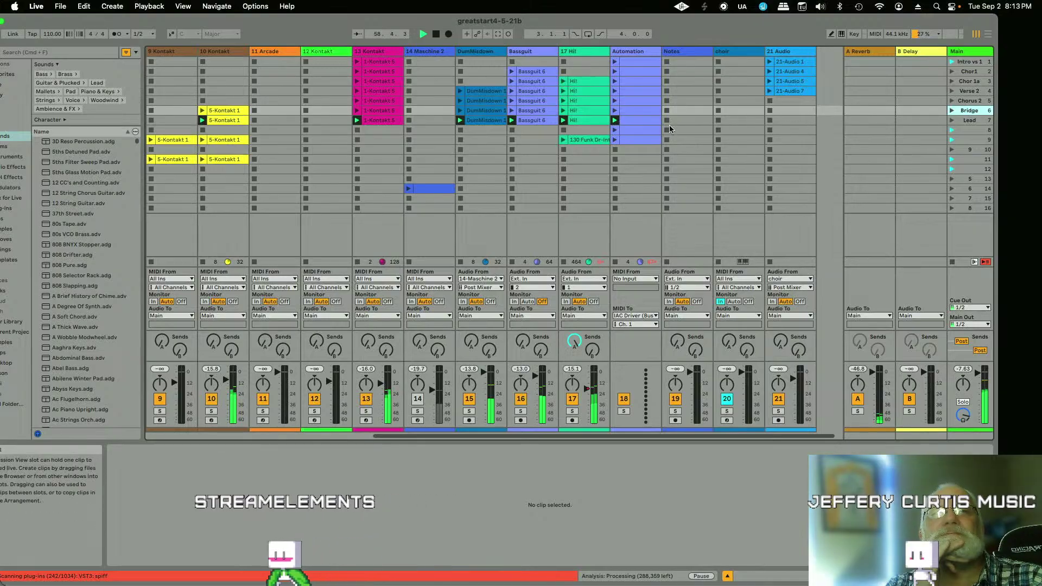
pyautogui.click(637, 120)
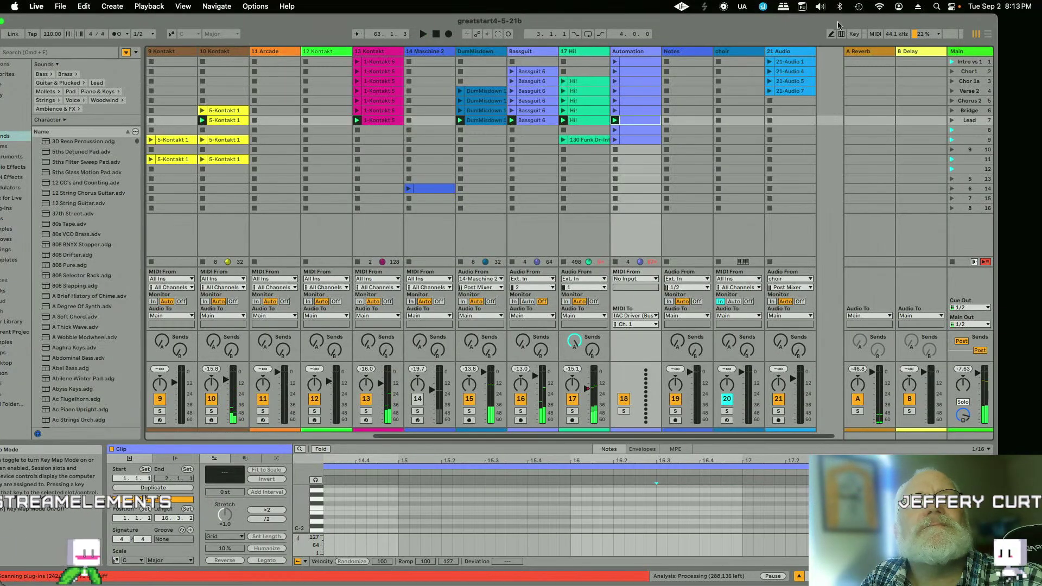
pyautogui.click(951, 61)
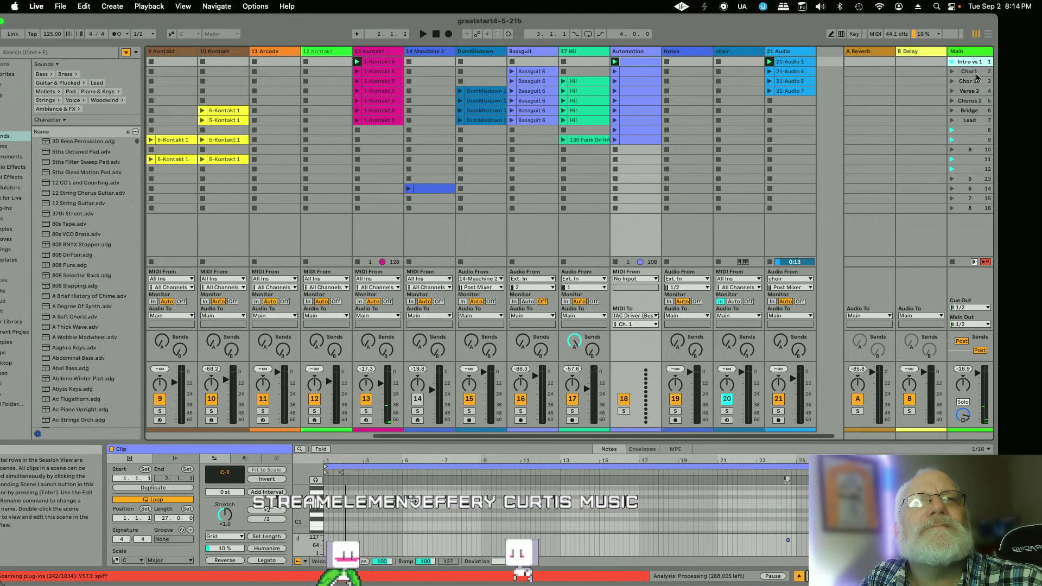
# Step: Compare the "Bridge" and "Lead" scenes and check the "Lead" scene's options without changing any
pyautogui.click(972, 111)
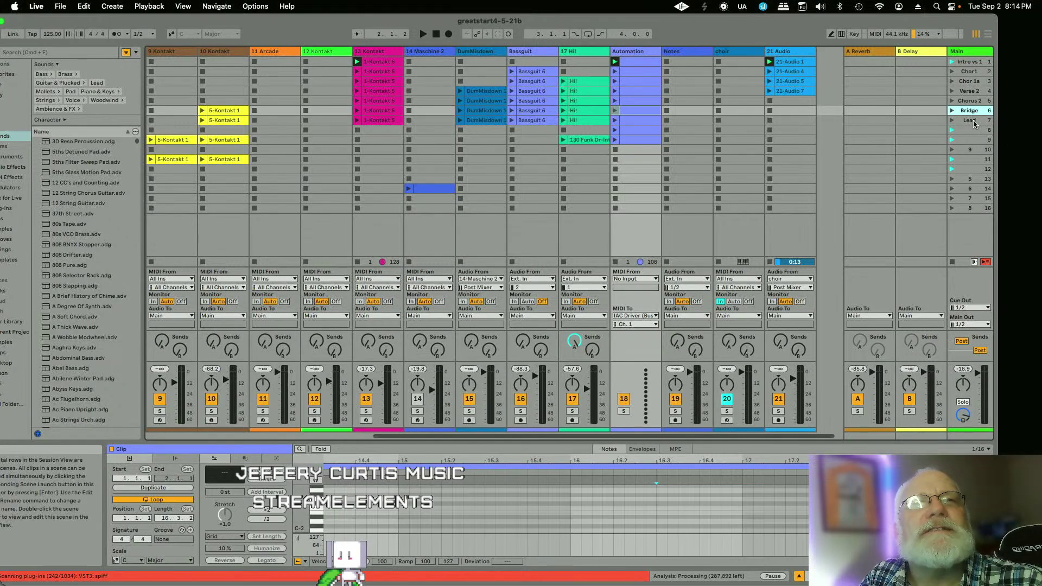
pyautogui.rightClick(973, 120)
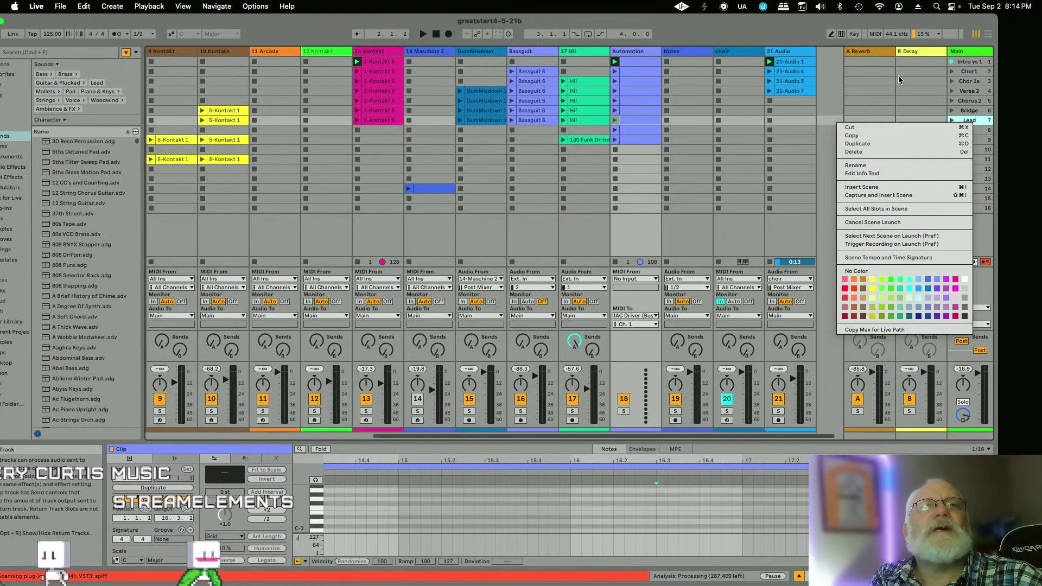
pyautogui.click(850, 115)
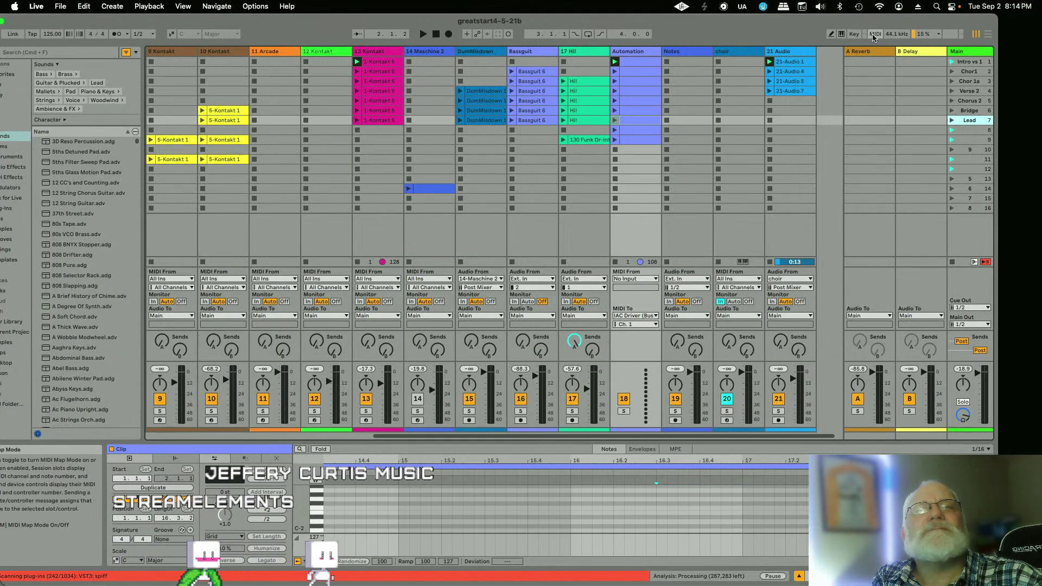
# Step: Review the control surfaces and input port Track and Remote switches in the Link, Tempo & MIDI settings
pyautogui.click(36, 7)
pyautogui.click(259, 63)
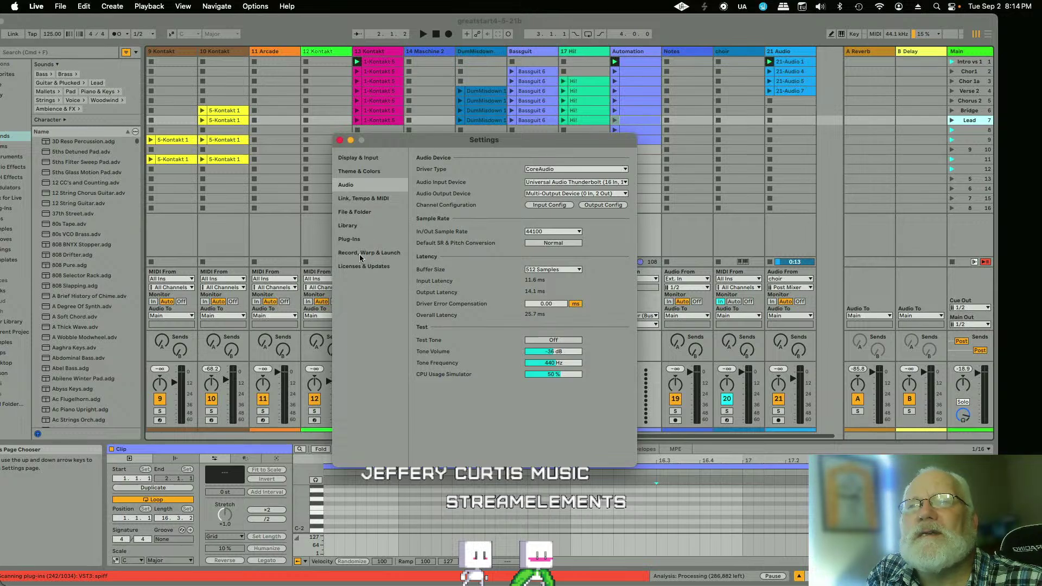
pyautogui.click(351, 240)
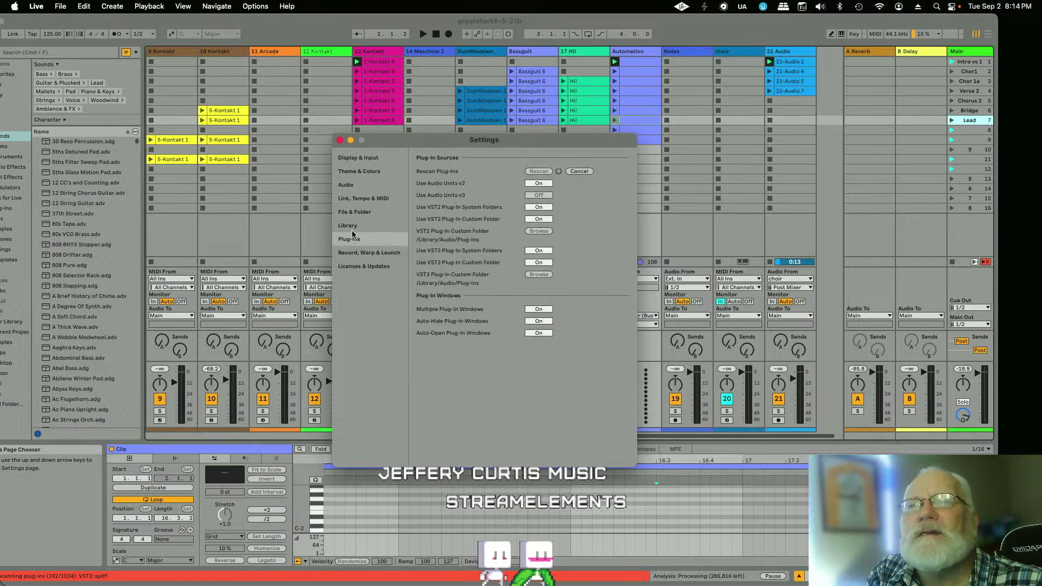
pyautogui.click(353, 225)
pyautogui.click(358, 212)
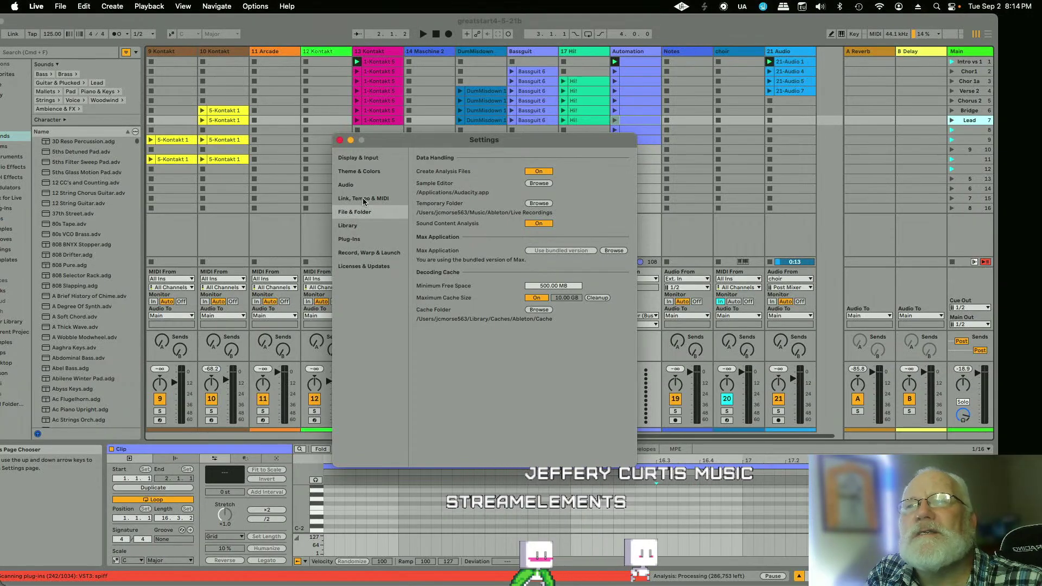
pyautogui.click(362, 198)
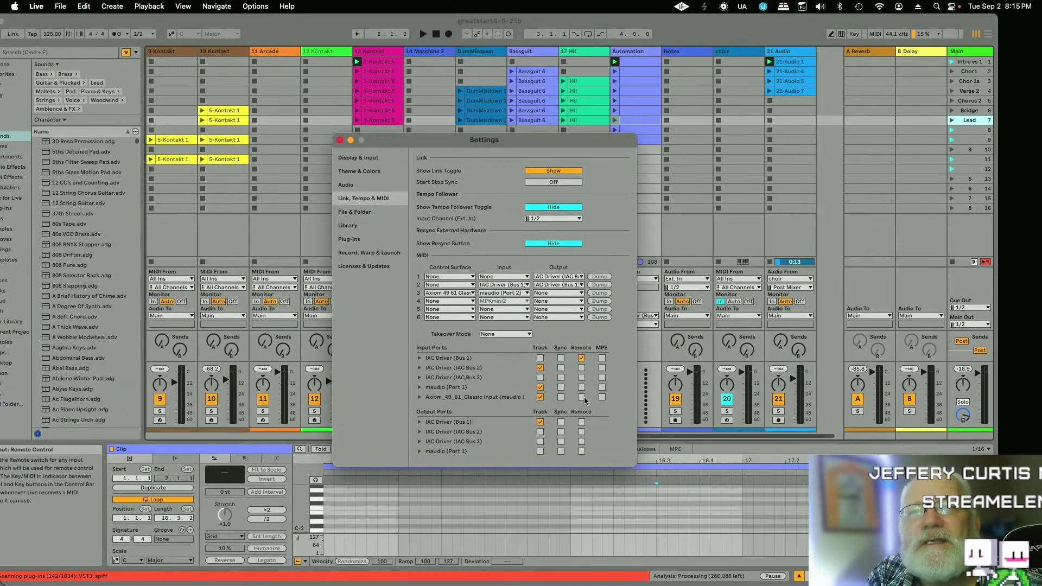
pyautogui.click(339, 141)
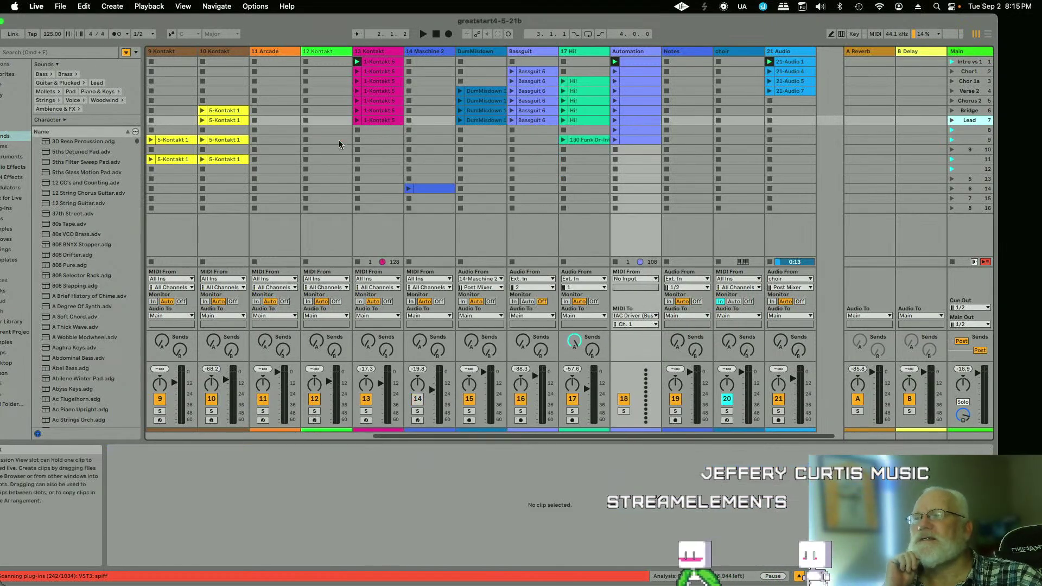
# Step: Select the "Lead" scene and the "Bridge" scene above it to compare their Automation clips
pyautogui.click(965, 123)
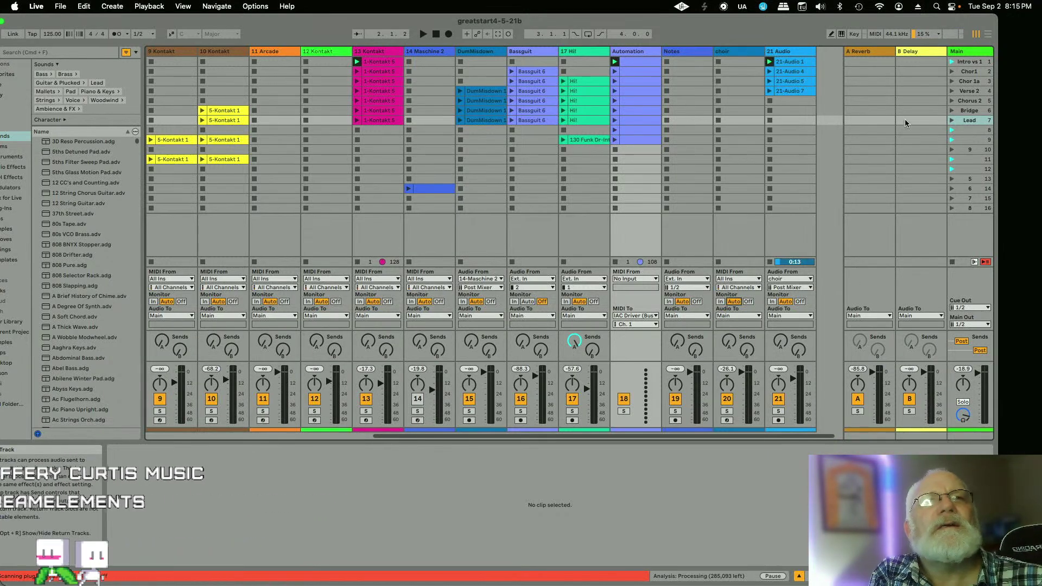
pyautogui.click(972, 111)
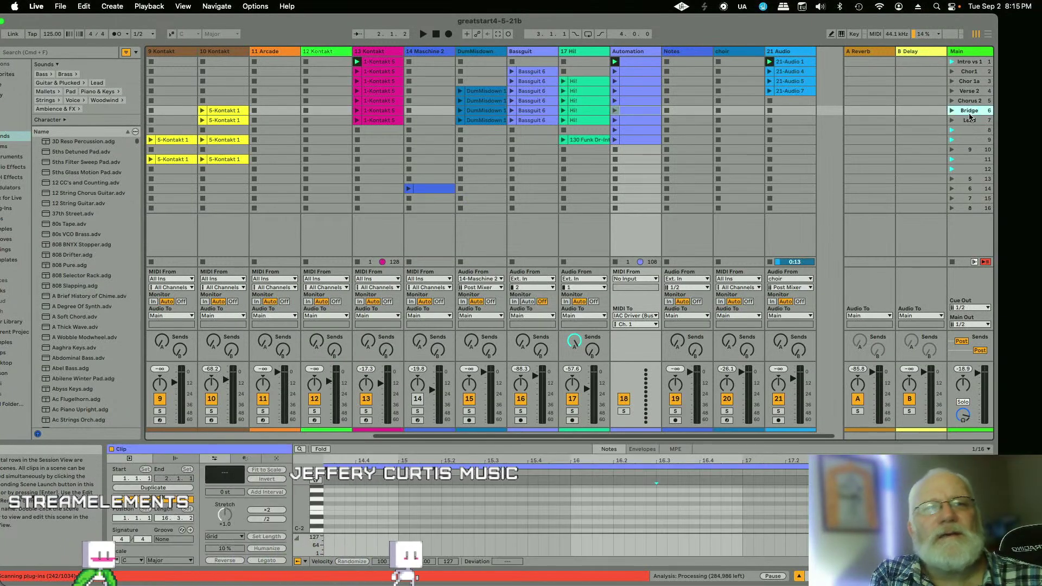